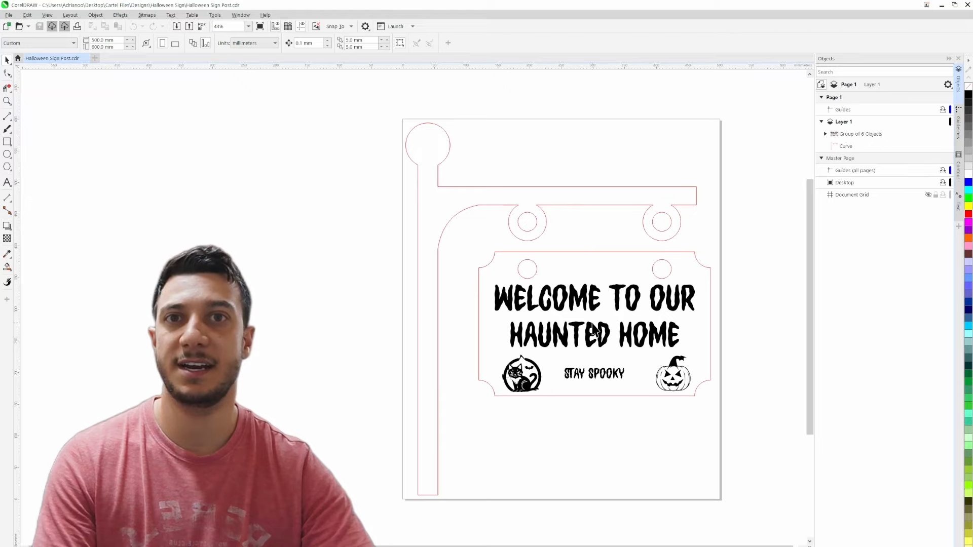
scroll(567, 253, up, 2)
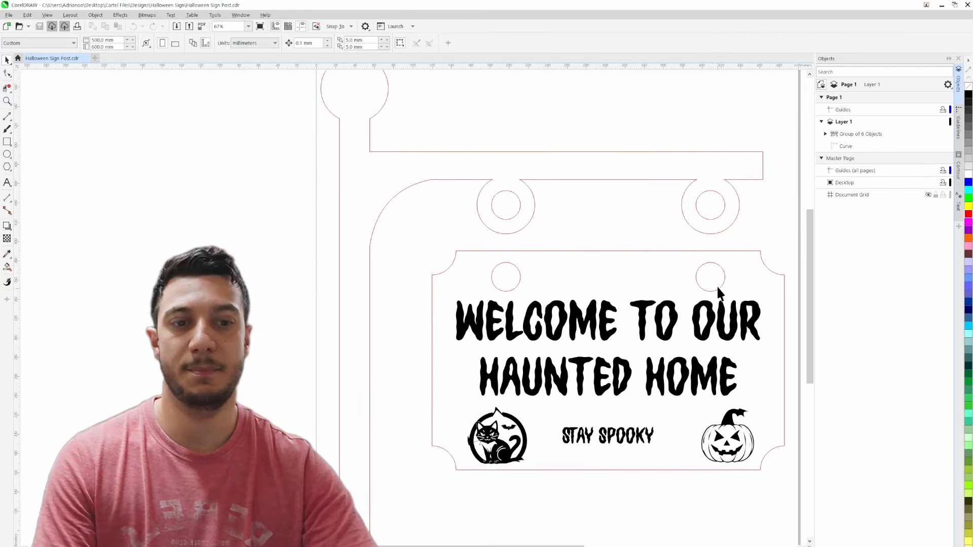
scroll(706, 254, down, 1)
scroll(678, 265, down, 1)
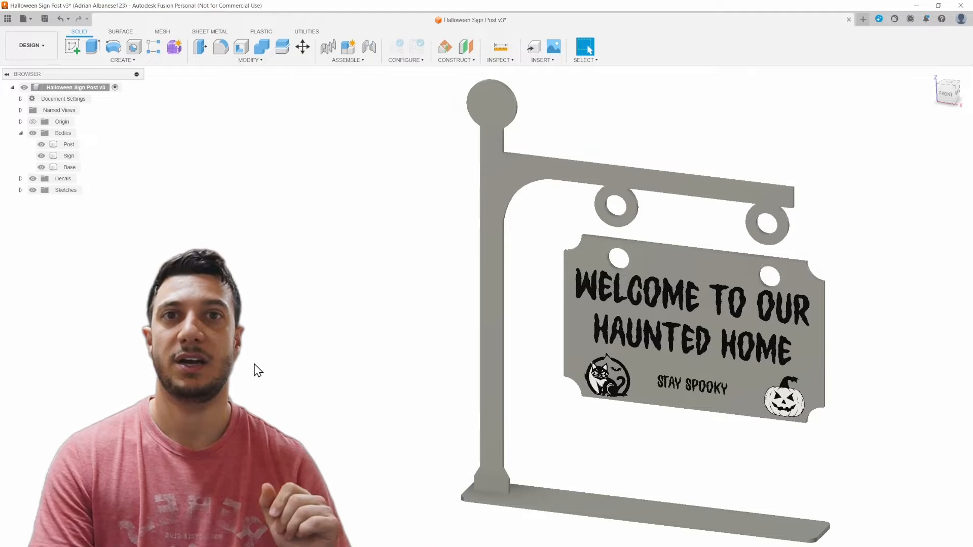
Inspect the finished Halloween sign post model in Fusion, covering the sign, post and base from the front and at an angle.
click(586, 387)
middle_drag(586, 386, 496, 374)
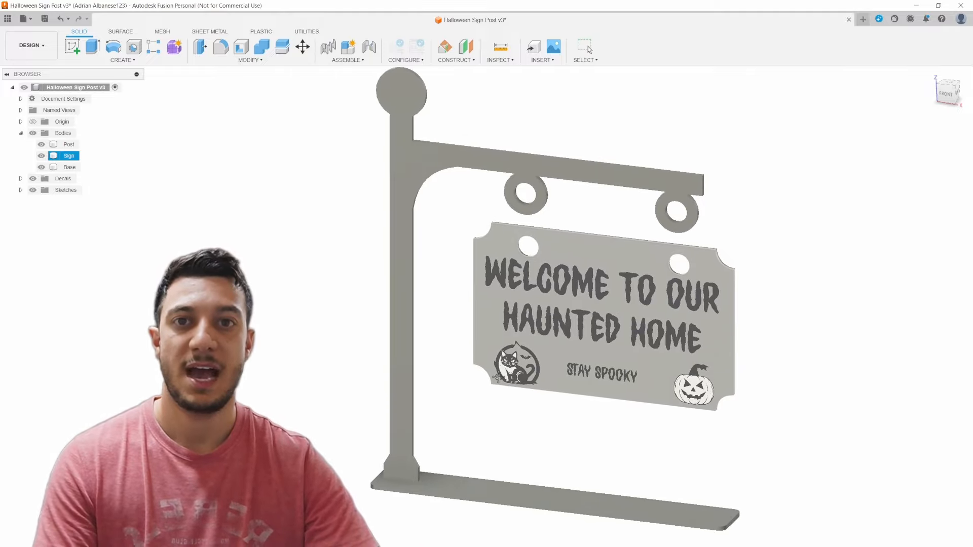
click(811, 293)
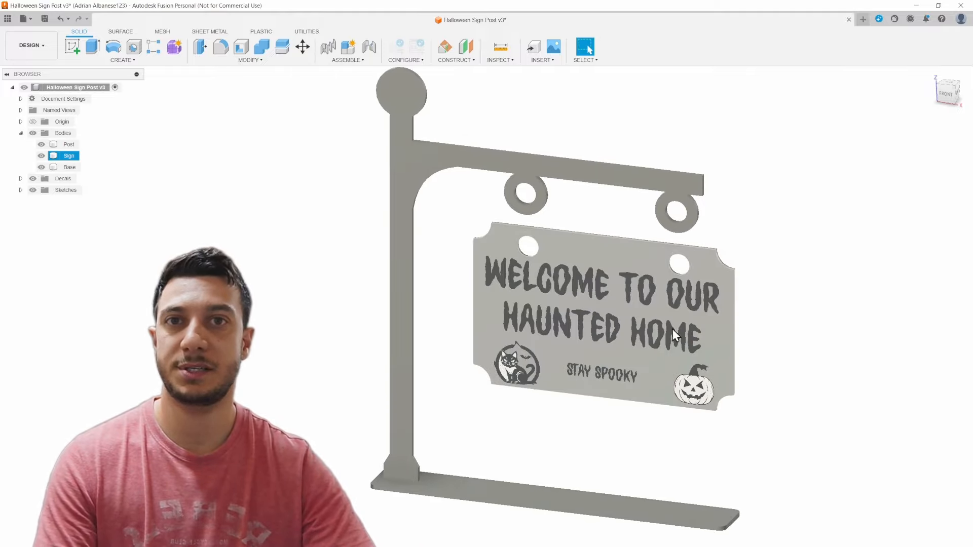
shift+middle_drag(771, 274, 787, 263)
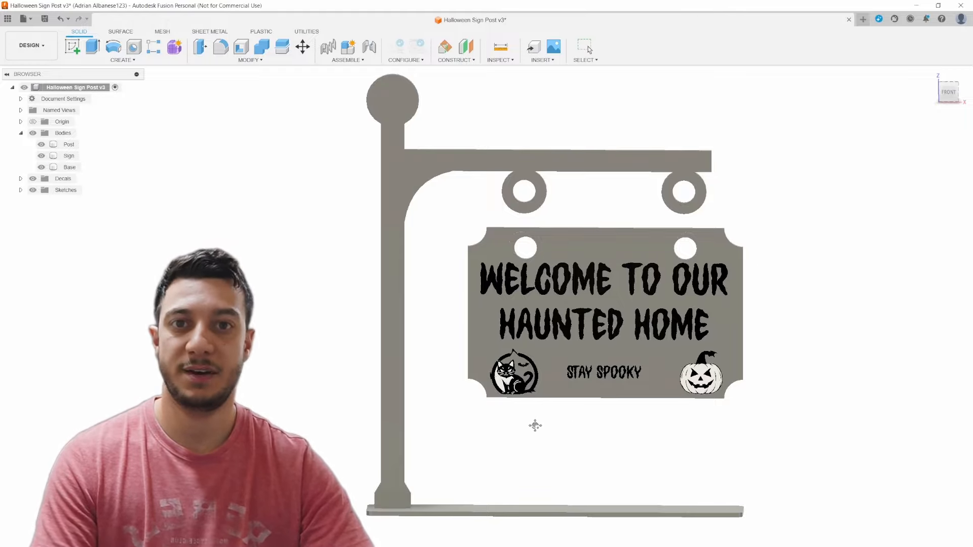
shift+middle_drag(534, 424, 502, 307)
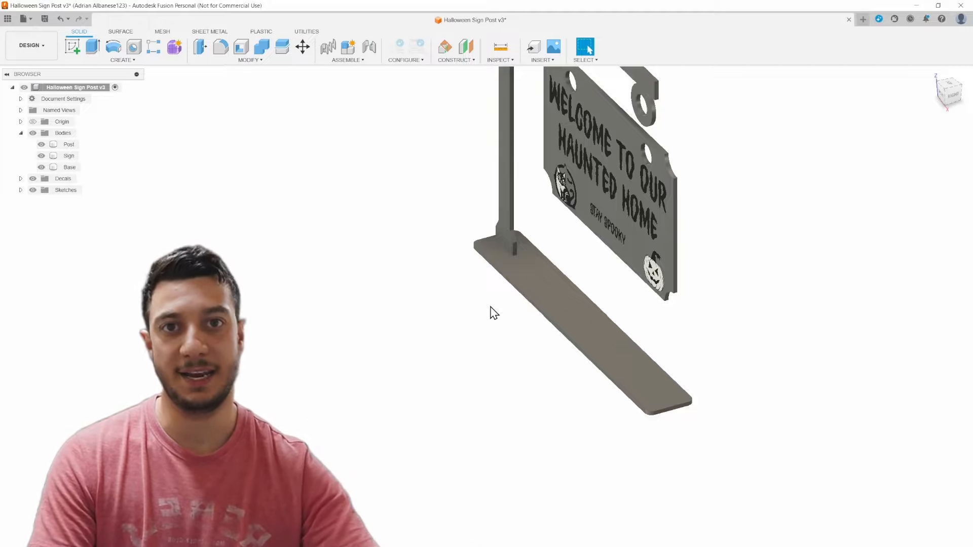
shift+middle_drag(404, 332, 427, 482)
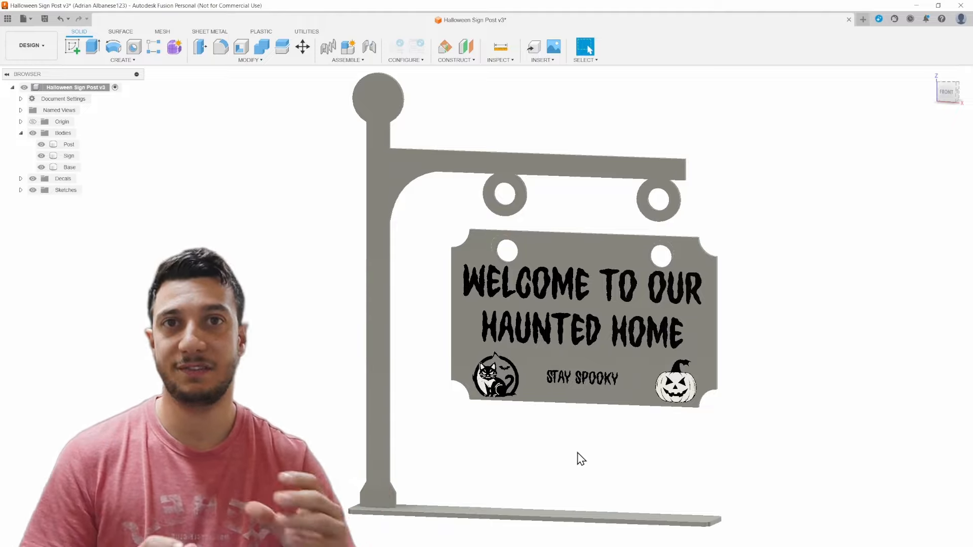
middle_drag(580, 458, 599, 411)
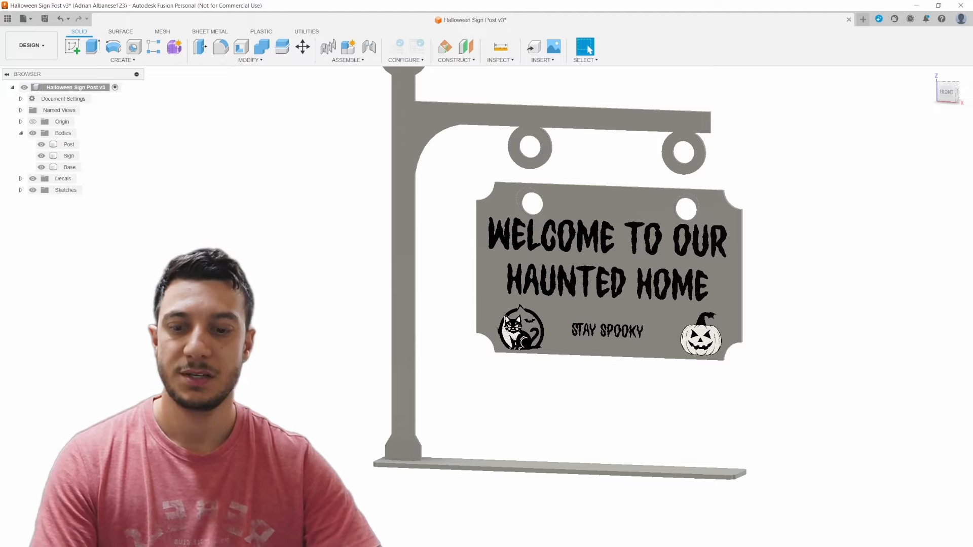
Switch to CorelDRAW and select the post outline and the sign group in turn to check how the drawing is divided.
key(alt+Tab)
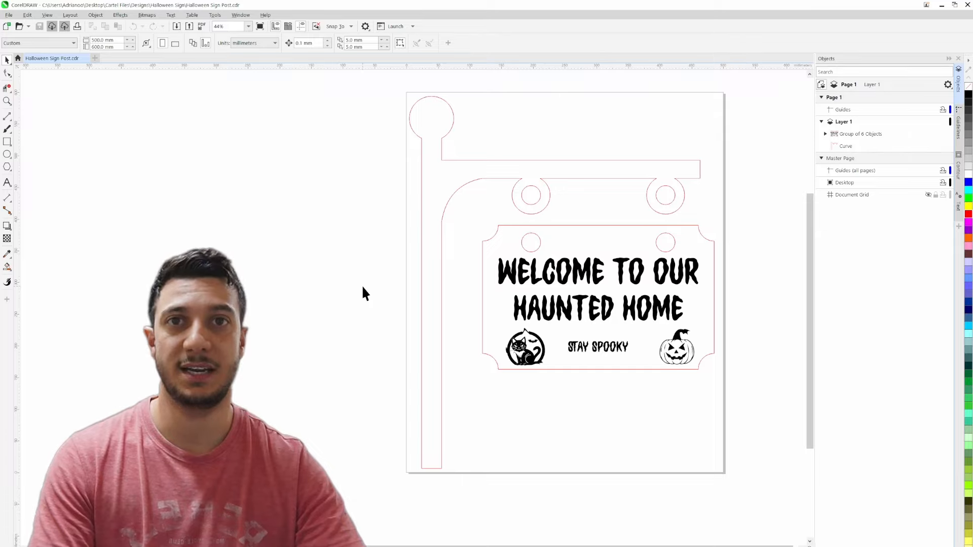
click(454, 195)
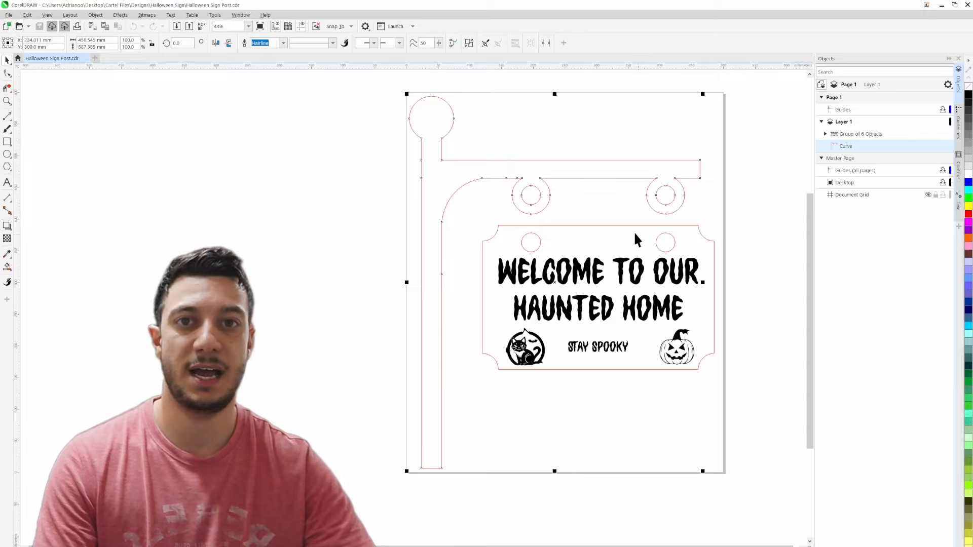
click(612, 225)
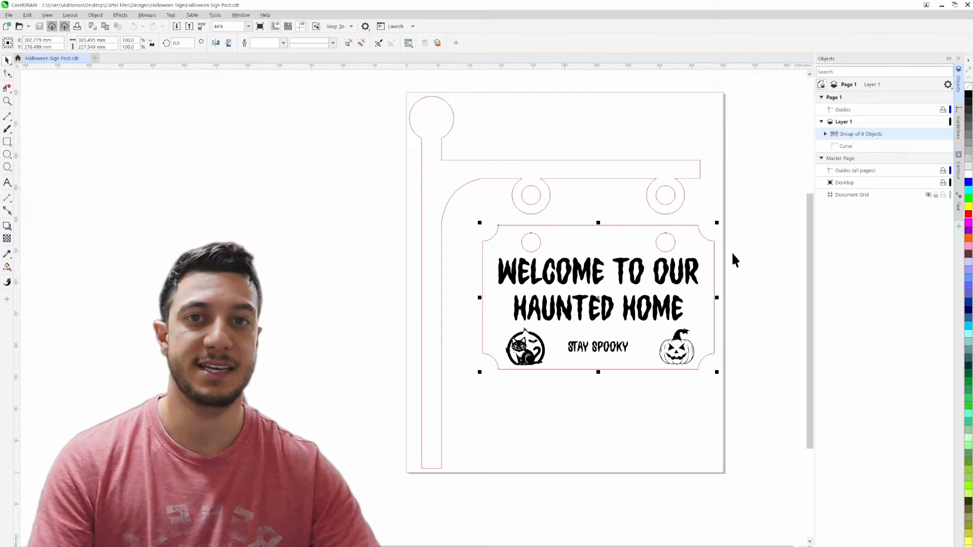
Review the export options for the selected post curve with DXF - AutoCAD as the file type, without exporting.
click(457, 188)
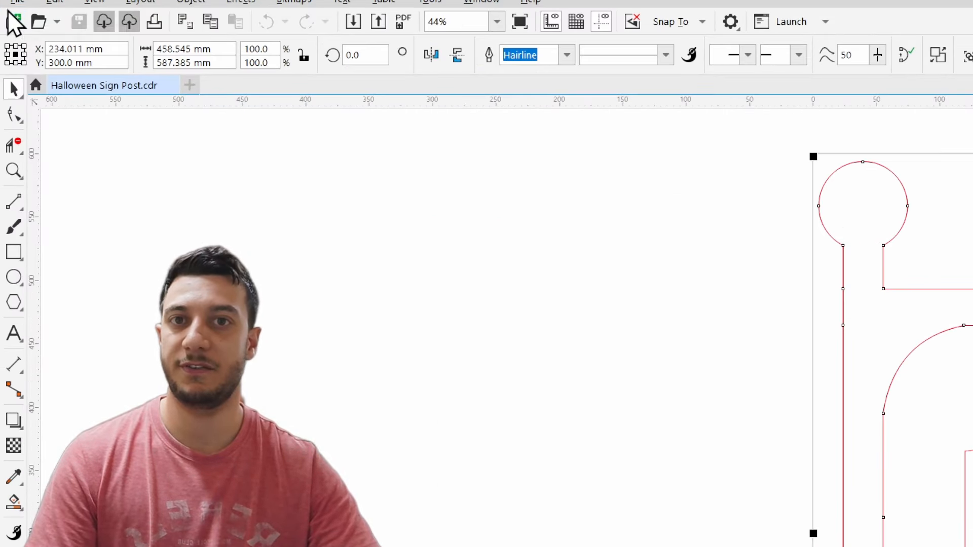
click(10, 20)
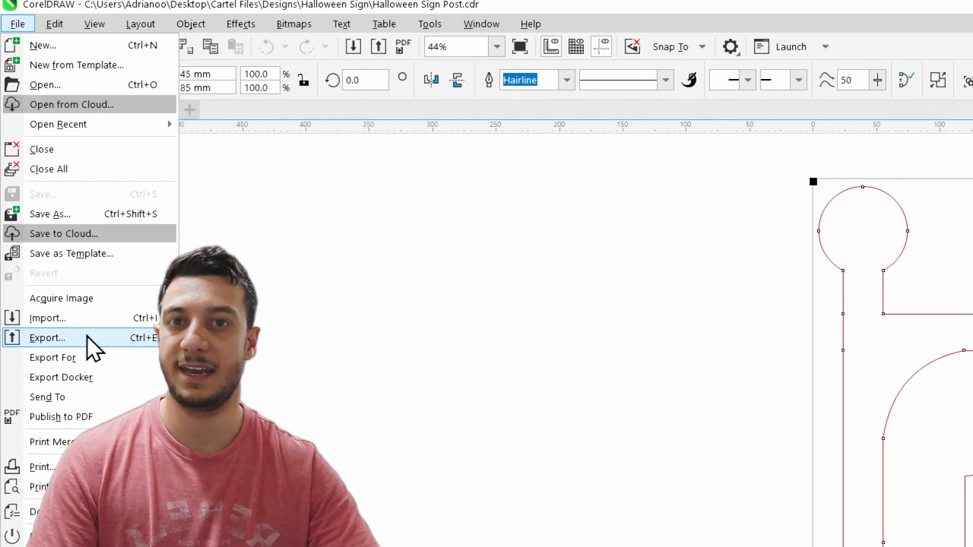
click(87, 335)
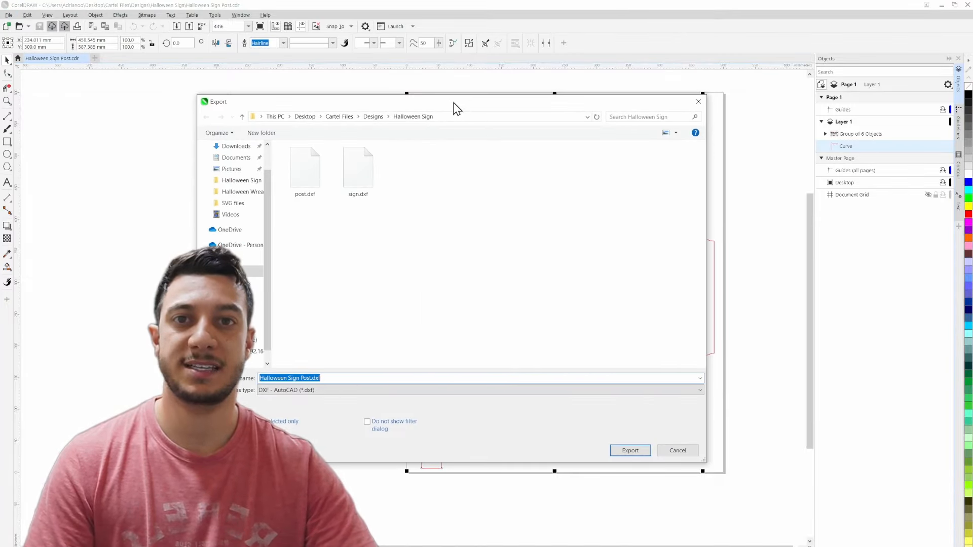
drag(454, 104, 640, 88)
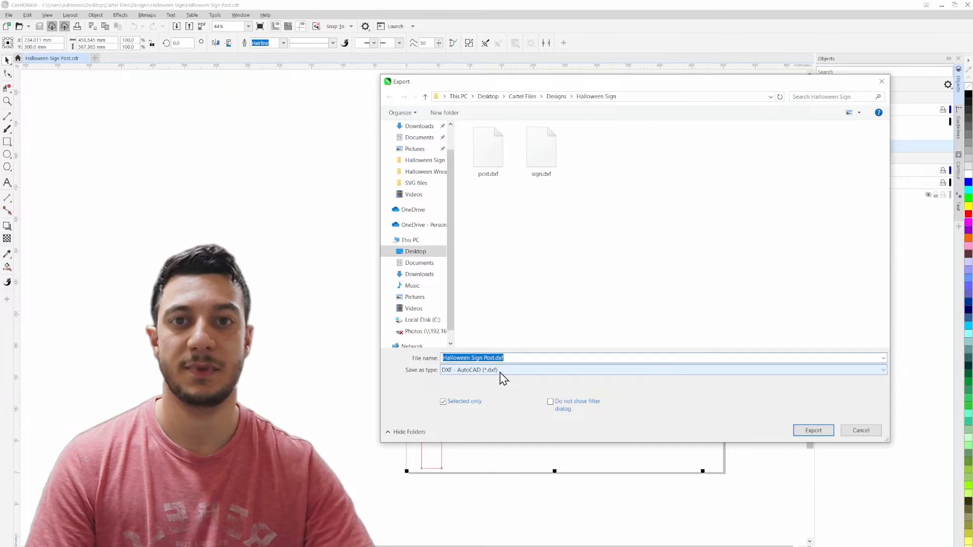
click(500, 375)
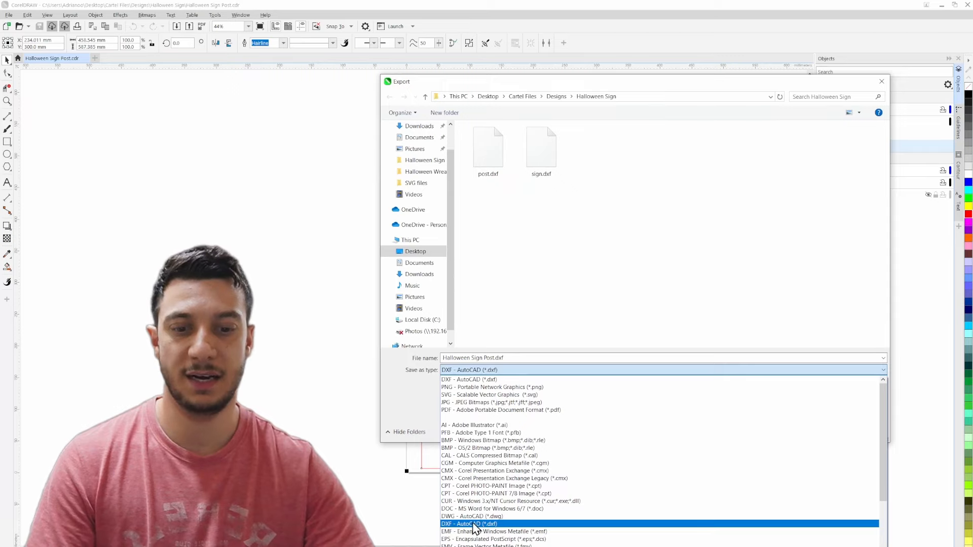
click(588, 256)
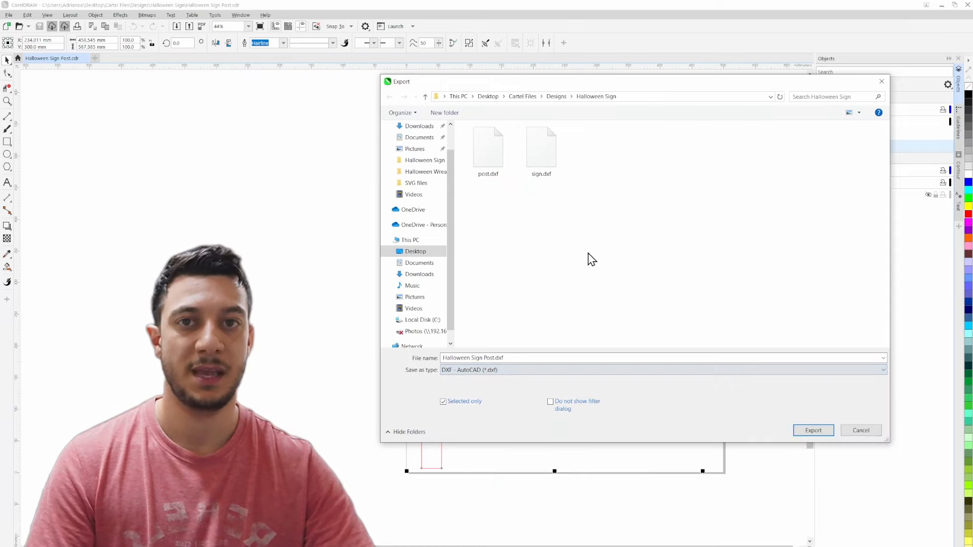
click(858, 429)
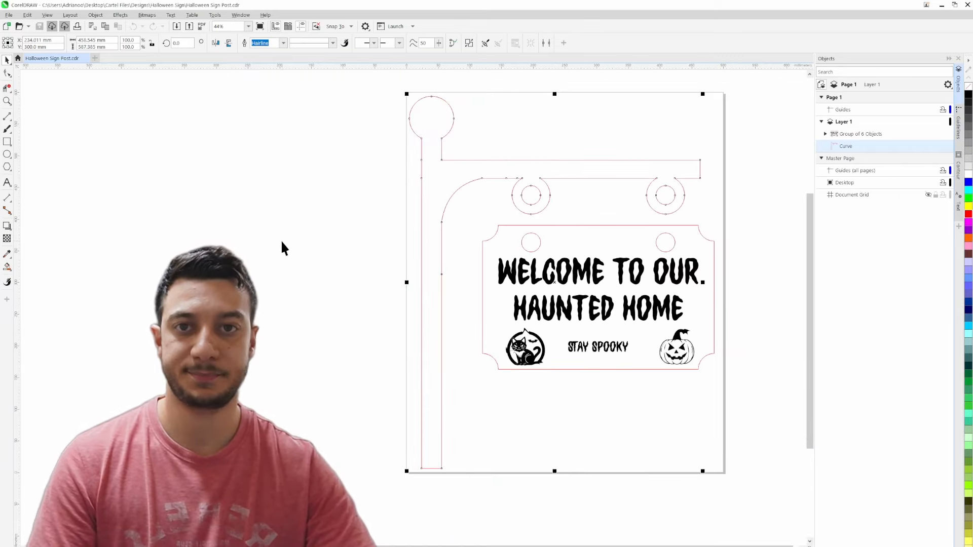
Switch back to Fusion and view the complete sign post model.
click(280, 240)
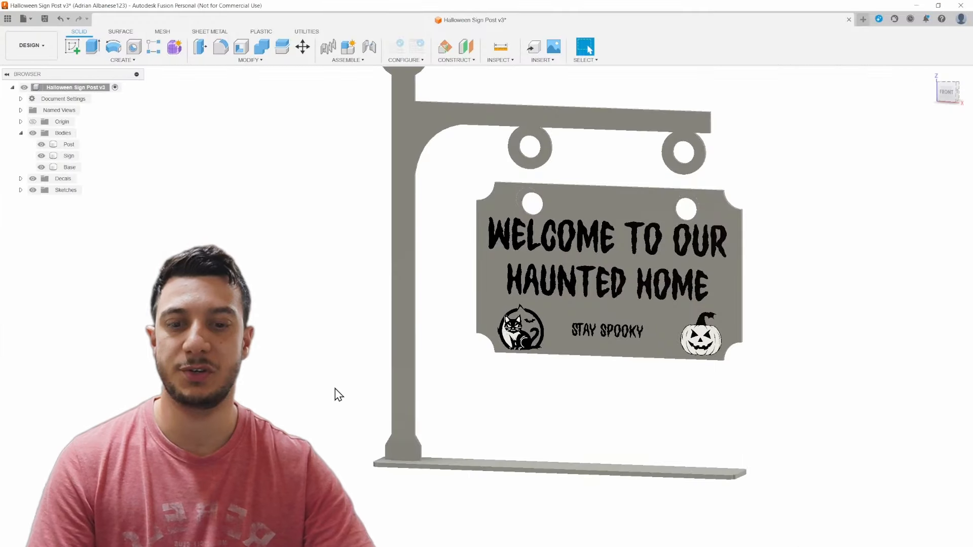
middle_drag(327, 376, 328, 368)
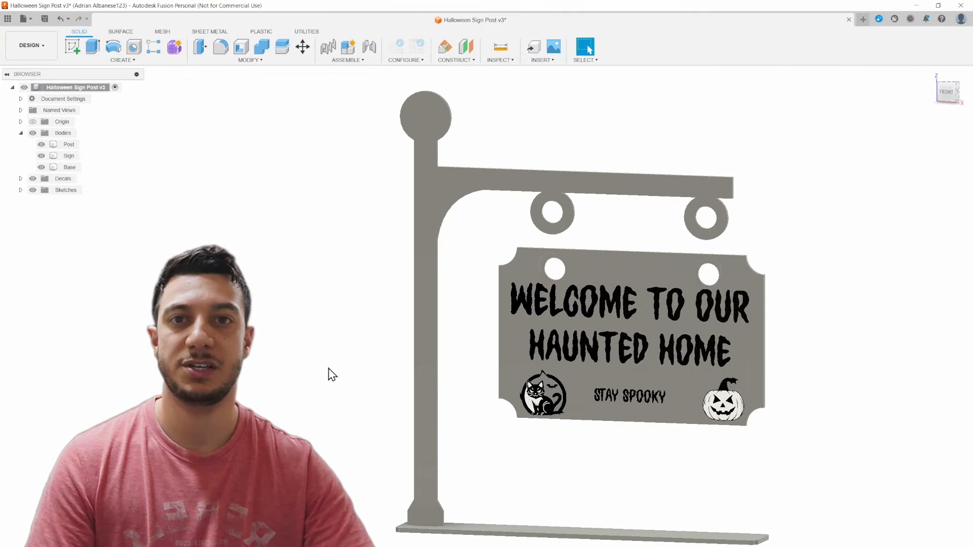
scroll(329, 368, down, 1)
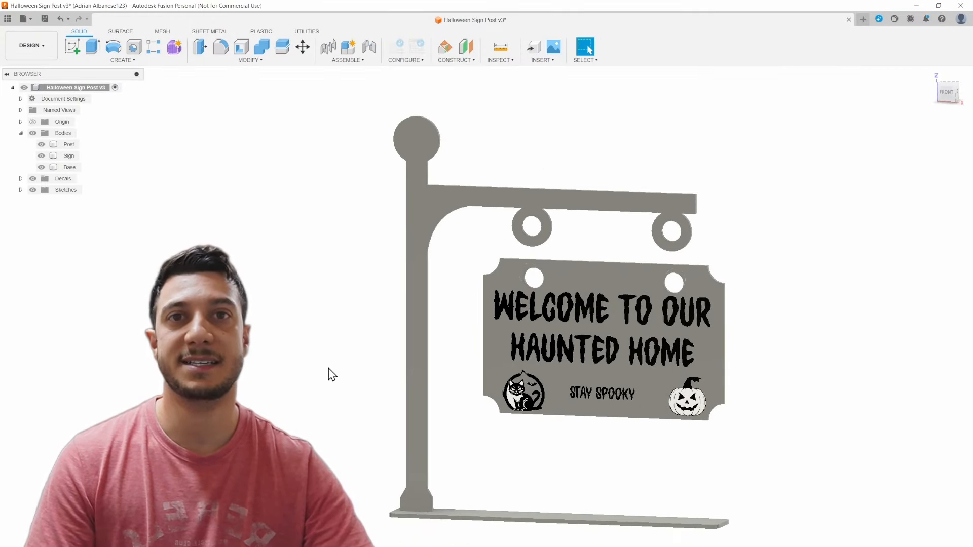
scroll(328, 368, down, 1)
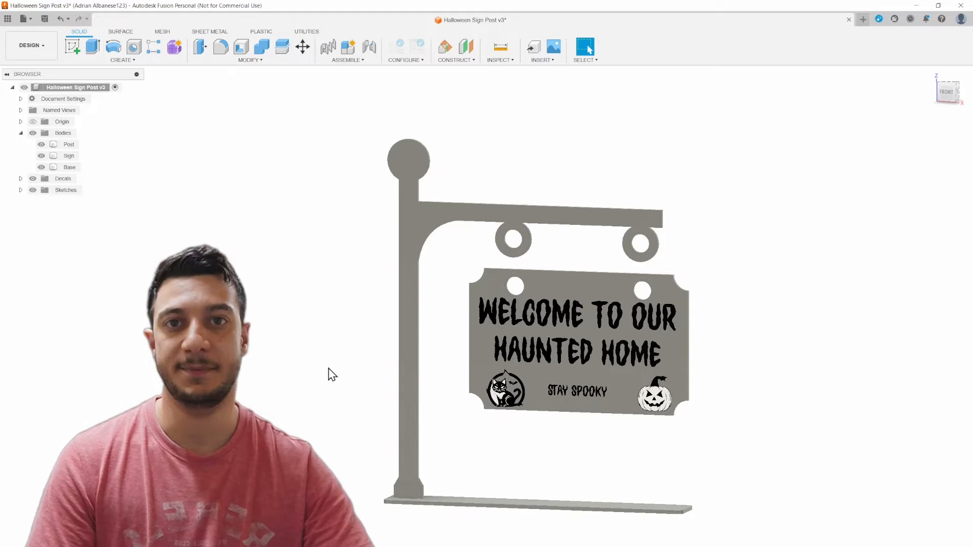
middle_drag(306, 336, 315, 316)
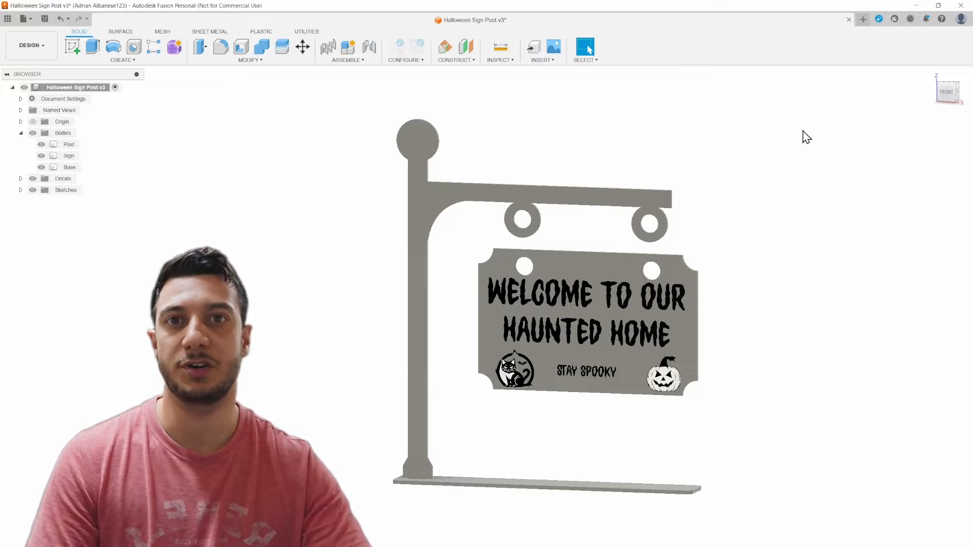
Create a new design and start a sketch on the vertical front plane.
click(861, 22)
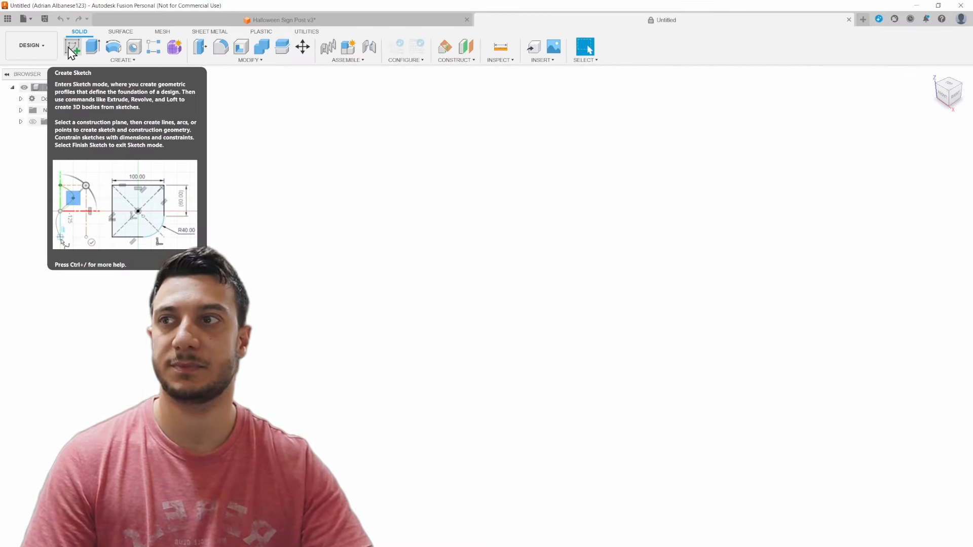
click(70, 49)
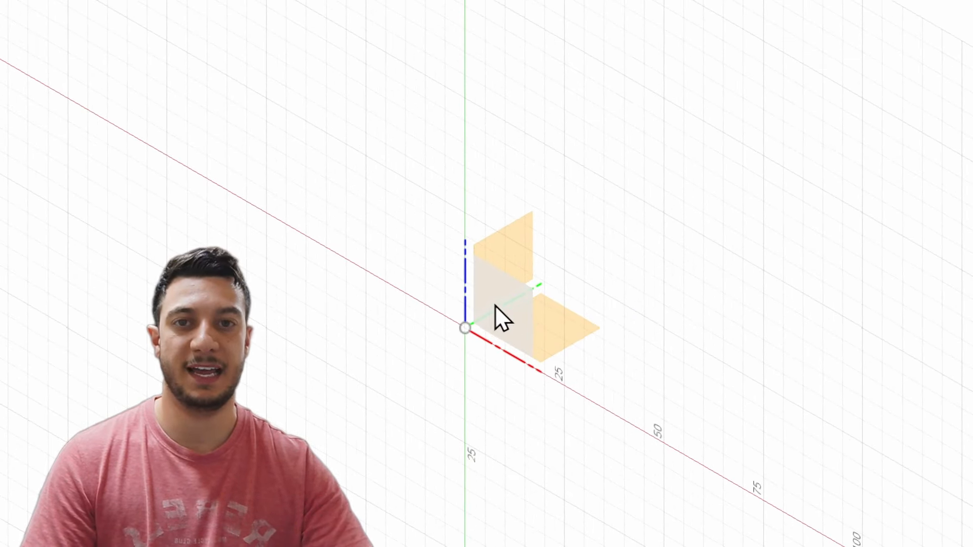
click(497, 306)
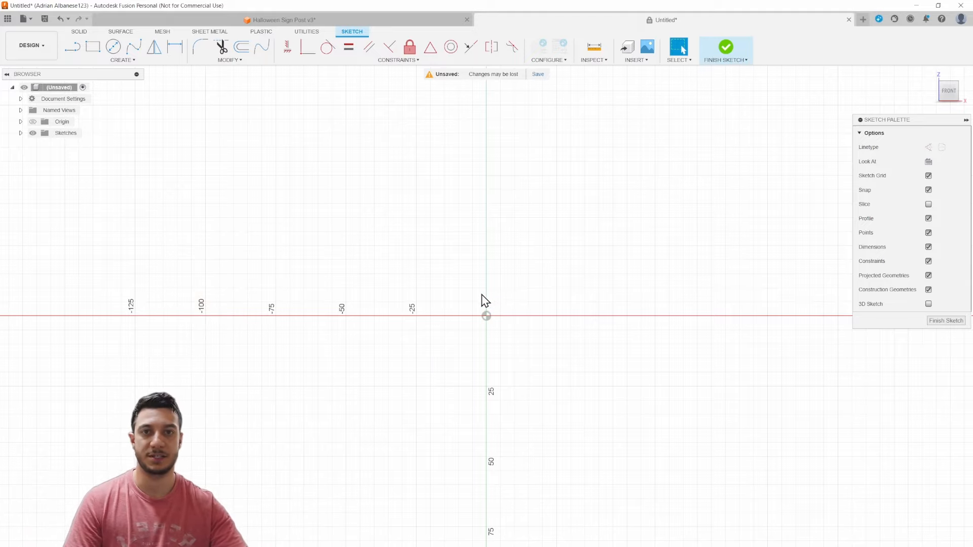
Insert post.dxf from the computer into the active sketch as a single sketch, using centimetre units and zero X and Y distances.
middle_drag(497, 280, 560, 282)
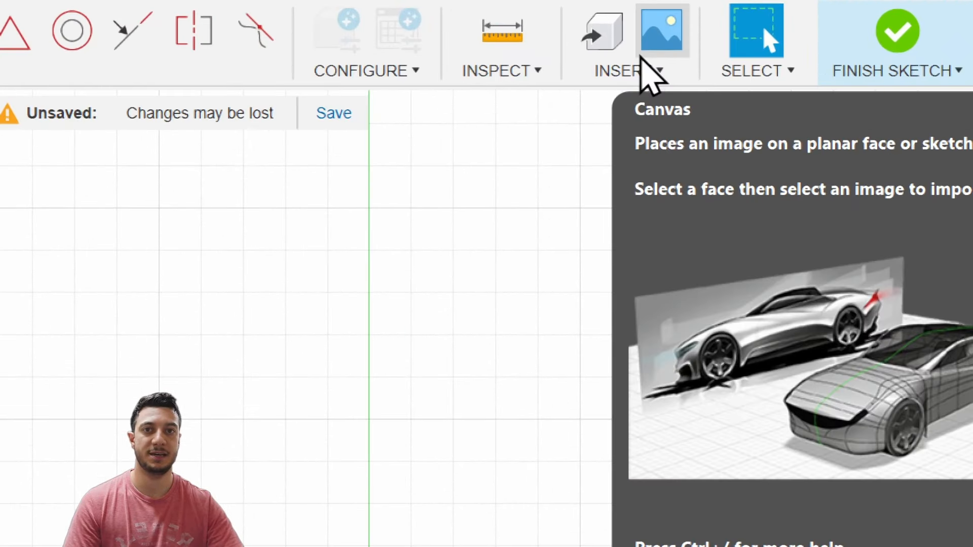
click(639, 59)
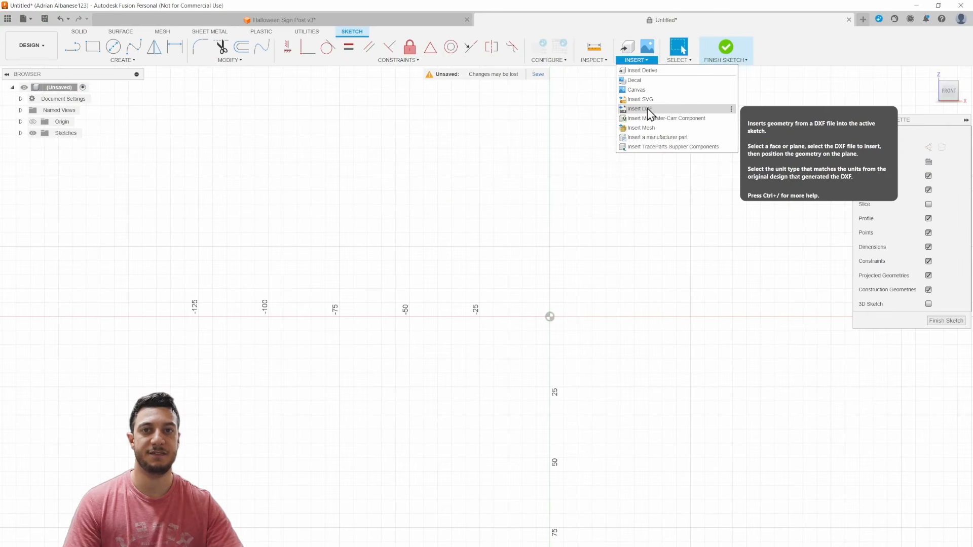
click(647, 109)
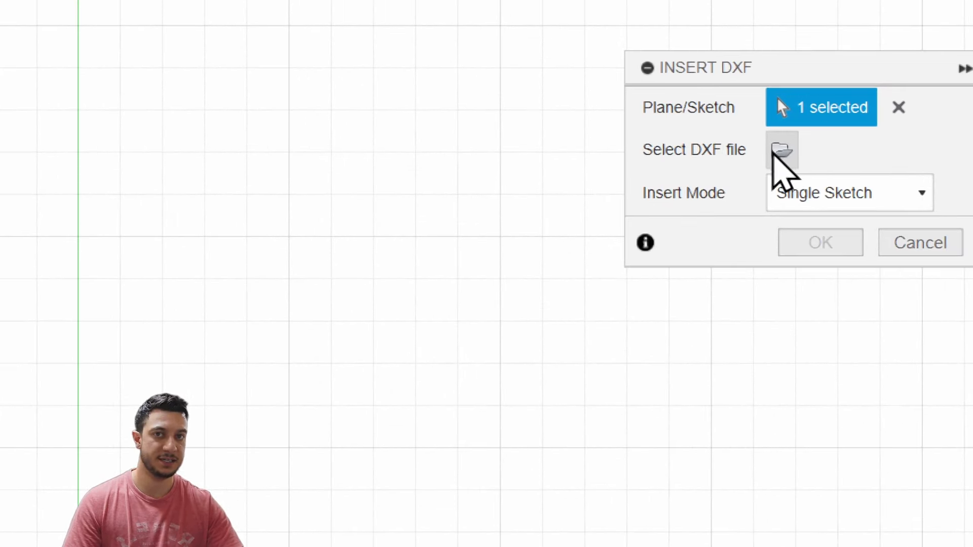
click(781, 148)
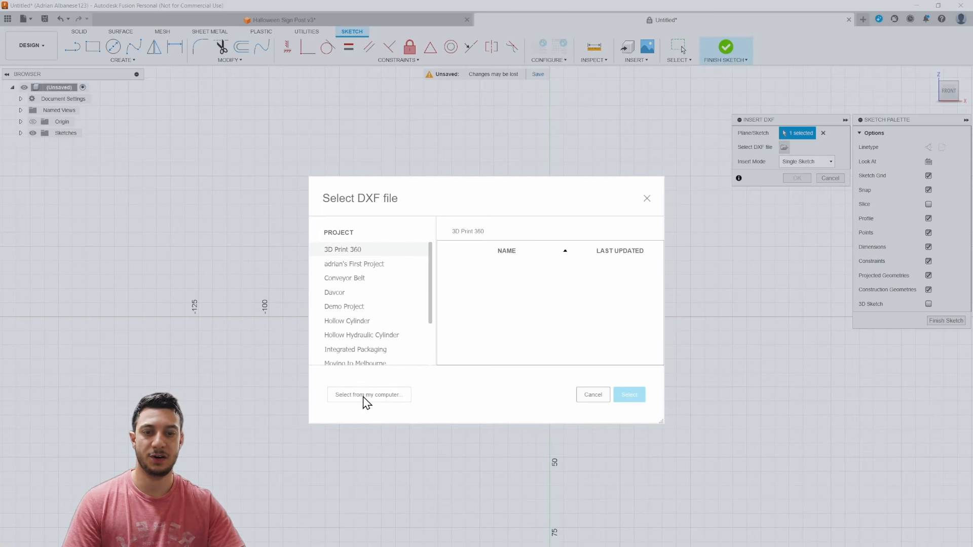
click(366, 395)
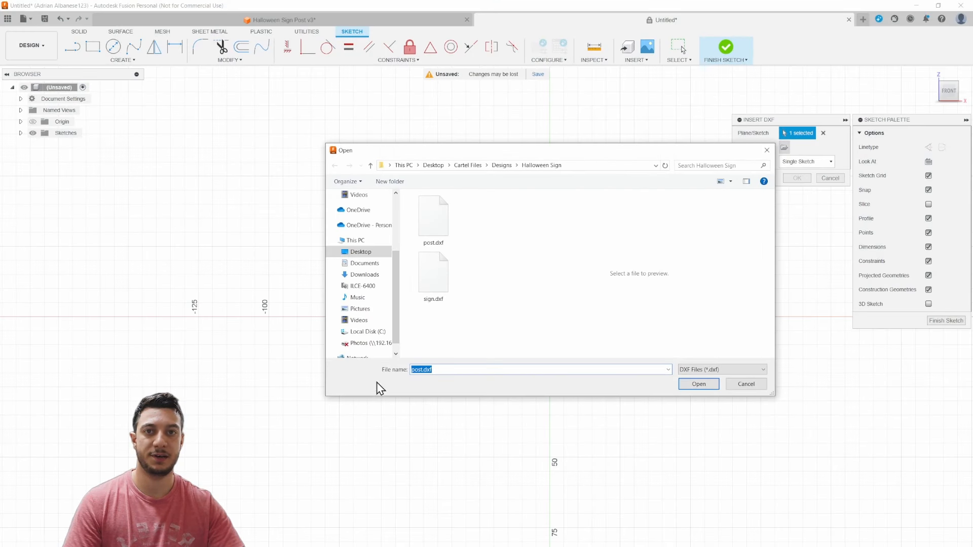
click(433, 235)
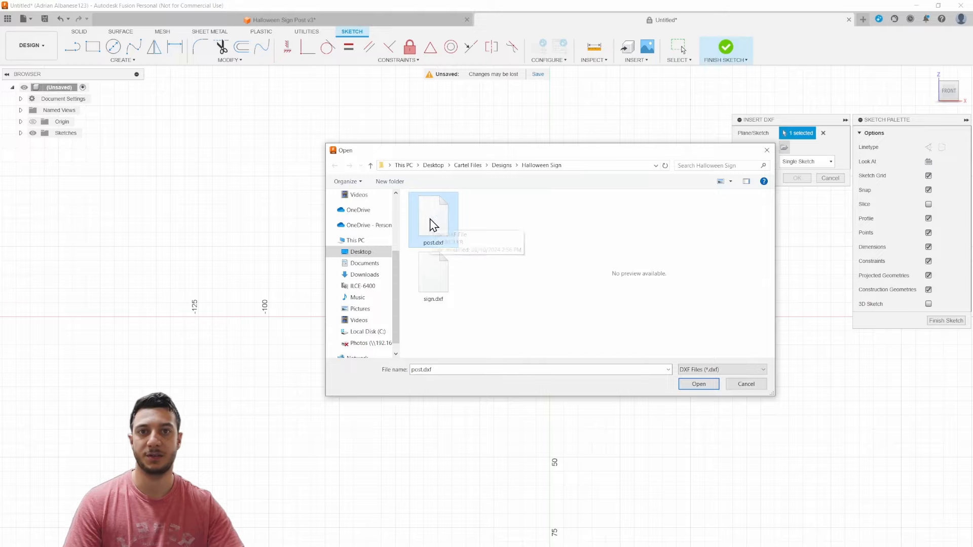
click(698, 383)
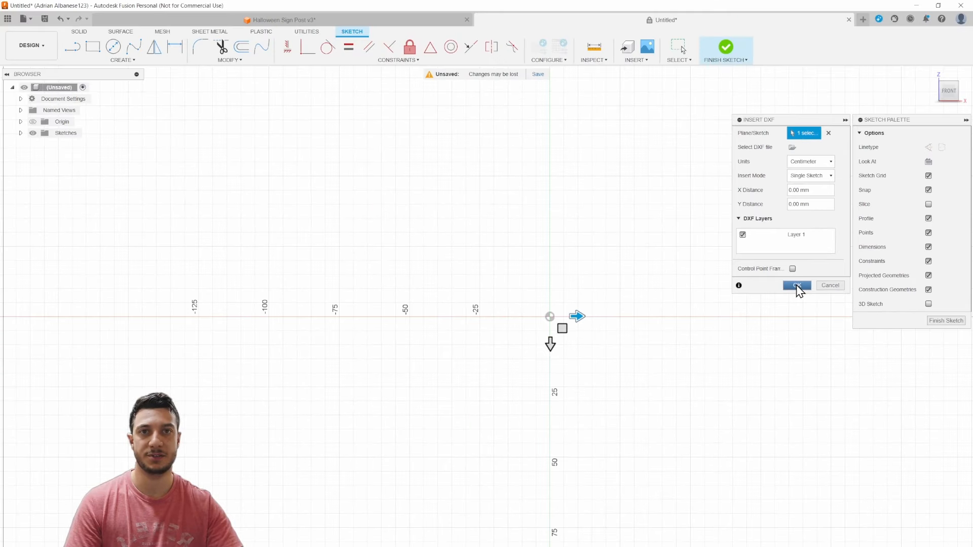
click(795, 285)
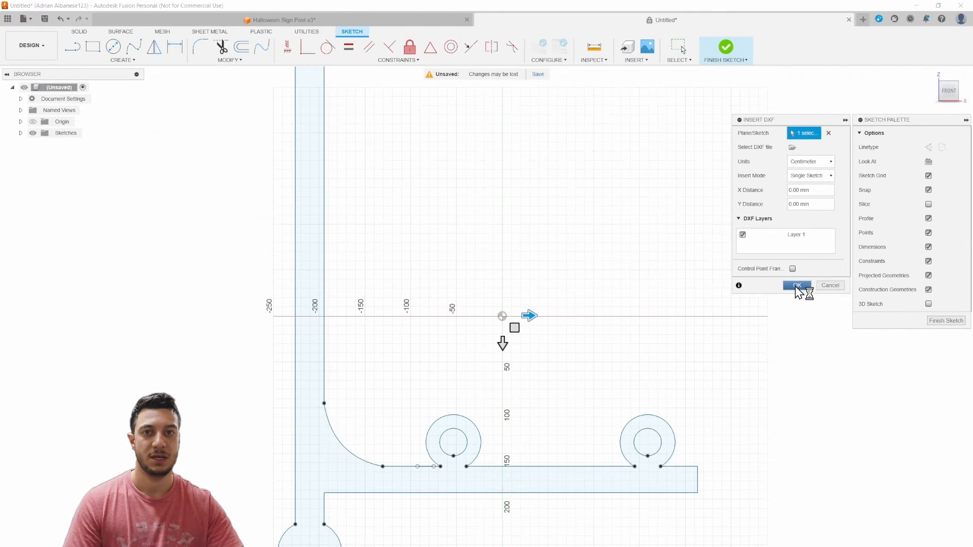
scroll(583, 284, down, 3)
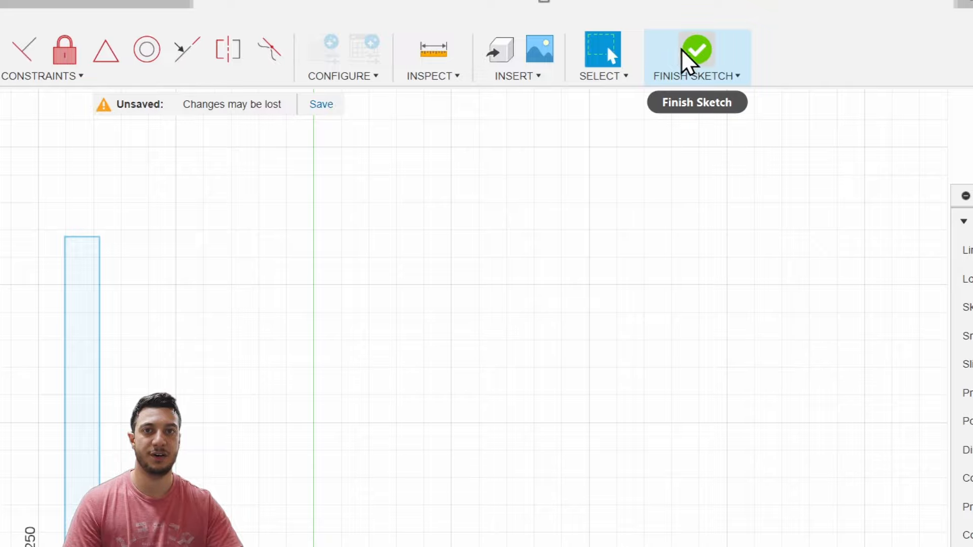
Finish the sketch containing the imported post outline and examine the profile from an angled view.
click(697, 58)
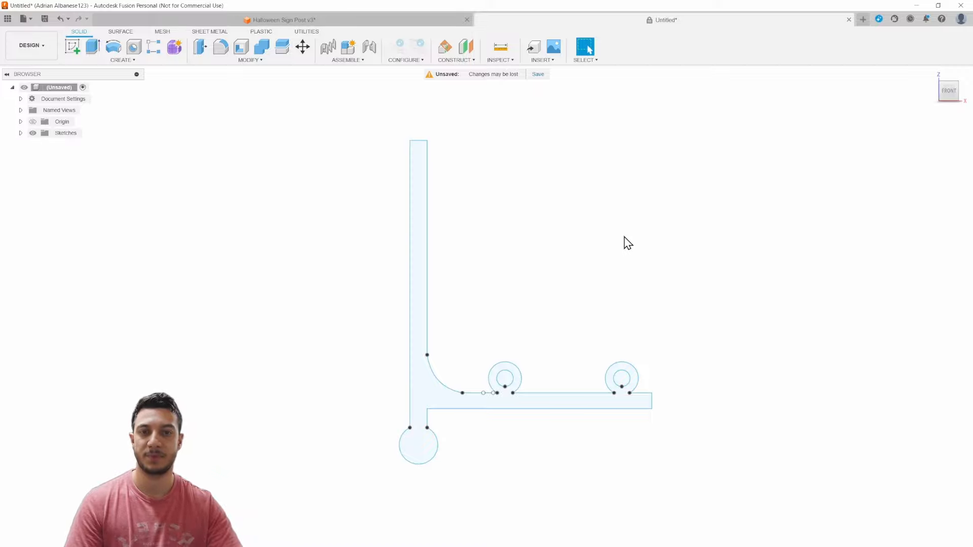
middle_drag(527, 417, 547, 375)
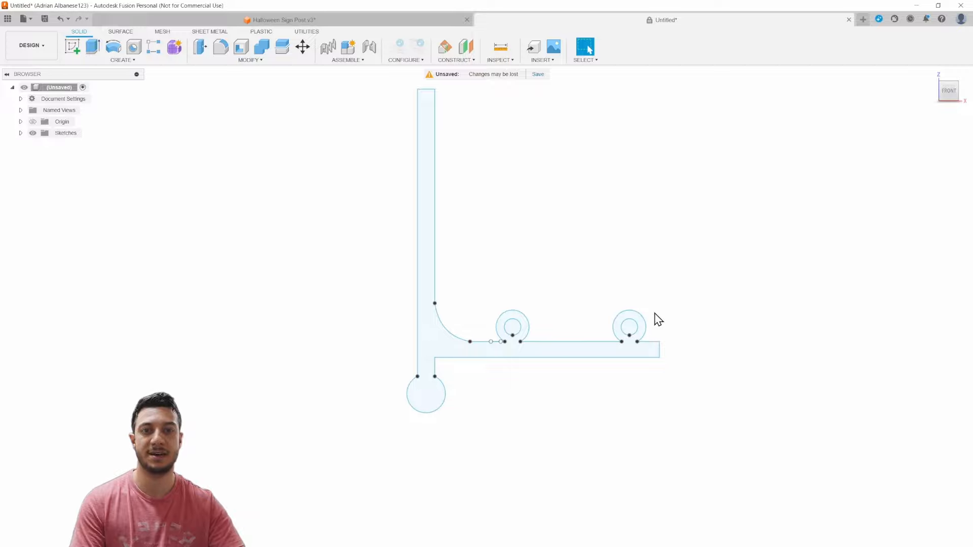
mouse_move(679, 300)
shift+middle_down()
mouse_move(614, 327)
mouse_move(599, 324)
shift+middle_up()
scroll(539, 292, up, 3)
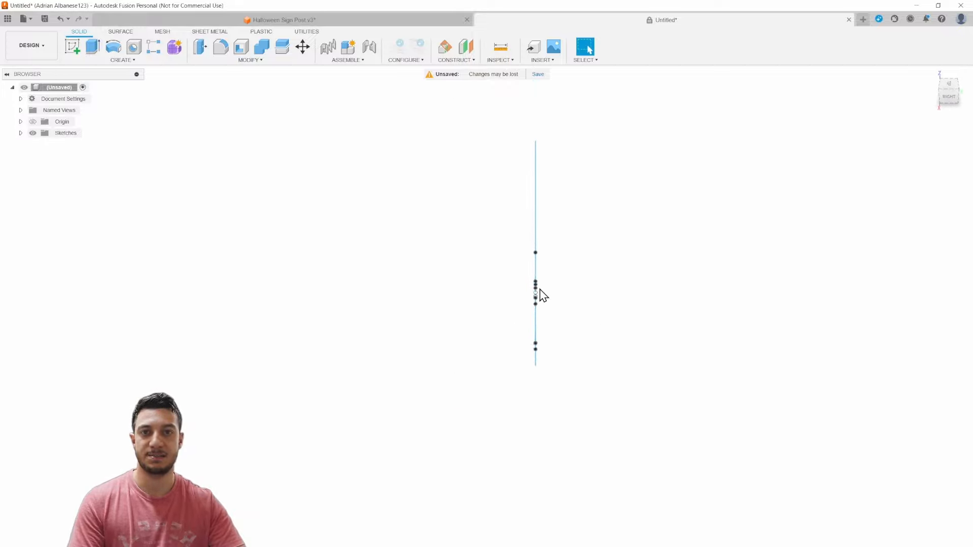
mouse_move(558, 307)
shift+middle_down()
mouse_move(545, 308)
mouse_move(577, 305)
shift+middle_up()
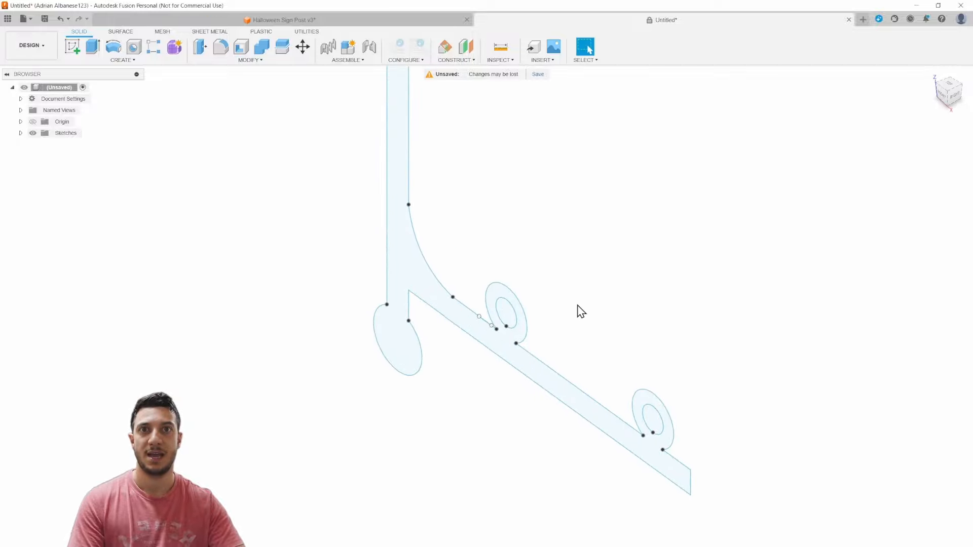
scroll(582, 304, down, 3)
mouse_move(491, 346)
middle_down()
mouse_move(494, 365)
mouse_move(456, 446)
middle_up()
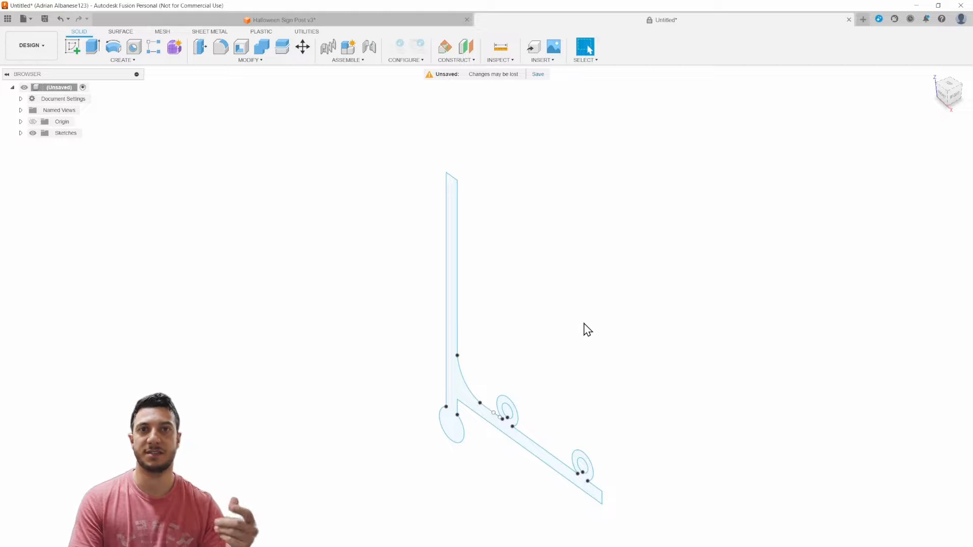
mouse_move(517, 317)
shift+middle_down()
mouse_move(528, 304)
mouse_move(518, 328)
mouse_move(538, 295)
shift+middle_up()
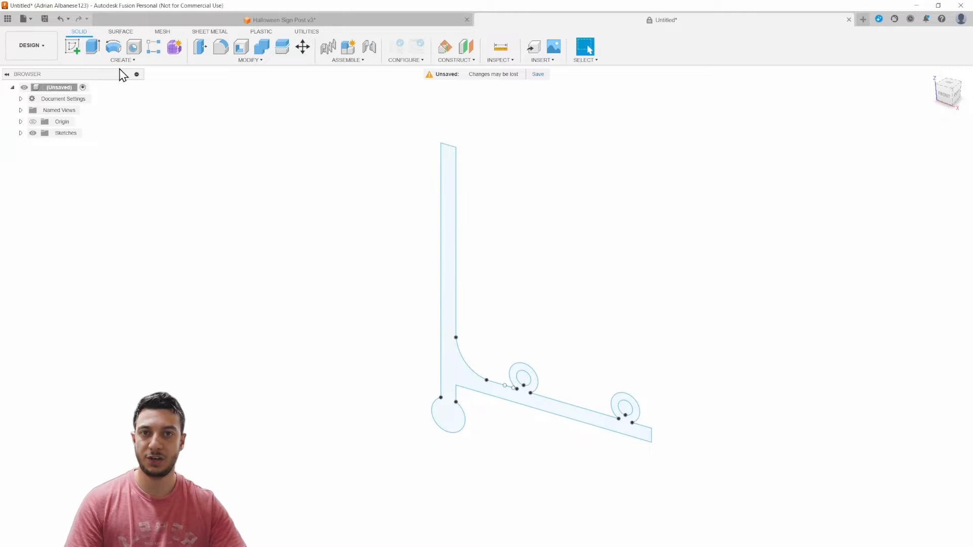
Extrude the post profile 6 mm to one side as a new body, leaving the two ring holes open.
click(106, 61)
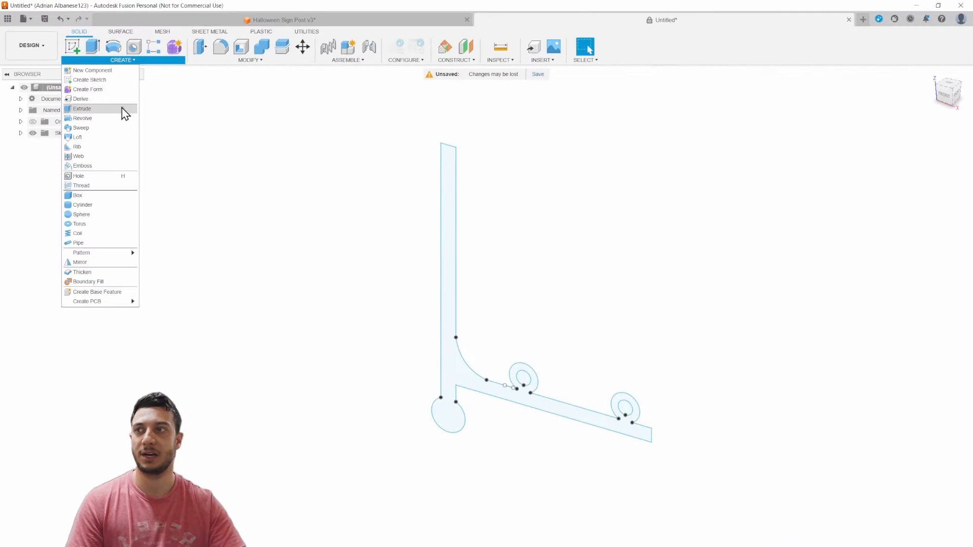
click(122, 112)
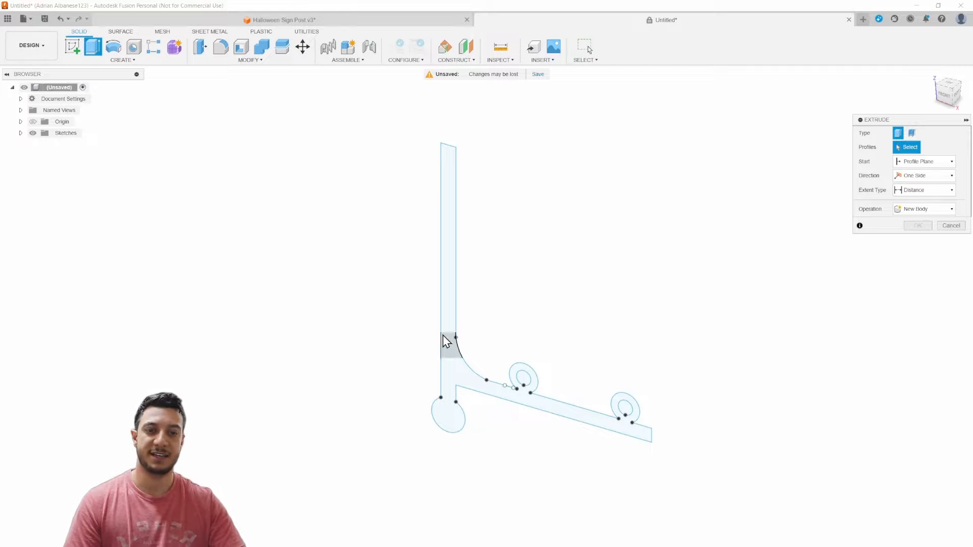
click(449, 364)
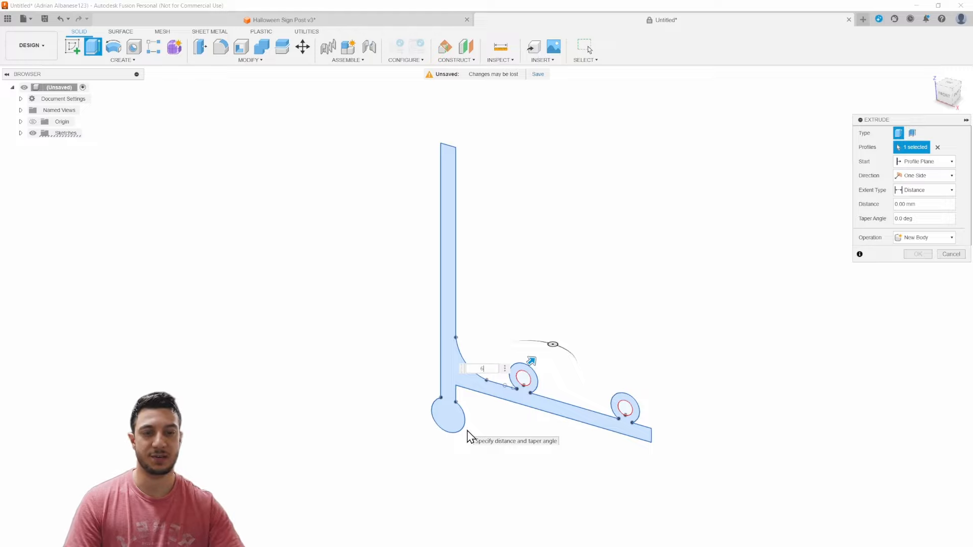
key(Return)
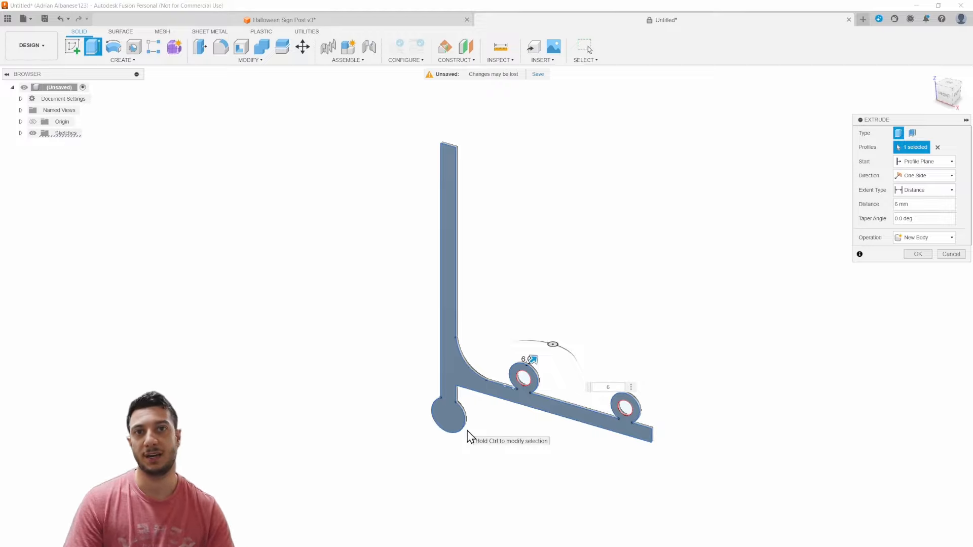
key(Return)
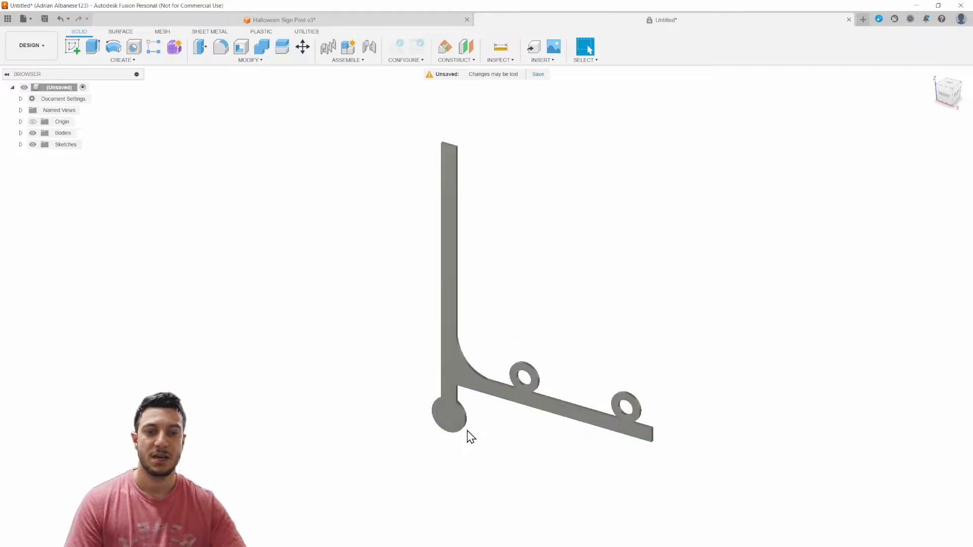
Examine the extruded post's thickness, rings and arm up close and from several angles.
scroll(541, 467, down, 2)
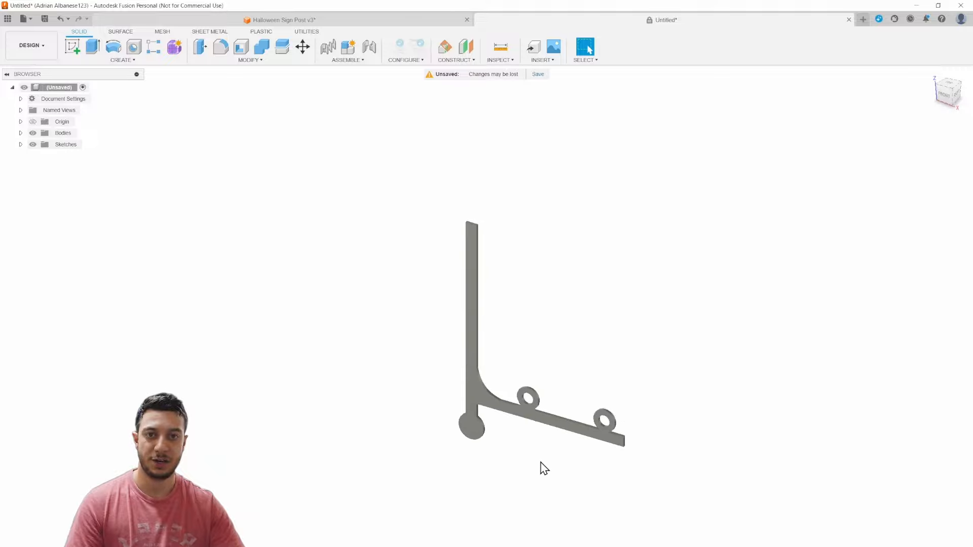
scroll(524, 439, up, 6)
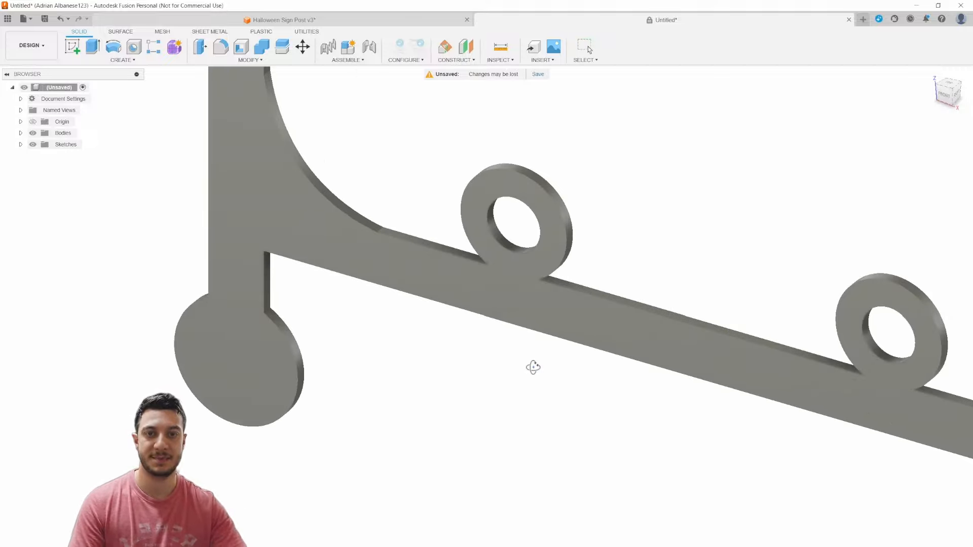
shift+middle_drag(532, 366, 508, 371)
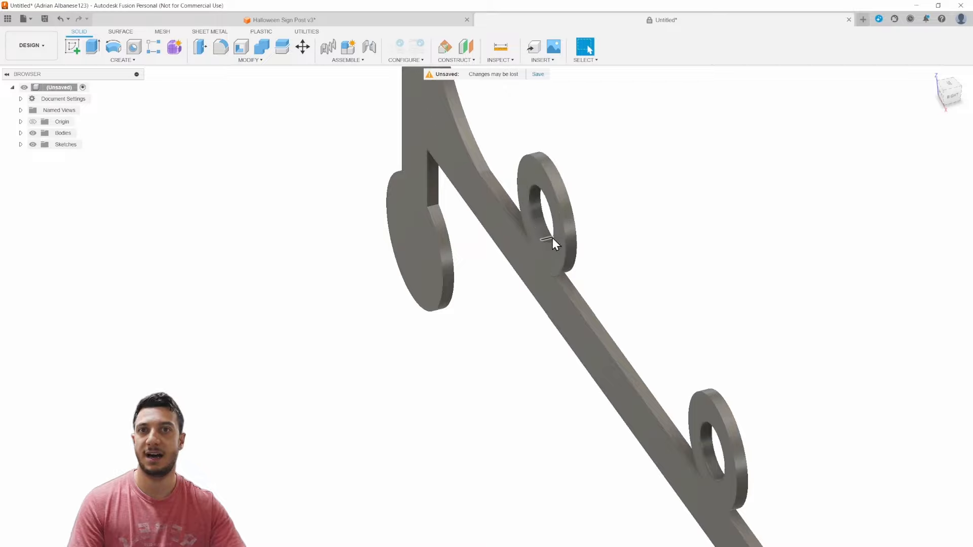
scroll(610, 287, down, 5)
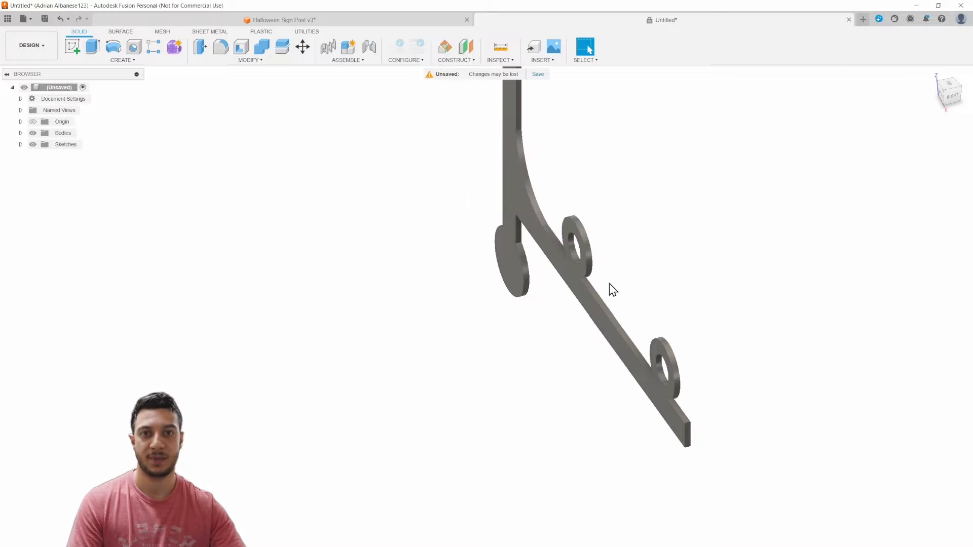
shift+middle_drag(564, 326, 576, 317)
key(Escape)
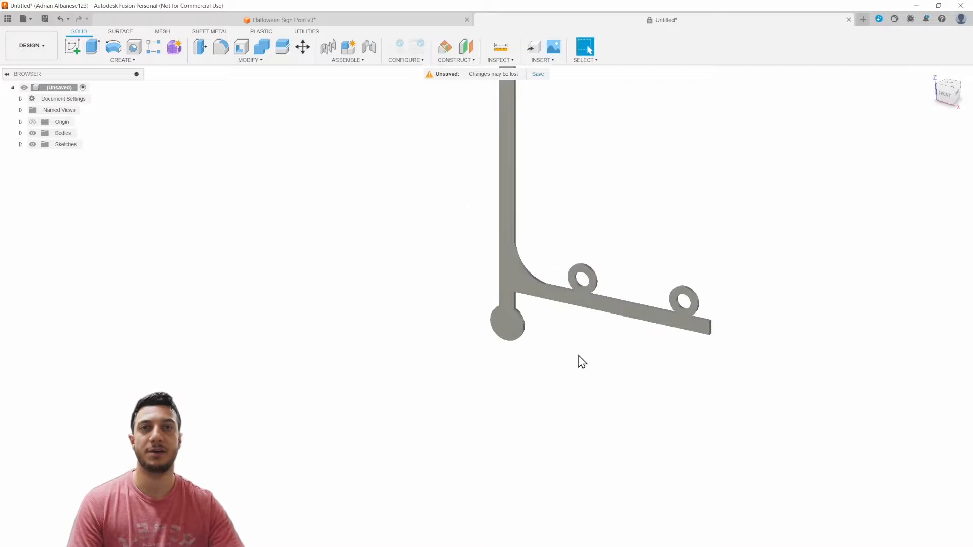
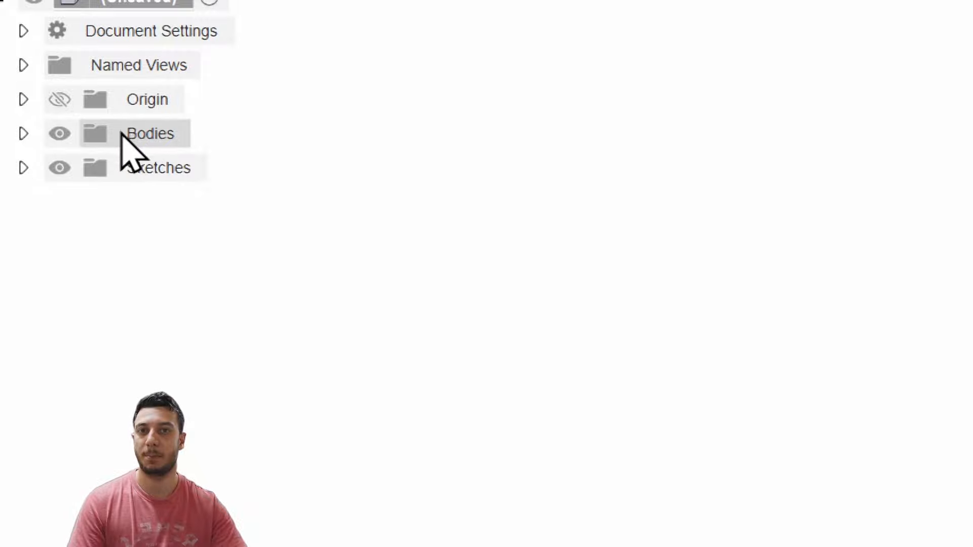
Start moving the post body and rotate it 180 degrees about the Y axis so it stands upright.
click(21, 133)
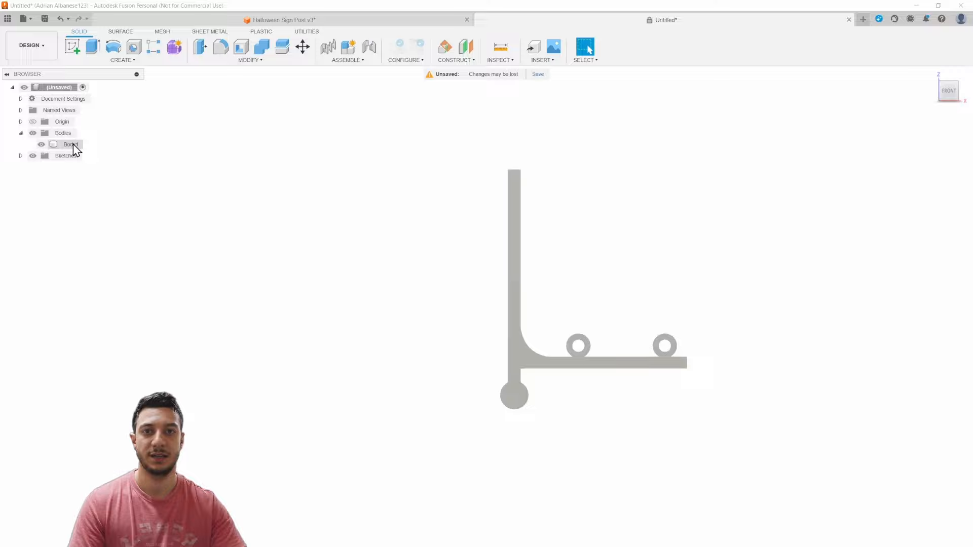
click(73, 144)
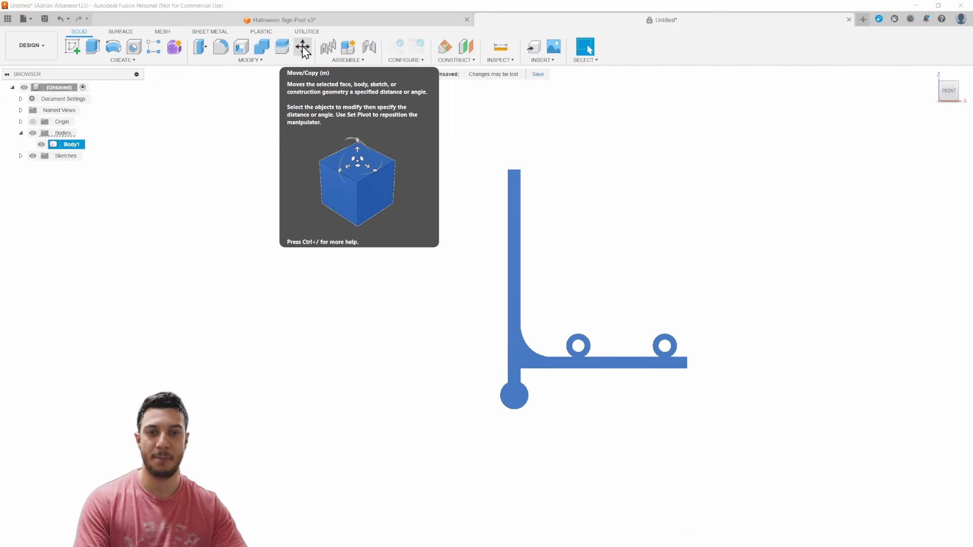
click(303, 48)
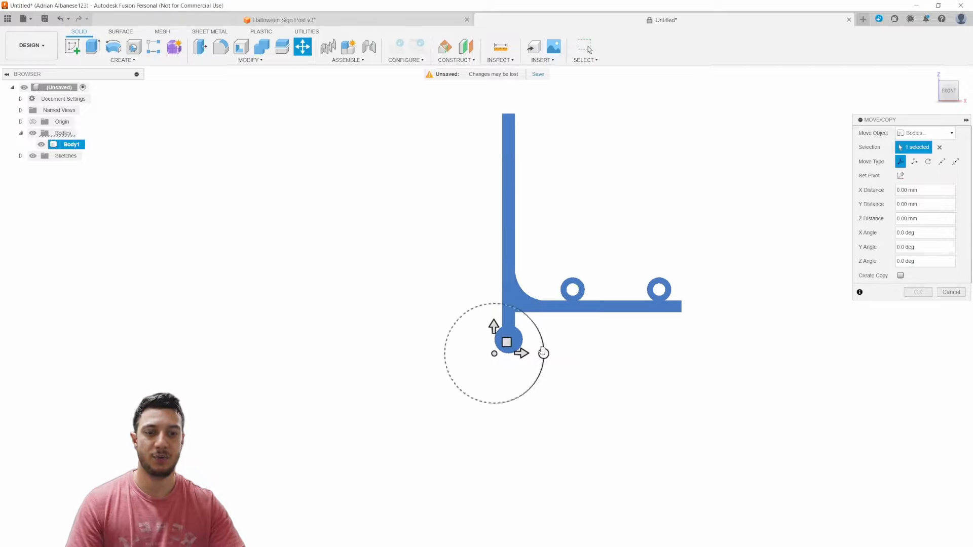
drag(543, 353, 461, 357)
middle_drag(450, 468, 468, 361)
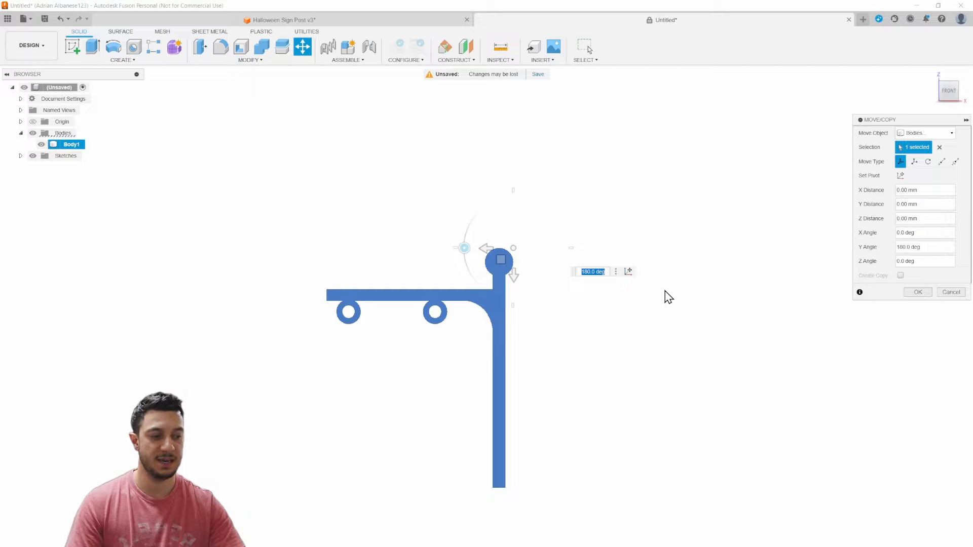
Rotate the post body 180 degrees about the Z axis, apply the move and return to the front view.
shift+middle_drag(696, 301, 622, 321)
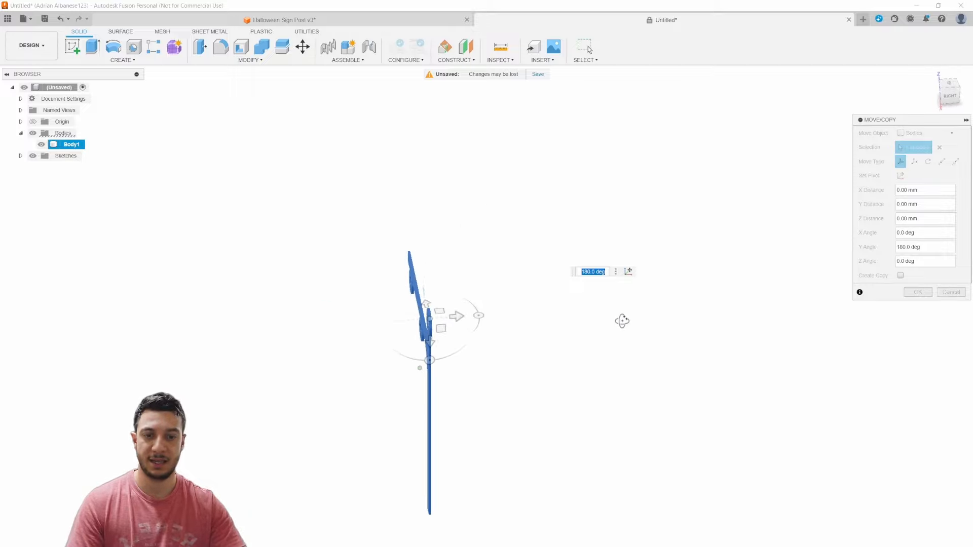
drag(479, 315, 379, 322)
shift+middle_drag(358, 399, 528, 254)
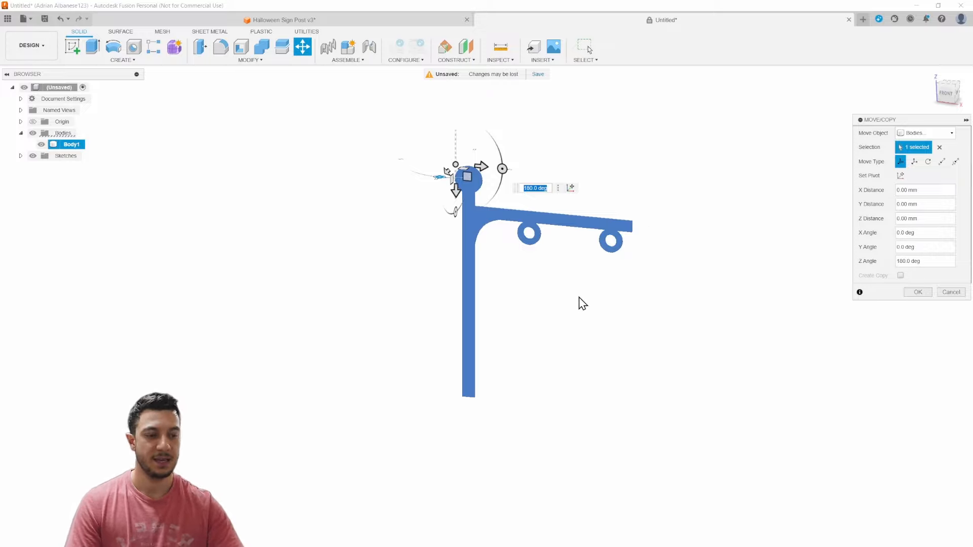
key(Return)
click(941, 99)
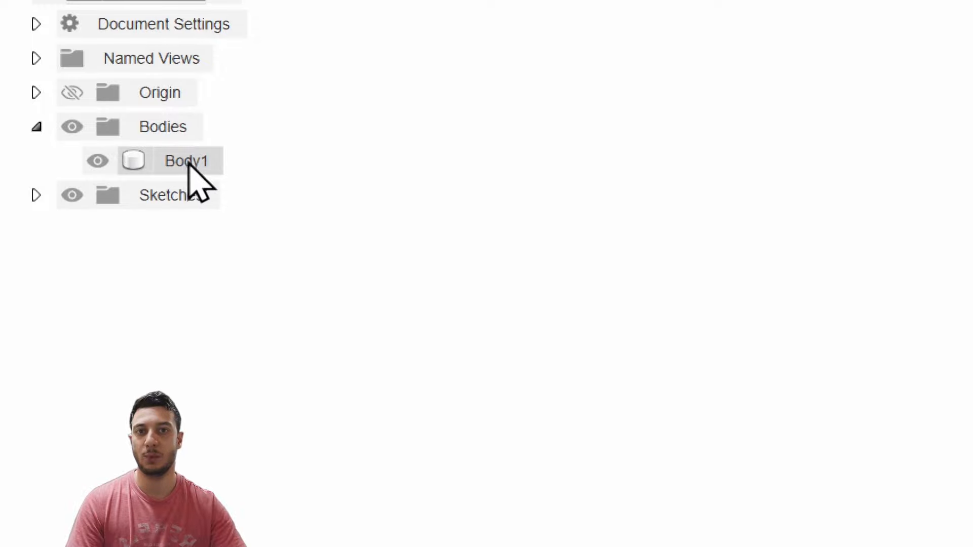
Rename the extruded body as Post.
middle_drag(304, 235, 377, 228)
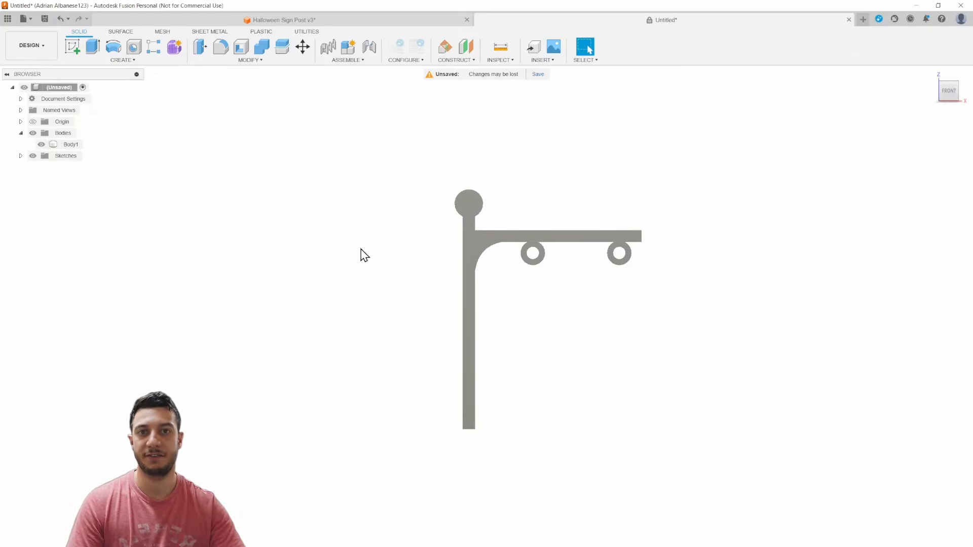
right_click(70, 146)
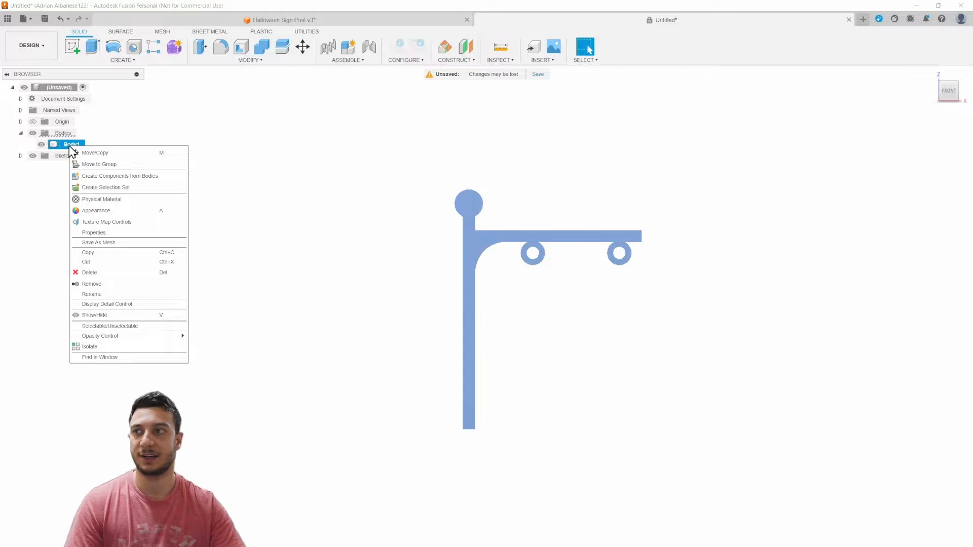
click(116, 243)
right_click(69, 146)
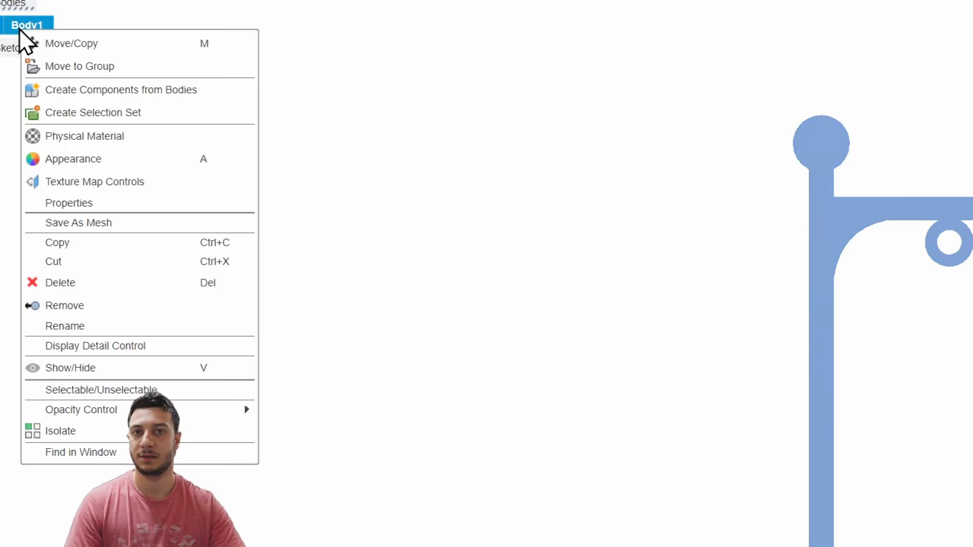
click(99, 326)
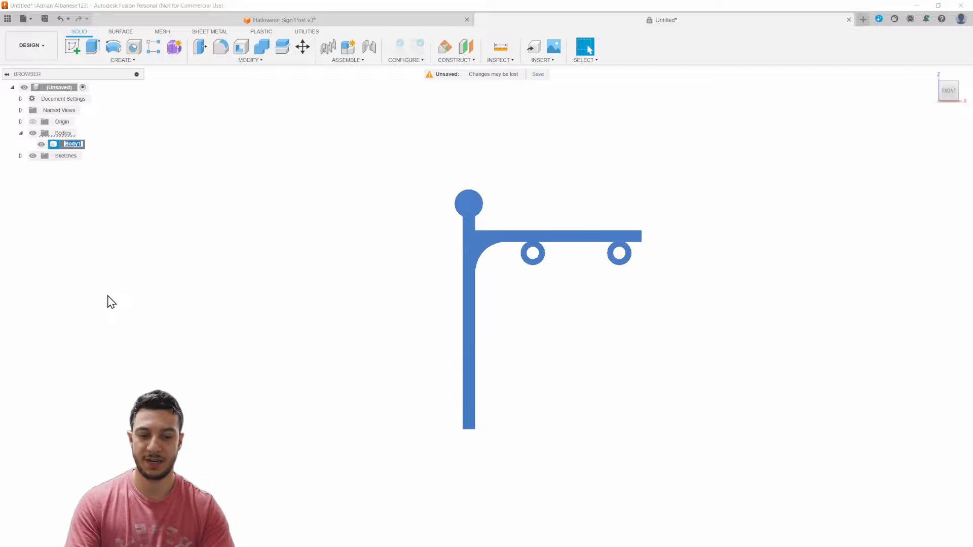
click(108, 296)
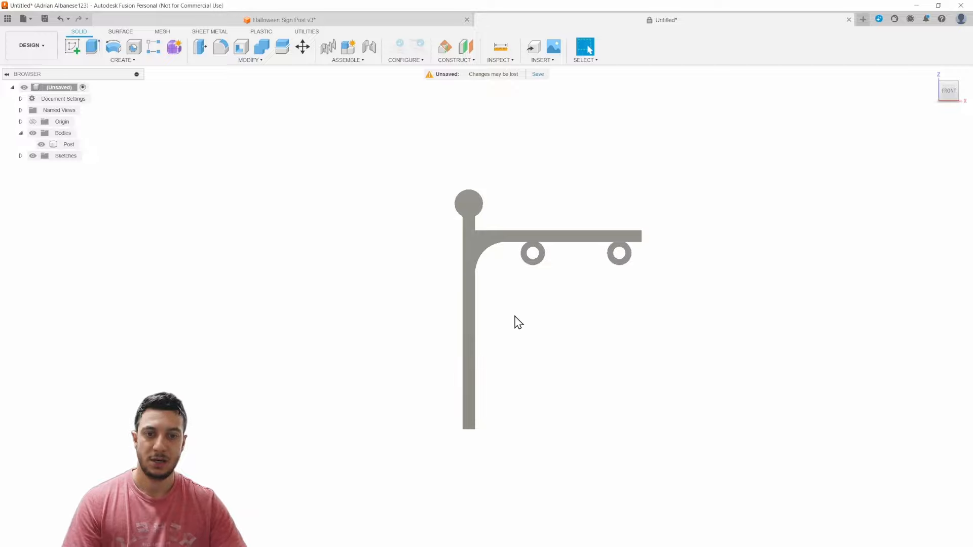
Start a new sketch on the flat end face at the foot of the post.
middle_drag(522, 323, 370, 291)
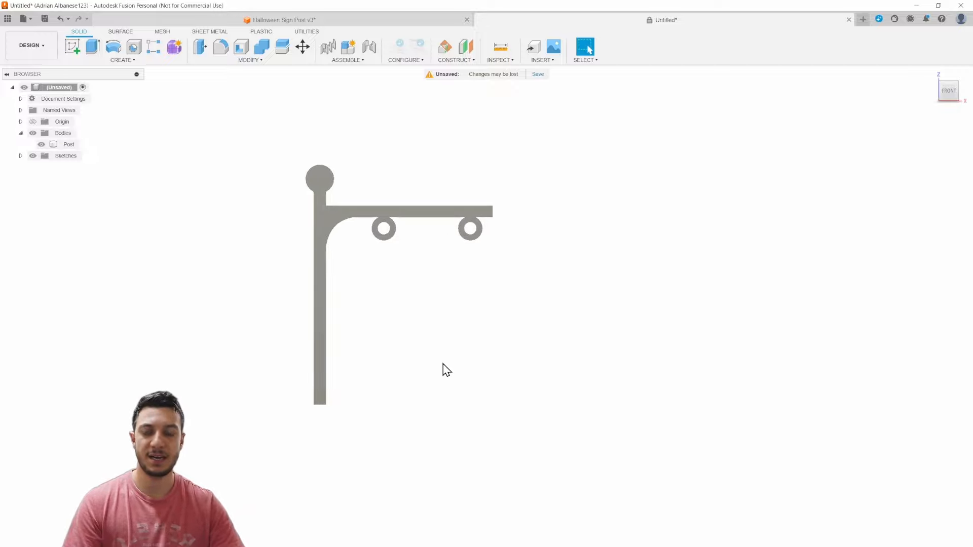
shift+middle_drag(347, 379, 412, 261)
scroll(308, 278, up, 5)
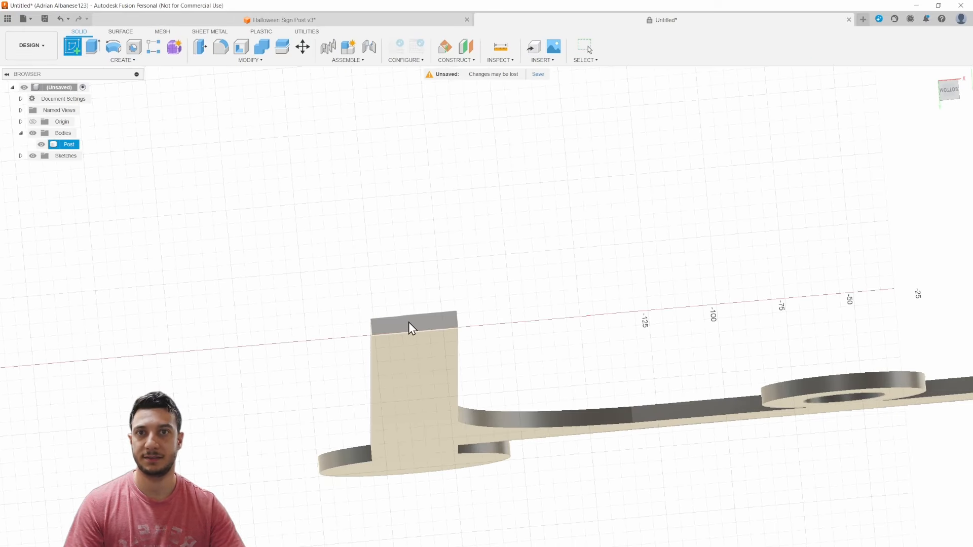
click(428, 325)
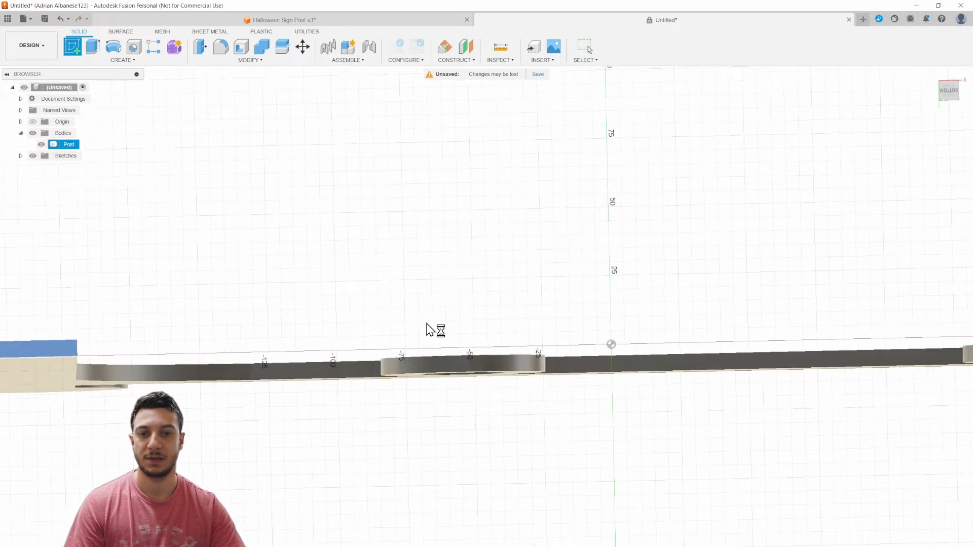
scroll(248, 304, down, 3)
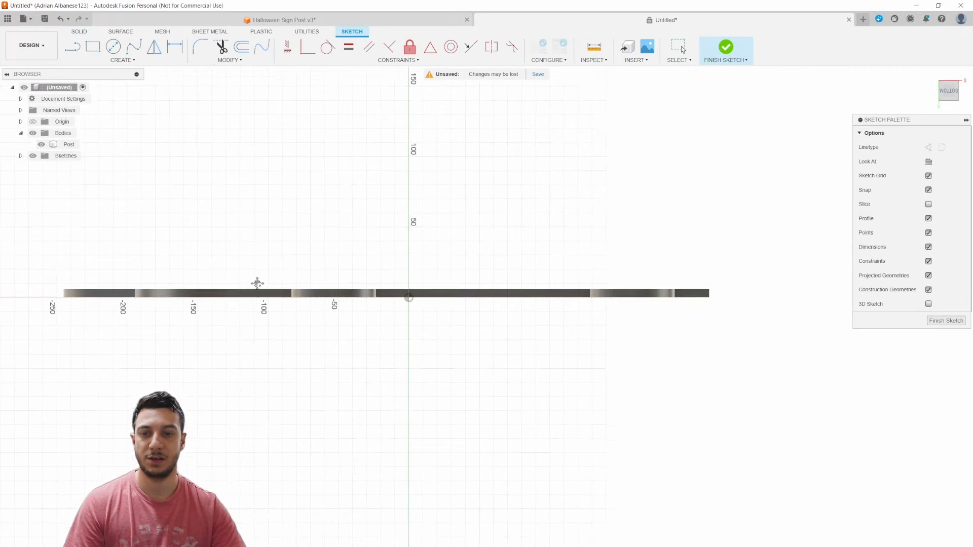
middle_drag(256, 282, 413, 332)
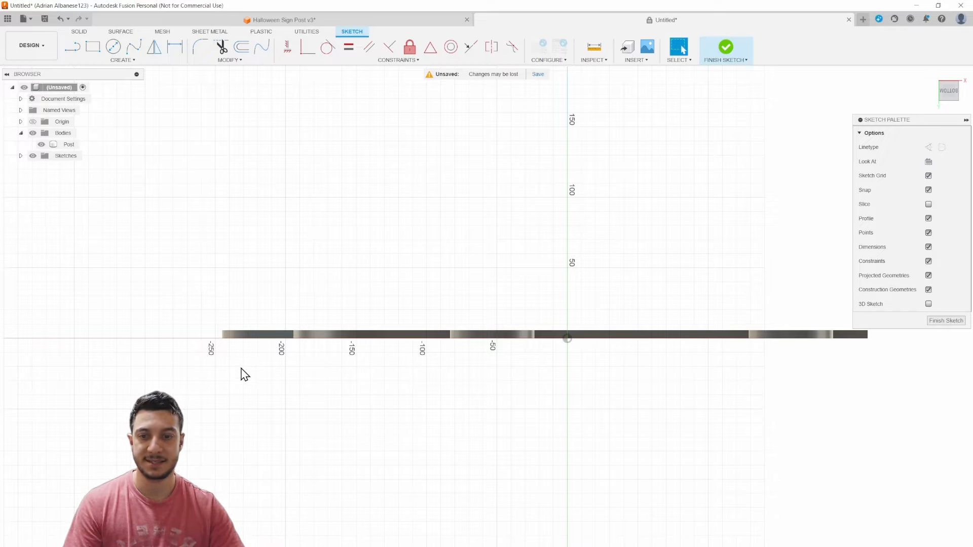
middle_drag(245, 375, 242, 348)
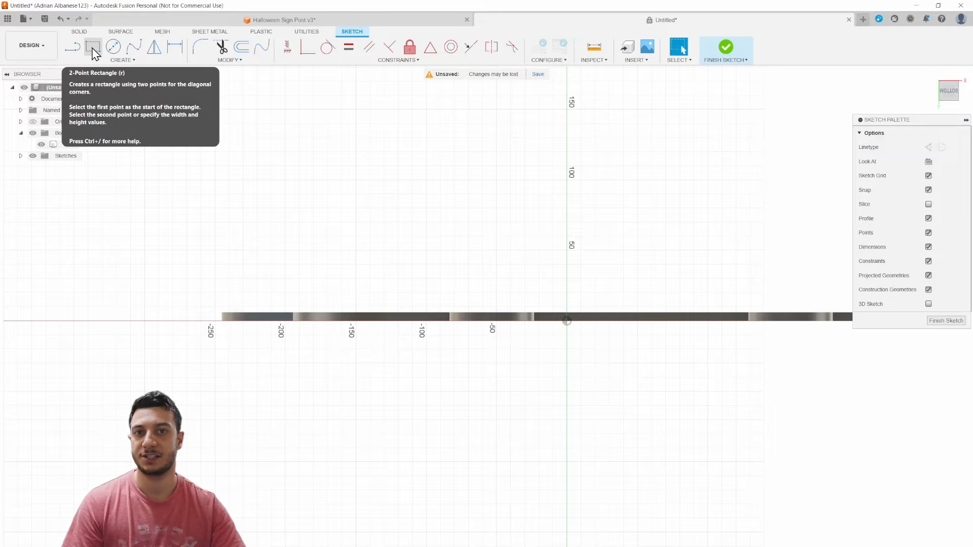
Draw a two-point rectangle around the post's outline on the bottom plane, about 490 by 70 mm.
click(93, 48)
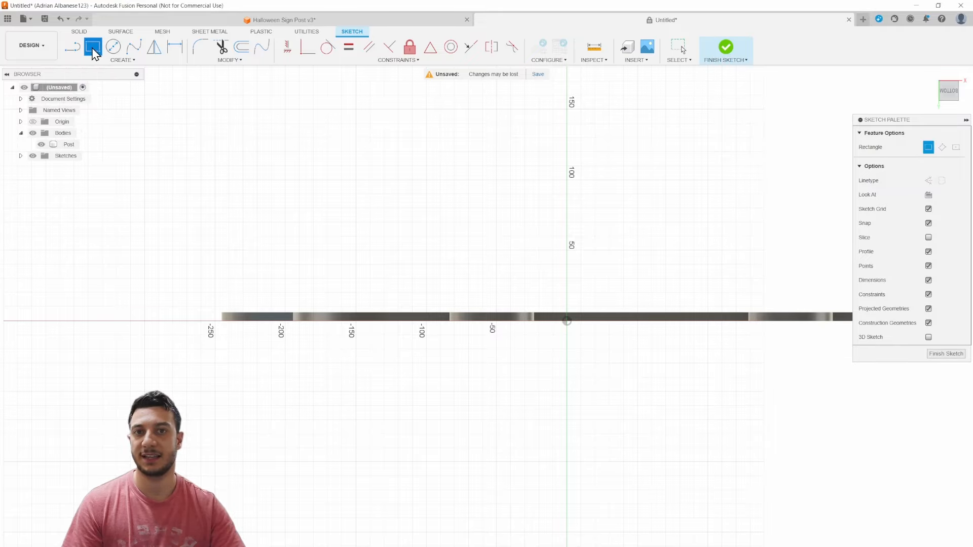
click(215, 280)
middle_drag(649, 389, 296, 352)
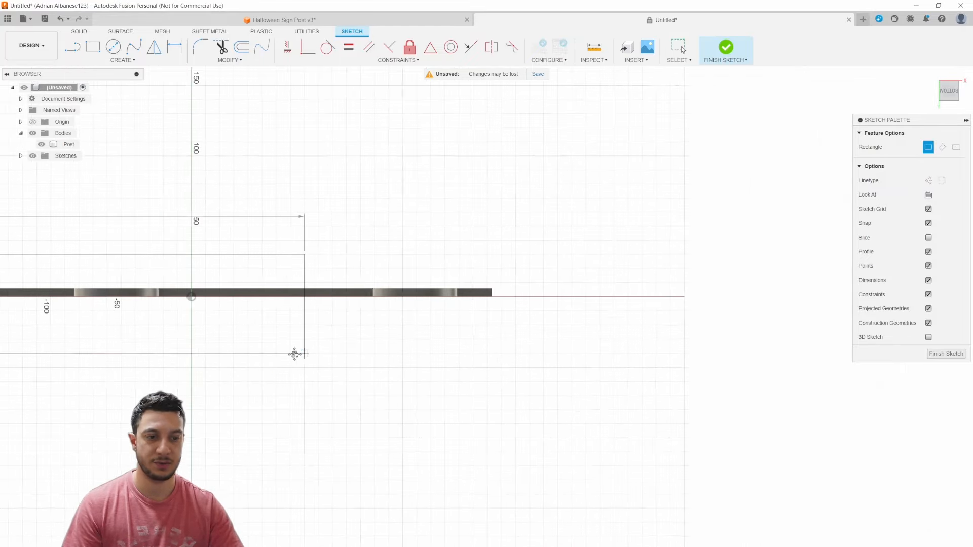
click(482, 346)
middle_drag(246, 204, 562, 218)
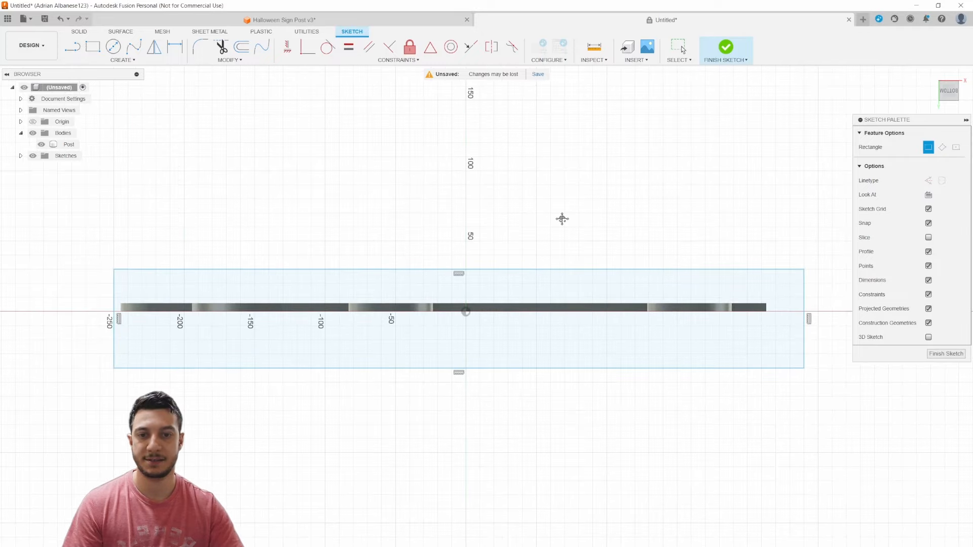
middle_drag(141, 182, 188, 177)
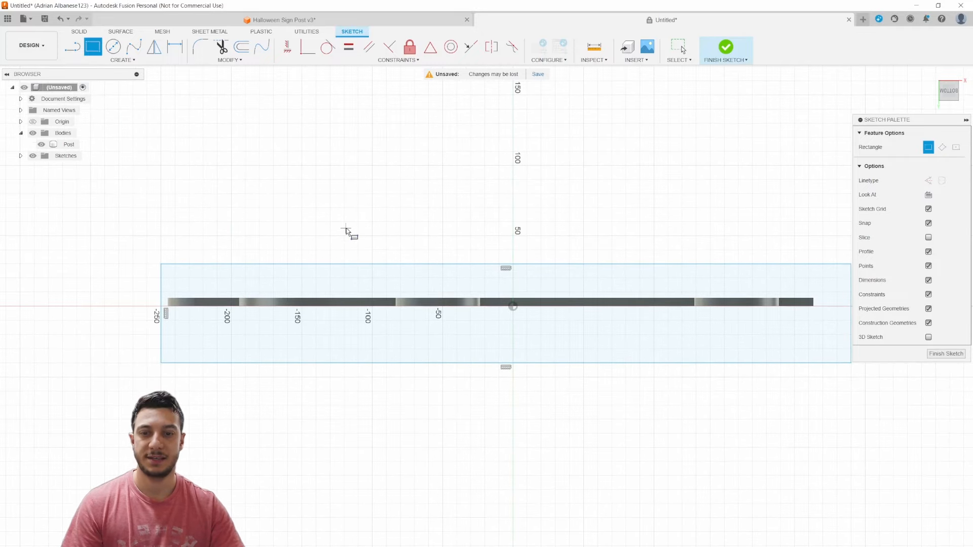
middle_drag(517, 226, 398, 214)
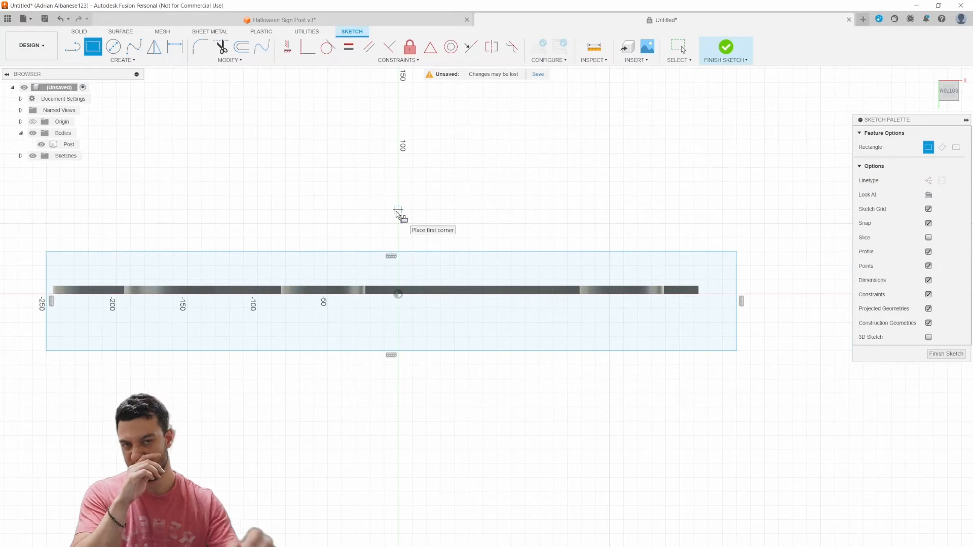
middle_drag(434, 202, 495, 204)
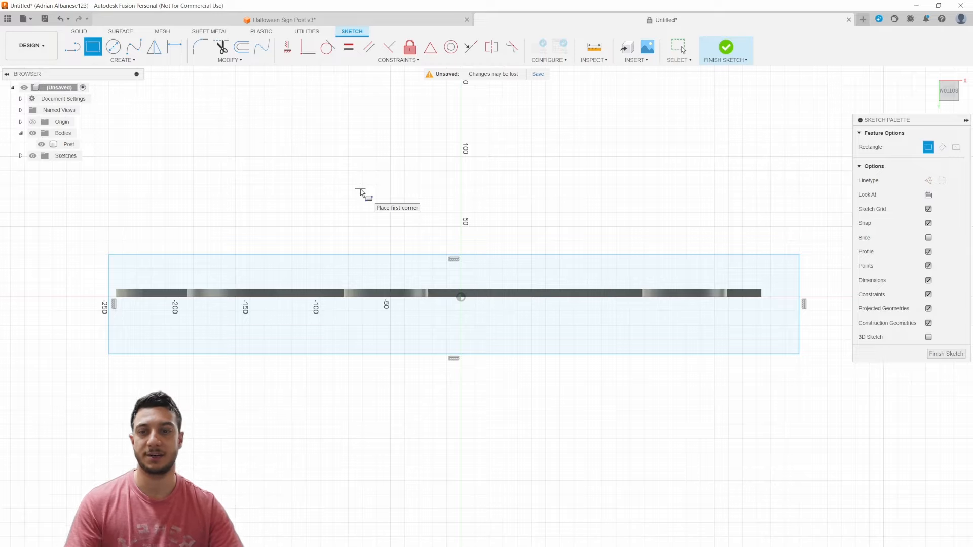
Try reshaping the rectangle by moving one corner inward over the post, and undo the change.
middle_drag(237, 181, 380, 161)
scroll(247, 232, down, 2)
scroll(250, 239, up, 6)
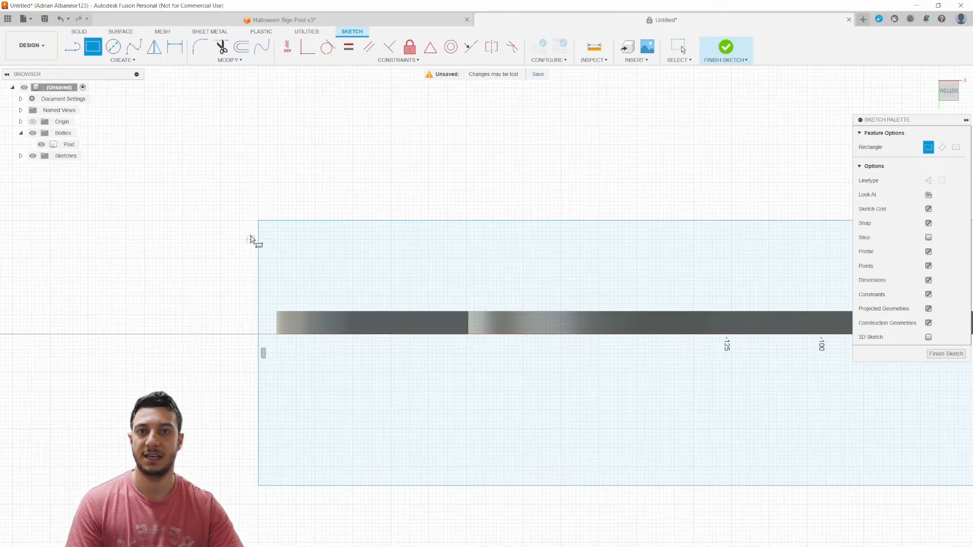
scroll(251, 239, up, 2)
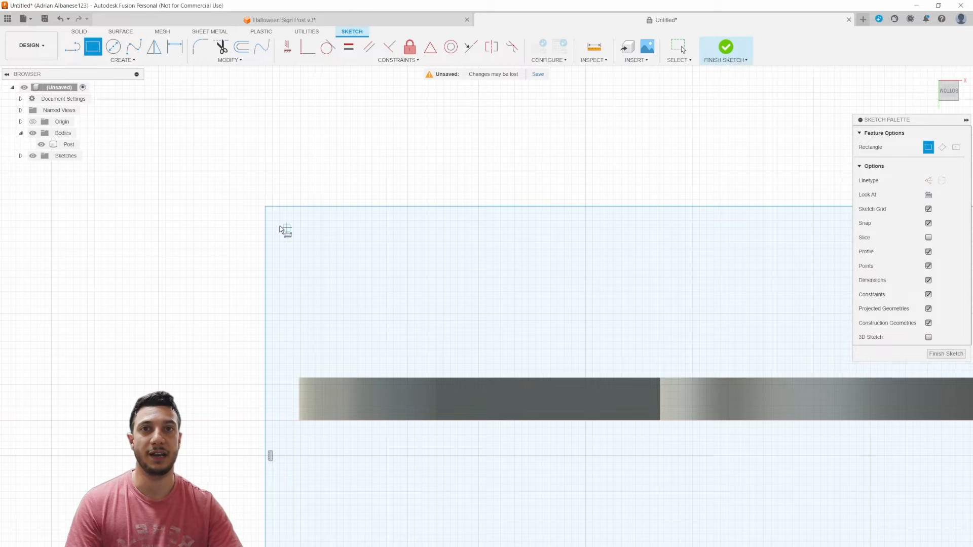
scroll(354, 164, up, 2)
mouse_move(408, 122)
middle_down()
mouse_move(330, 145)
mouse_move(306, 136)
middle_up()
key(Escape)
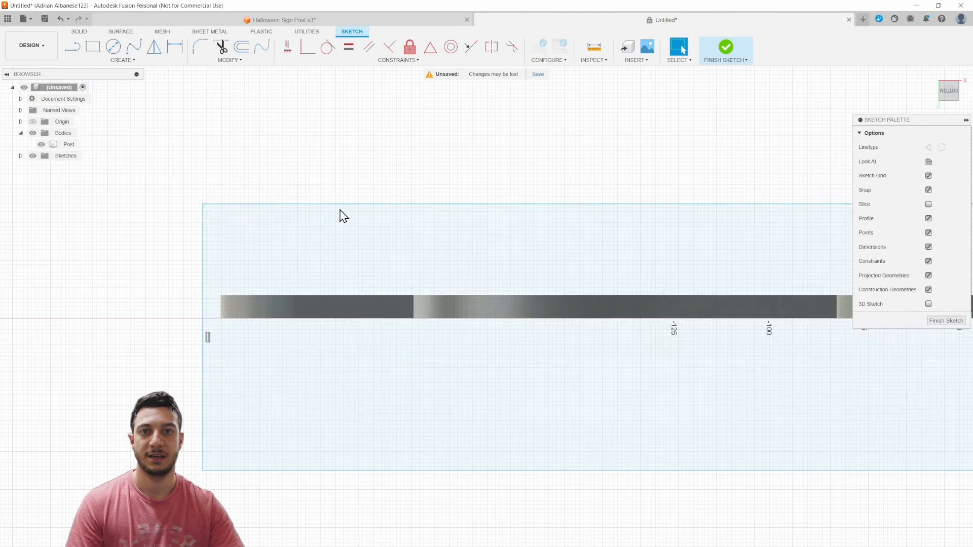
click(299, 205)
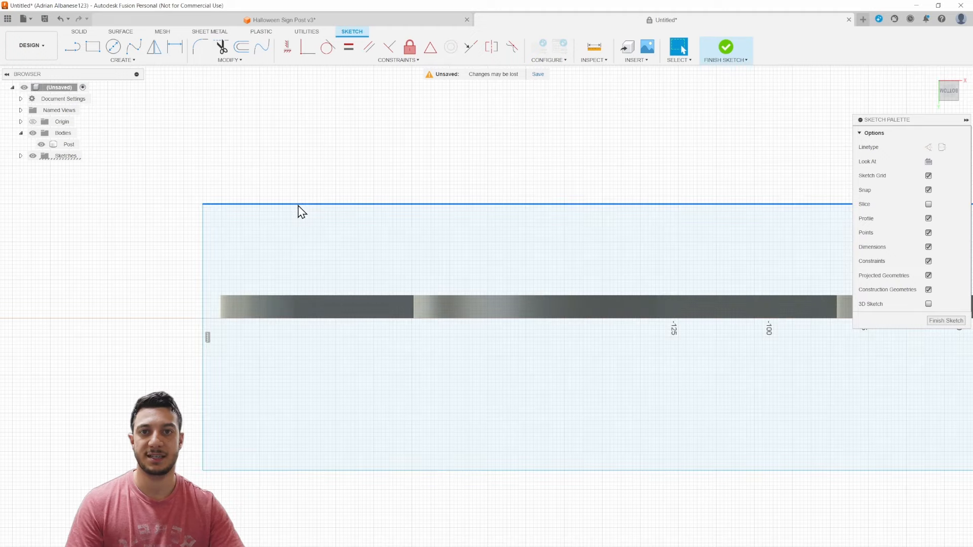
drag(254, 217, 345, 234)
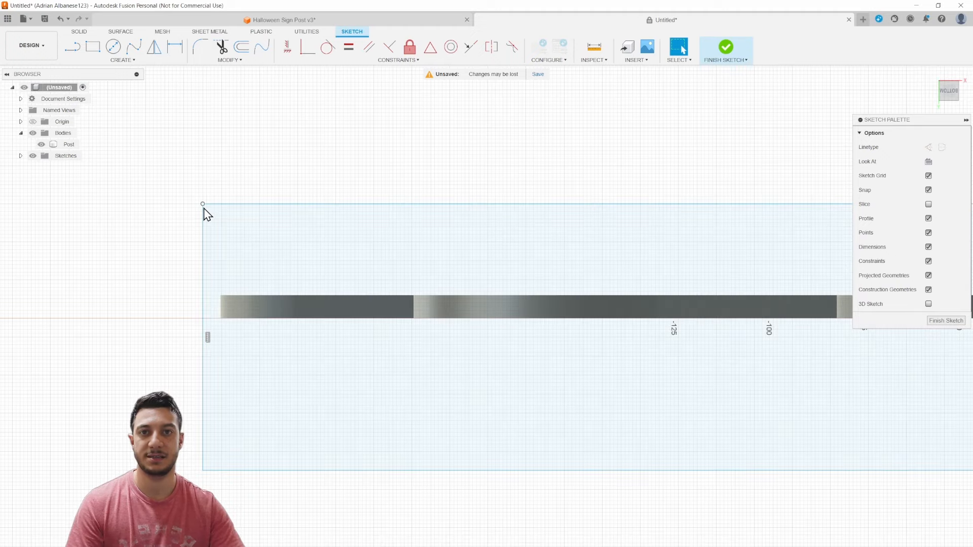
drag(206, 205, 326, 166)
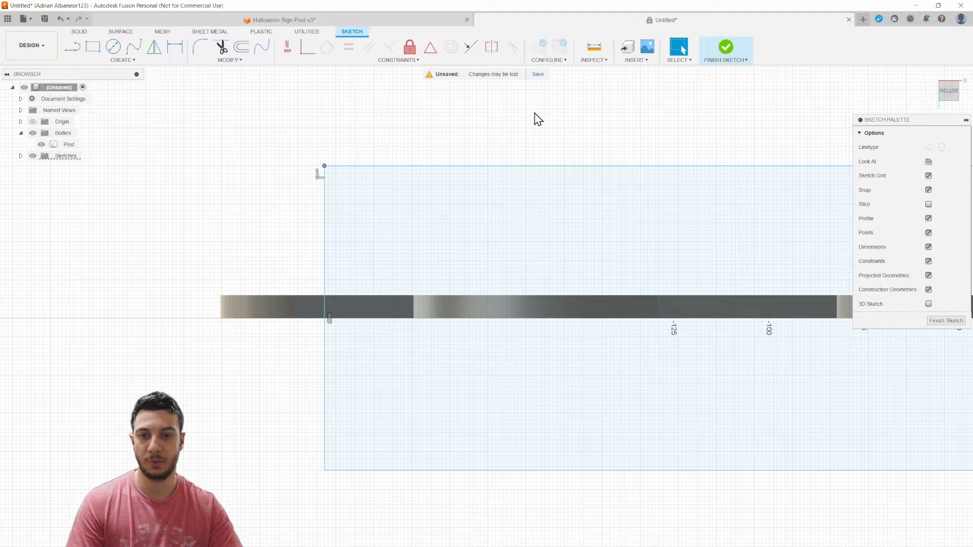
key(ctrl+z)
key(ctrl+z)
Examine from an angled view how the post's end face sits relative to the rectangle's edges.
scroll(307, 187, up, 1)
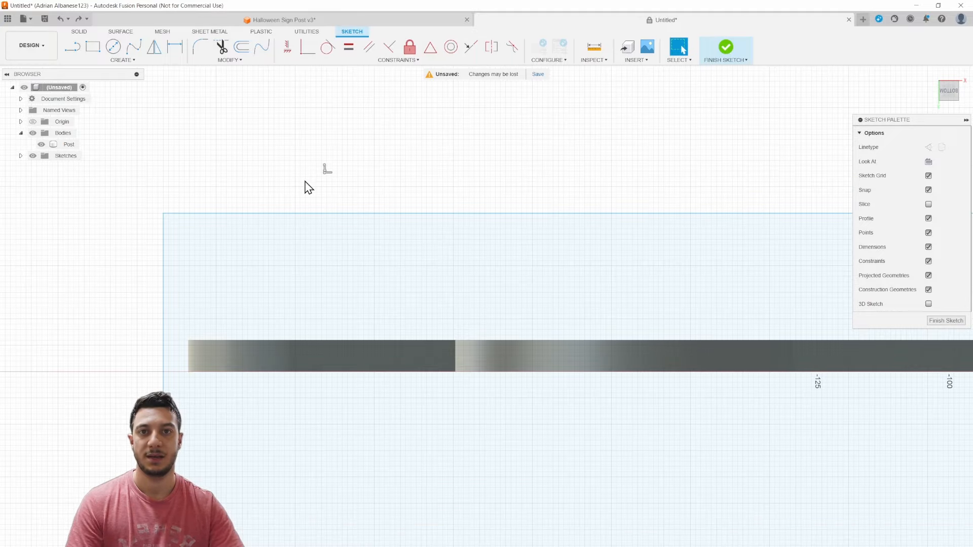
scroll(313, 194, down, 2)
mouse_move(527, 351)
shift+middle_down()
mouse_move(522, 289)
mouse_move(495, 278)
mouse_move(566, 270)
mouse_move(593, 287)
shift+middle_up()
click(412, 424)
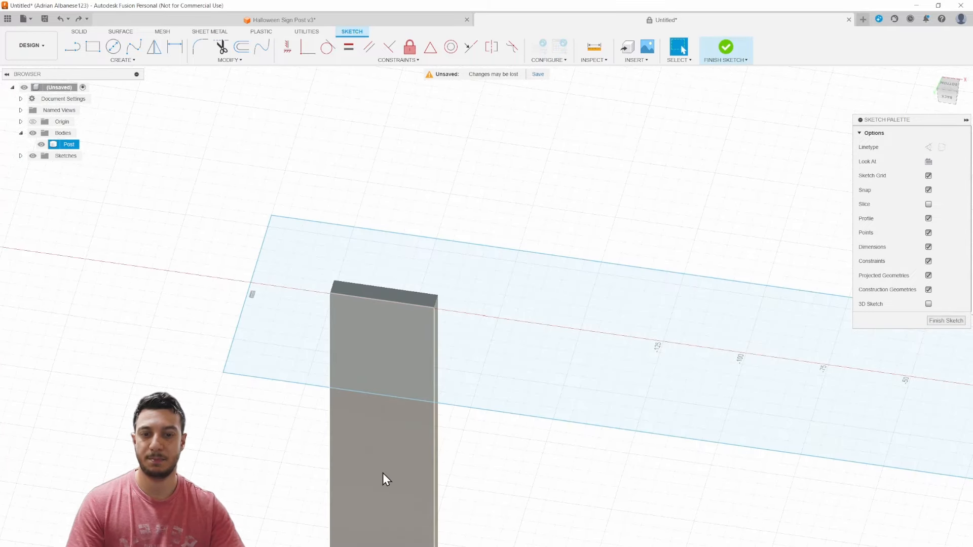
middle_drag(384, 478, 449, 439)
key(Escape)
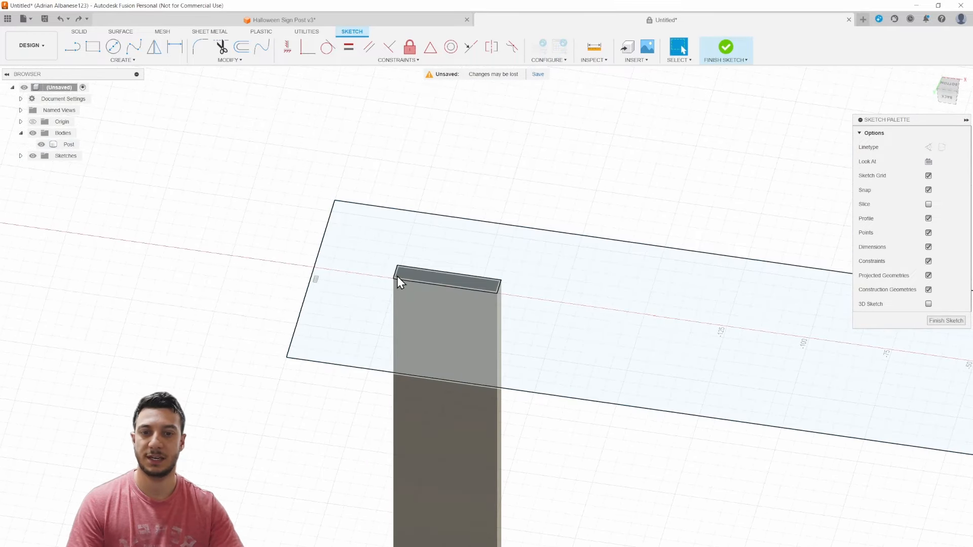
shift+middle_drag(446, 117, 447, 132)
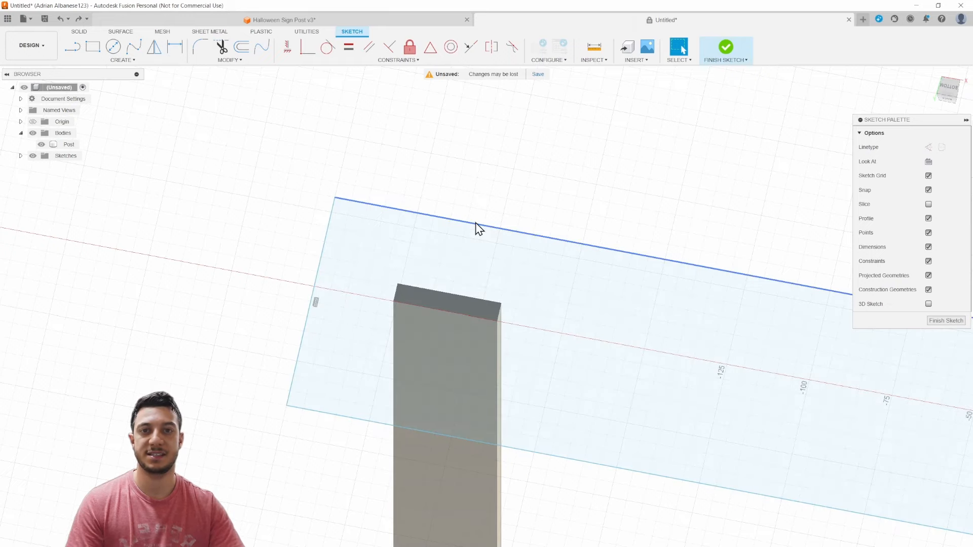
click(455, 296)
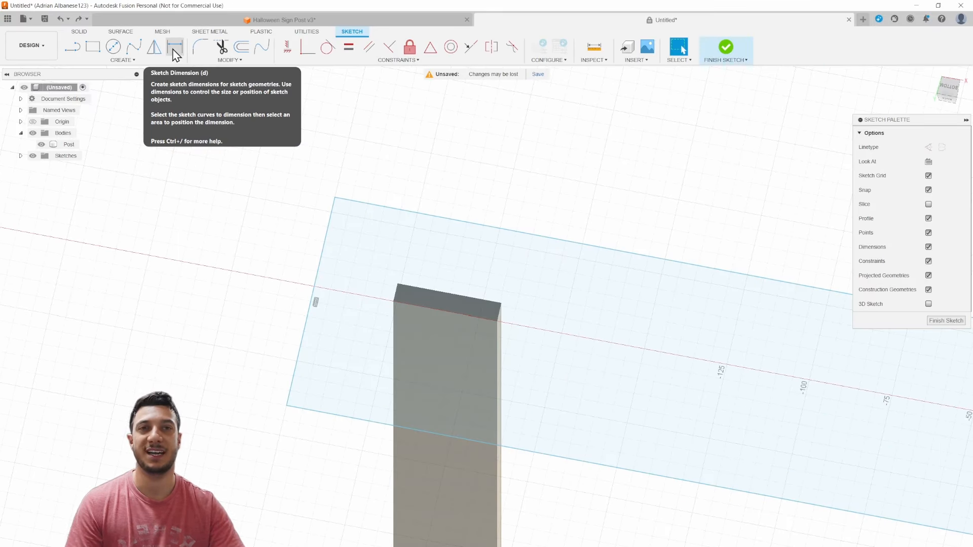
Dimension the distance between the rectangle's two long edges and set it to 50 mm.
click(175, 51)
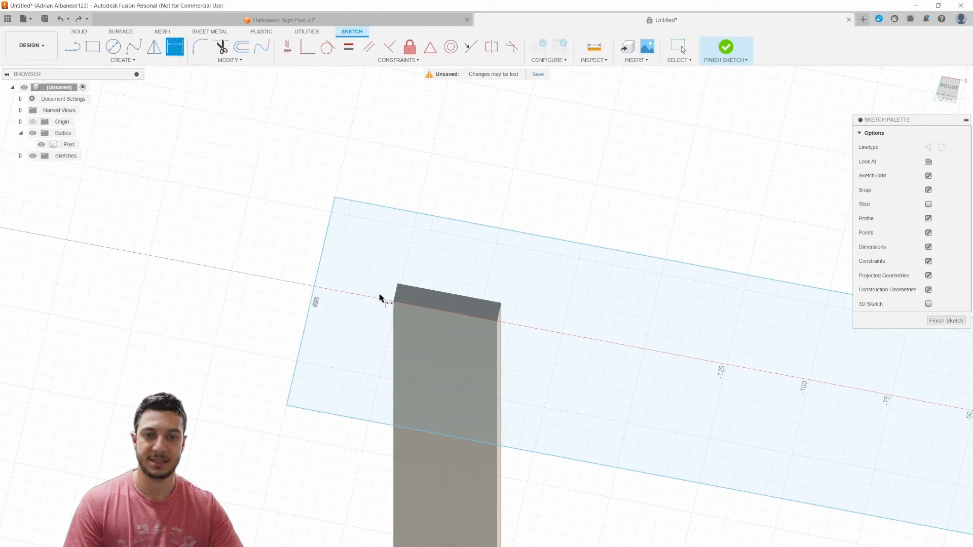
click(338, 415)
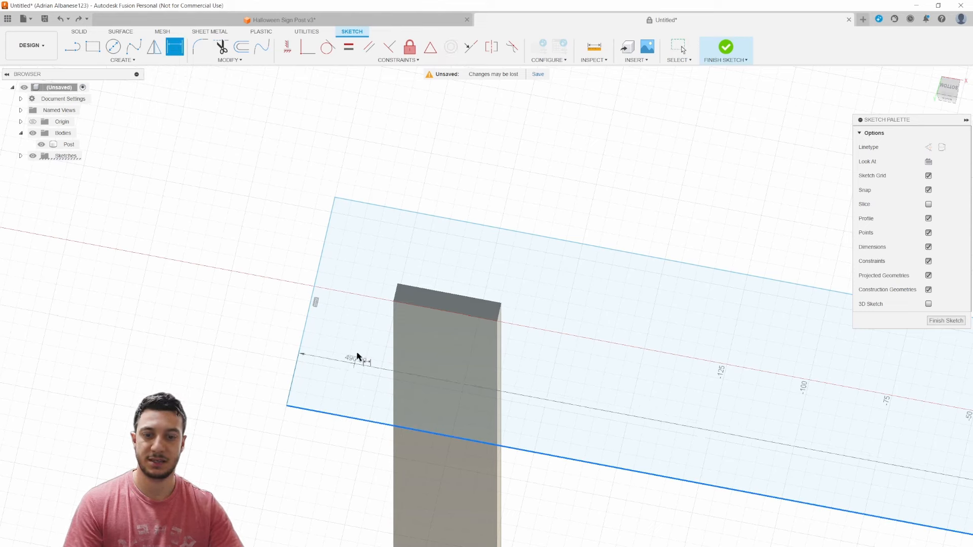
click(404, 214)
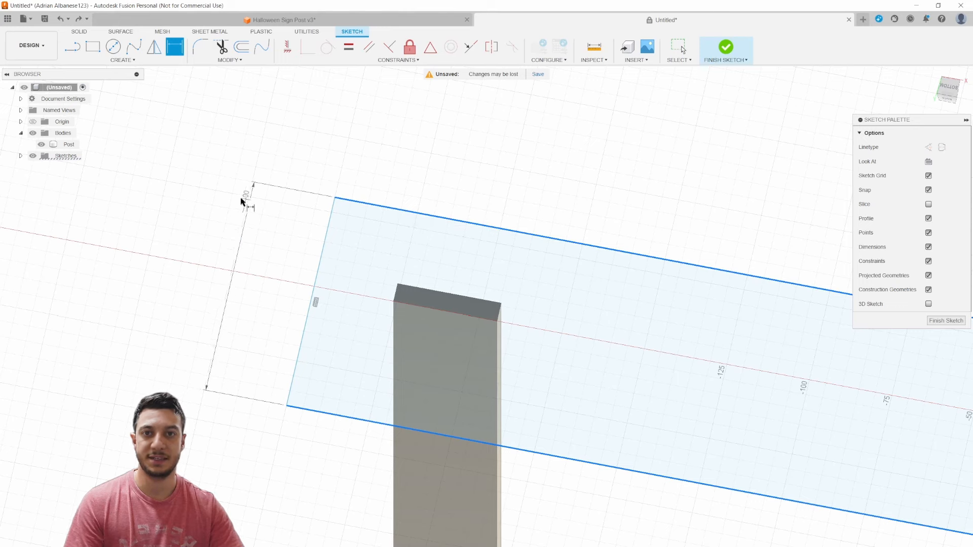
click(211, 266)
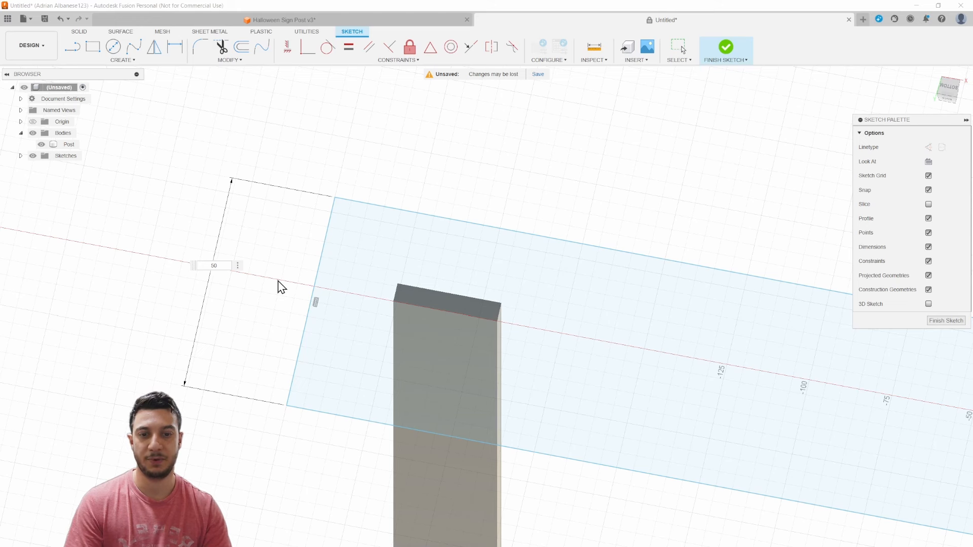
key(Return)
Set the rectangle's width dimension back to 70 mm and leave the dimension command.
key(d)
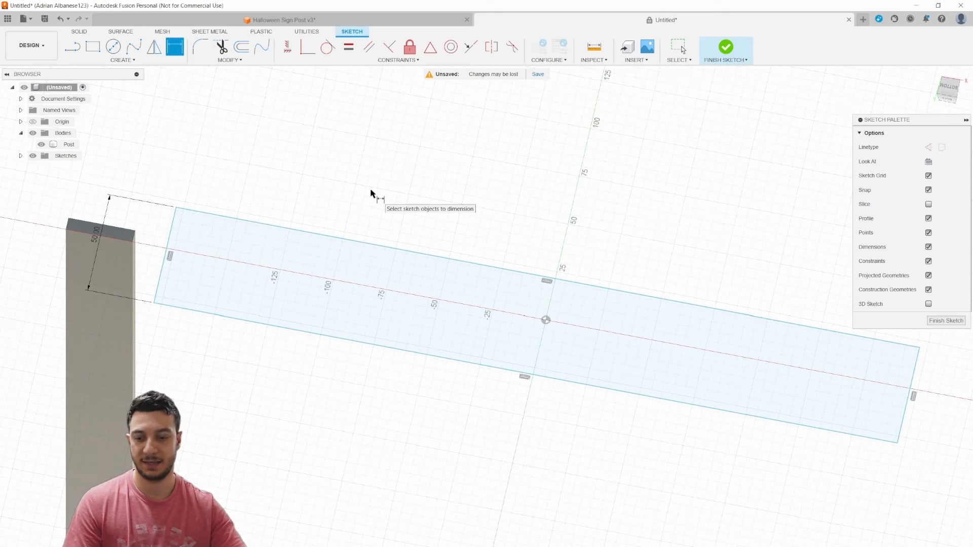
middle_drag(125, 221, 386, 261)
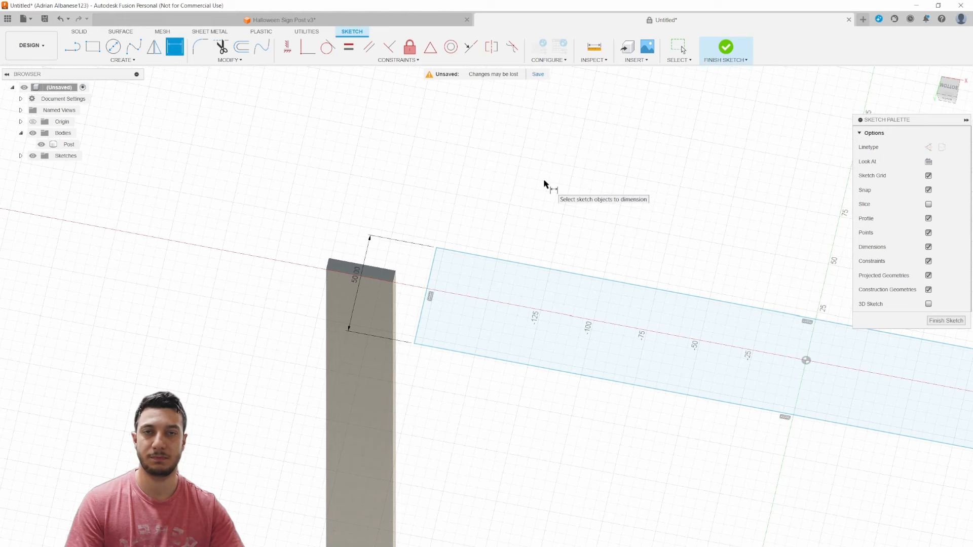
key(Escape)
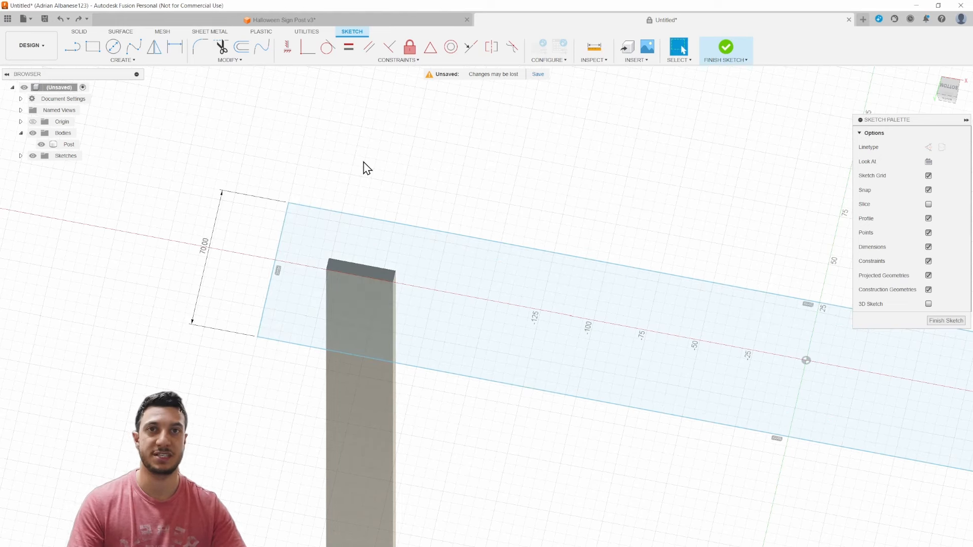
Dimension the distance from the long edge of the post's end face to the rectangle's nearest long edge and set it to 32 mm.
mouse_move(363, 167)
middle_down()
mouse_move(417, 133)
mouse_move(497, 152)
middle_up()
scroll(408, 267, down, 2)
scroll(408, 267, up, 5)
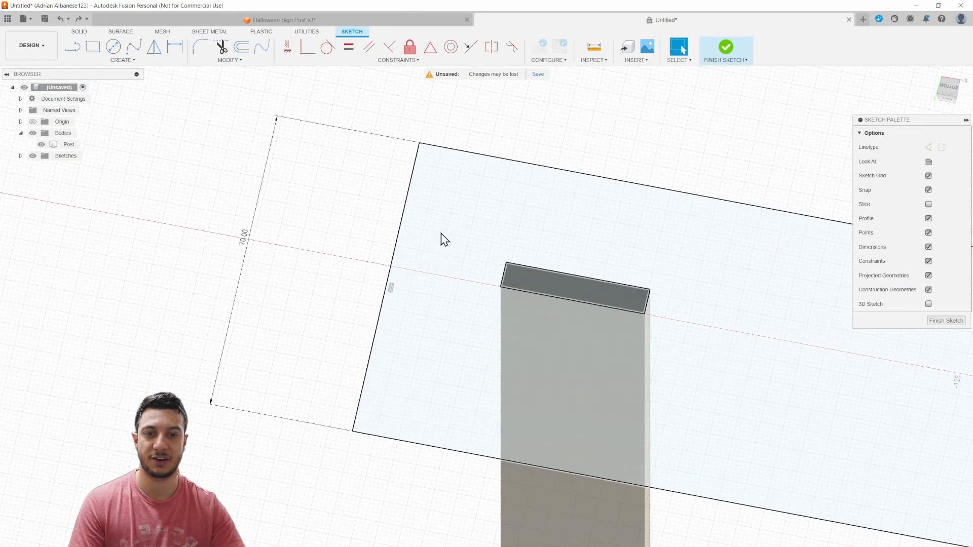
mouse_move(598, 140)
middle_down()
mouse_move(473, 156)
mouse_move(528, 146)
mouse_move(428, 310)
middle_up()
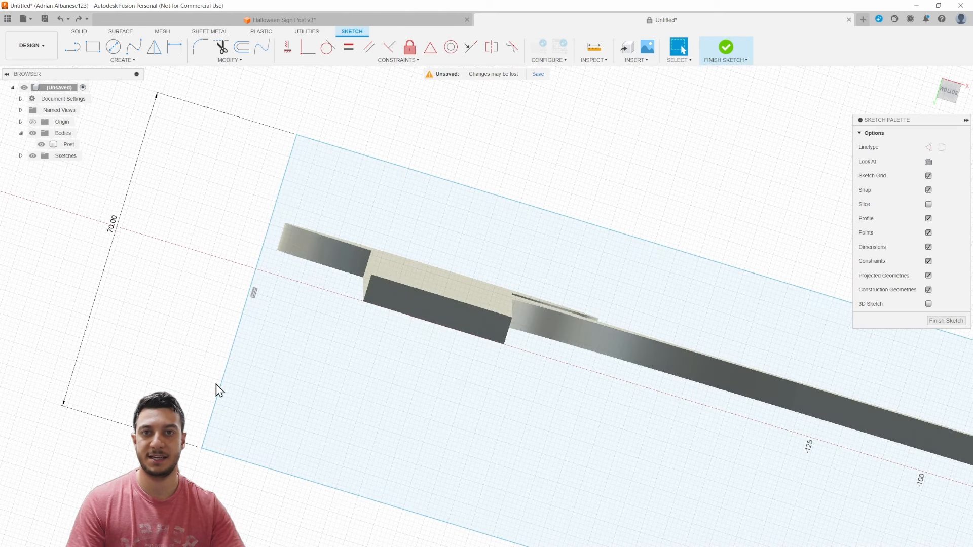
click(267, 264)
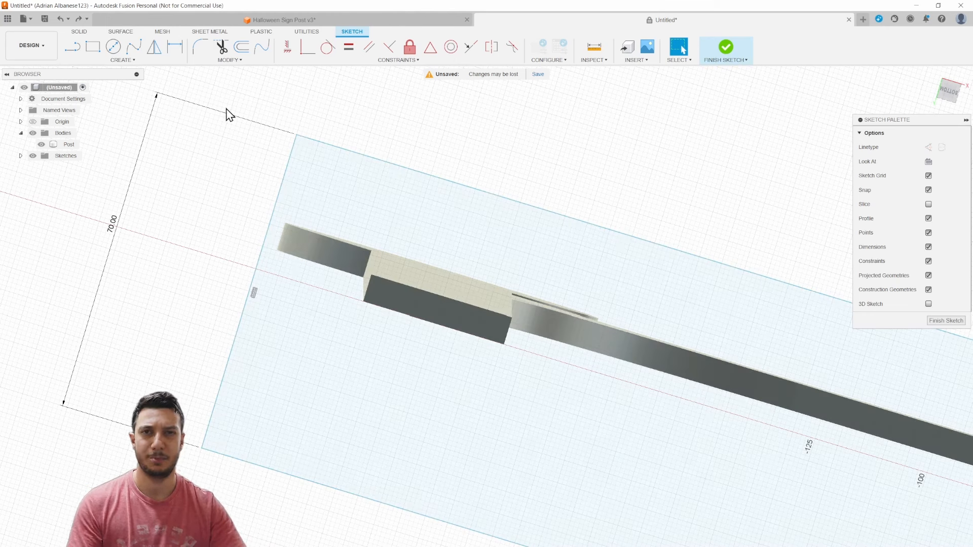
click(177, 51)
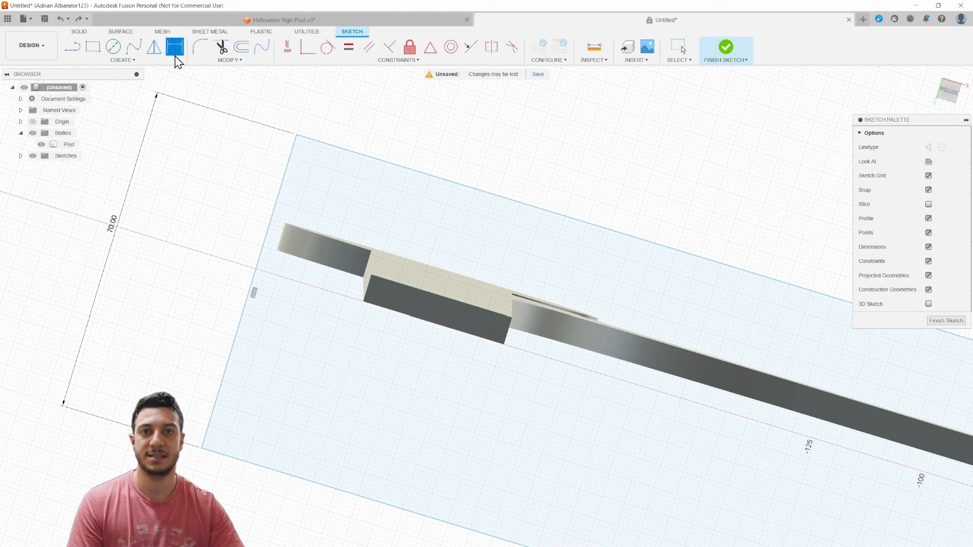
key(Escape)
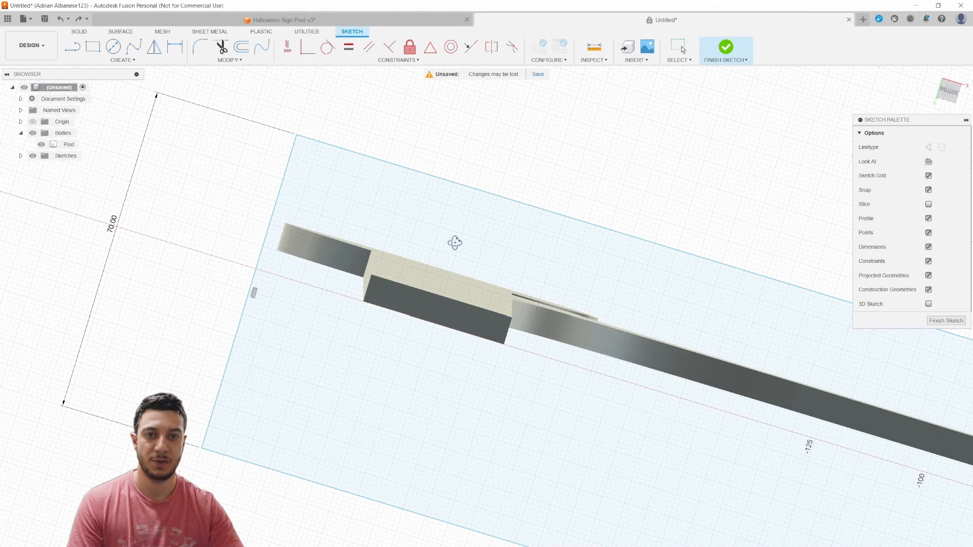
mouse_move(454, 241)
shift+middle_down()
mouse_move(454, 230)
mouse_move(413, 239)
shift+middle_up()
key(d)
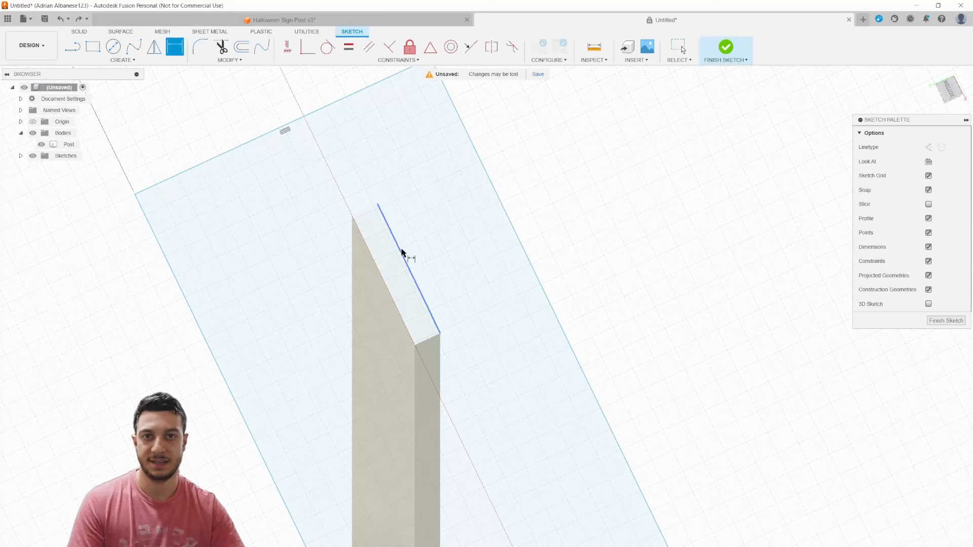
click(397, 243)
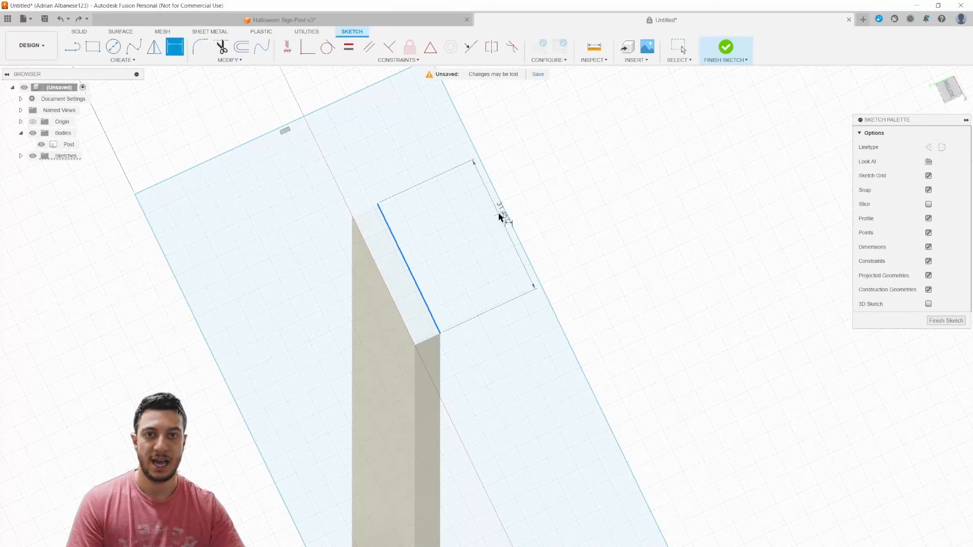
click(507, 214)
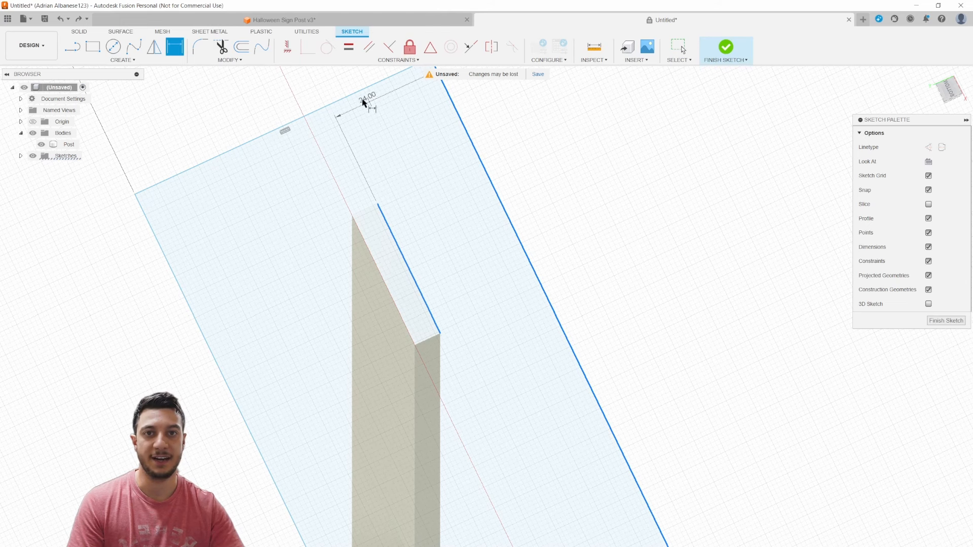
middle_drag(365, 102, 455, 261)
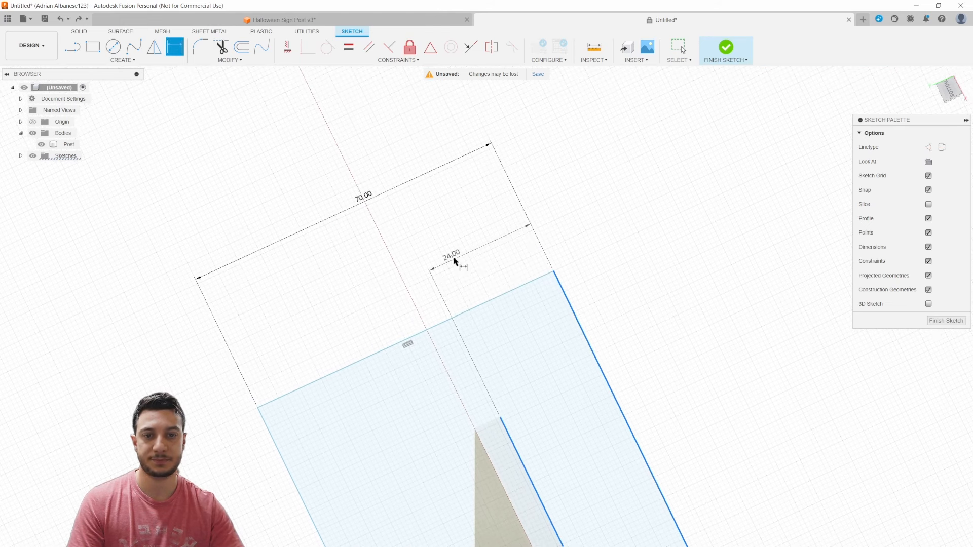
click(468, 231)
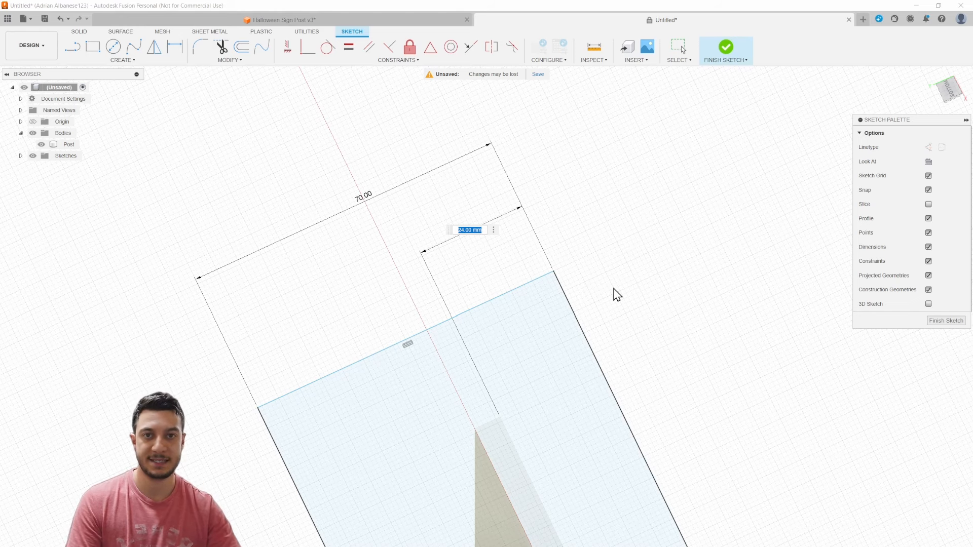
key(Return)
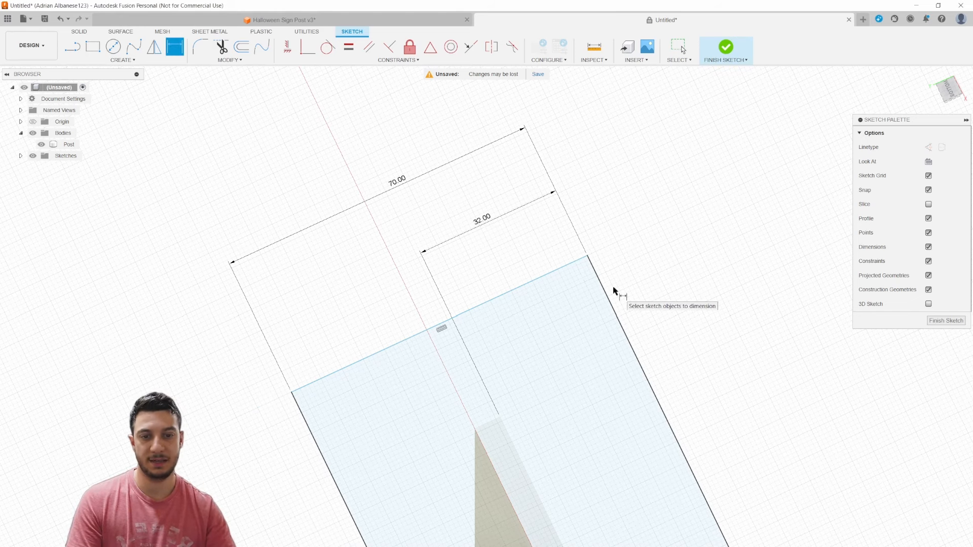
Dimension the distance from the rectangle's short edge beside the post to the near short edge of the post's end face as 50 mm.
scroll(598, 348, down, 3)
scroll(607, 395, down, 1)
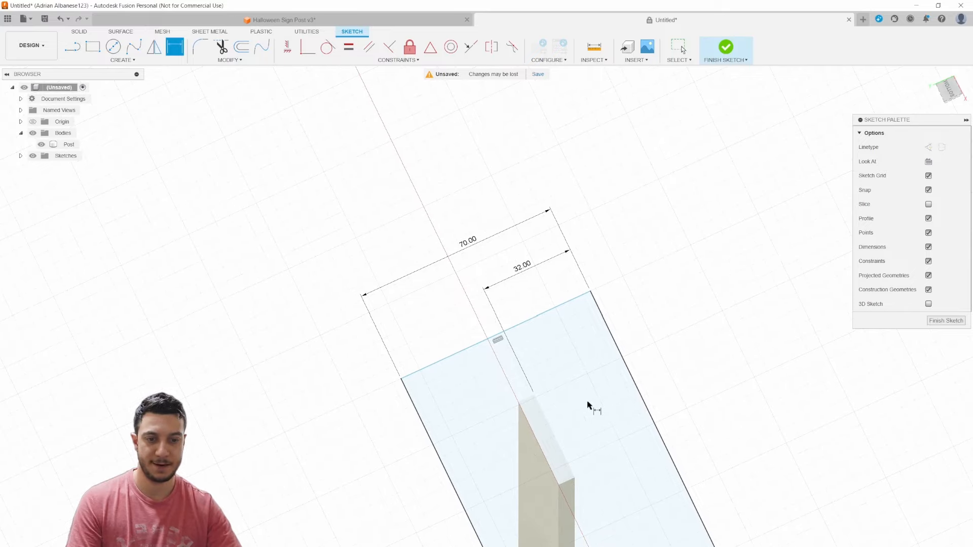
mouse_move(575, 417)
middle_down()
mouse_move(457, 277)
mouse_move(486, 316)
middle_up()
shift+middle_drag(344, 336, 404, 337)
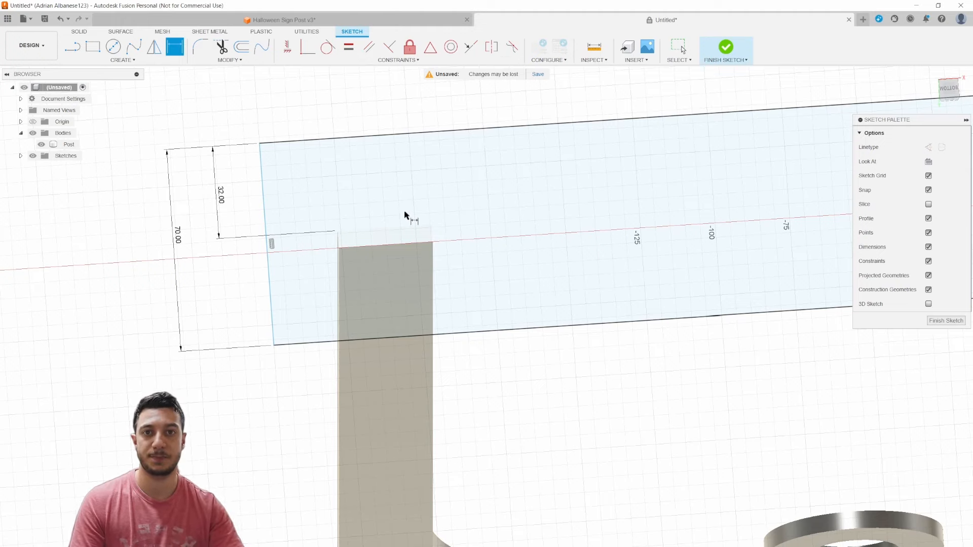
scroll(251, 281, down, 5)
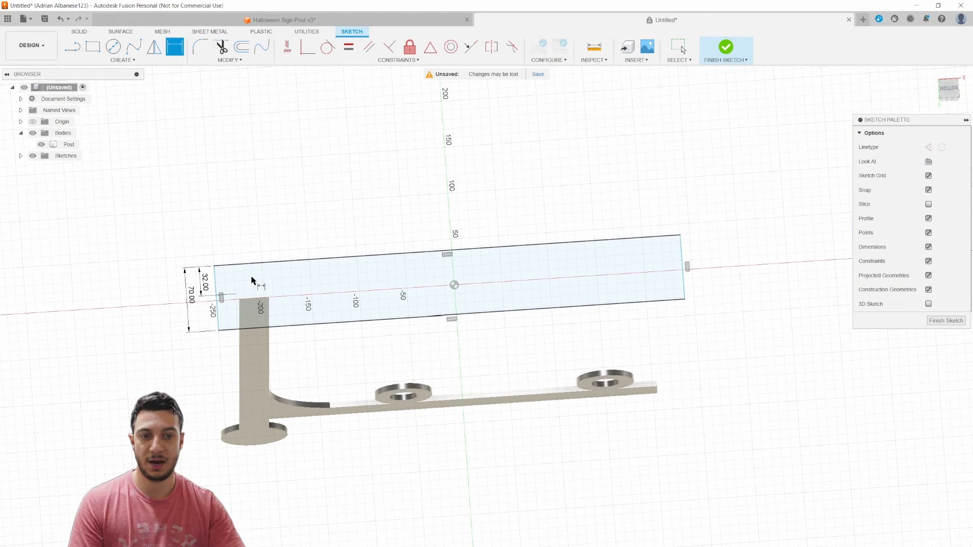
scroll(302, 258, up, 5)
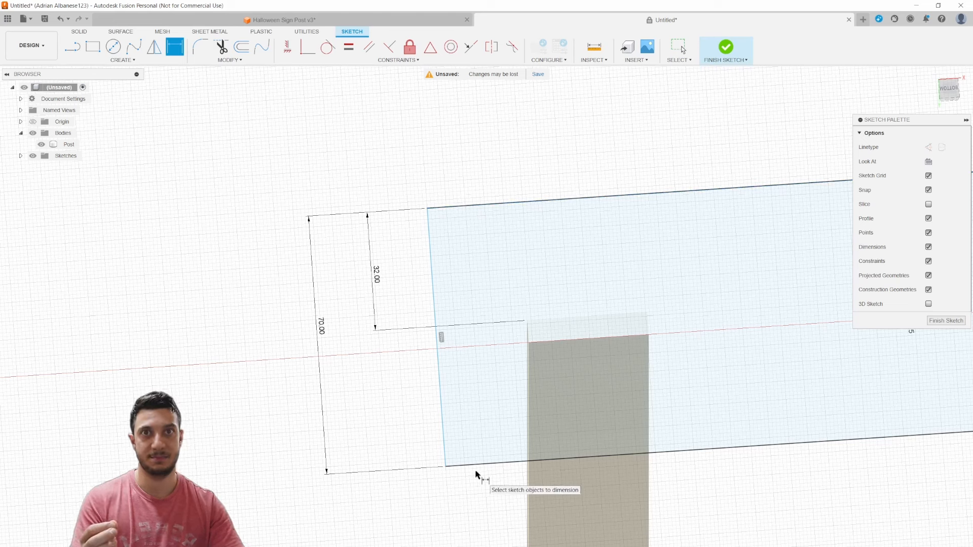
click(439, 354)
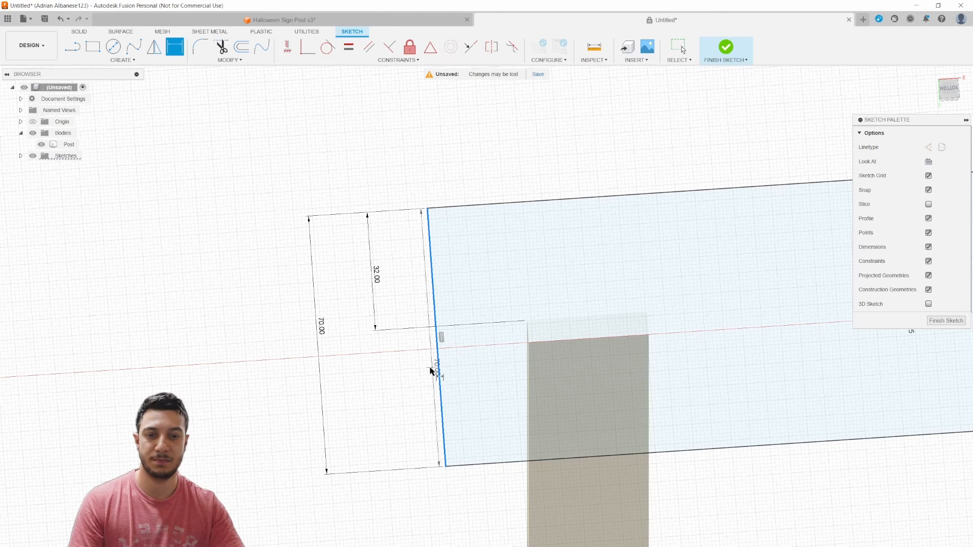
click(532, 336)
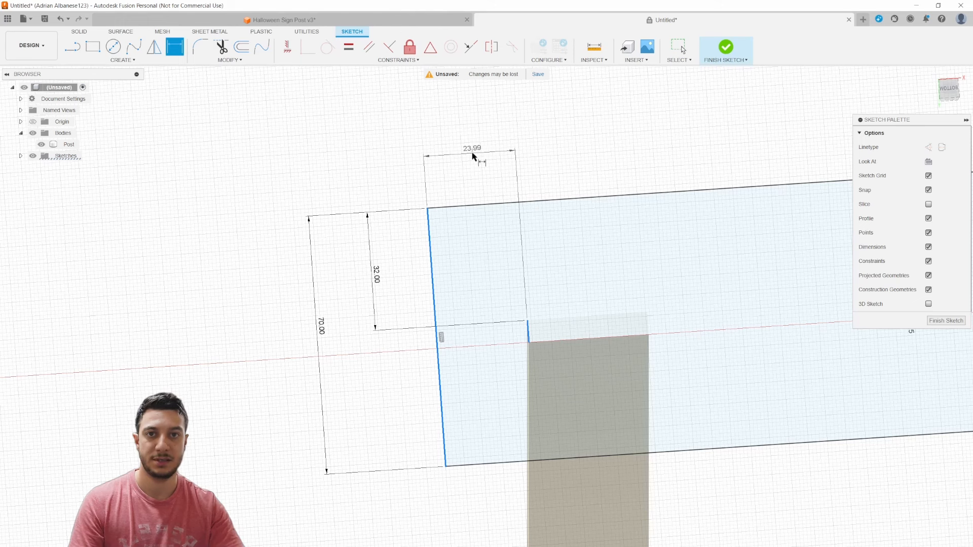
click(469, 154)
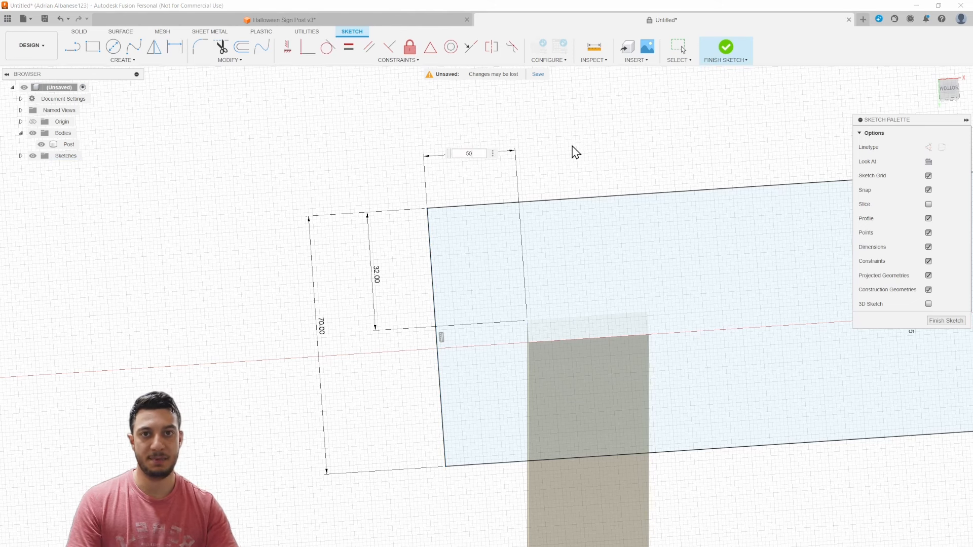
key(Return)
scroll(580, 288, up, 3)
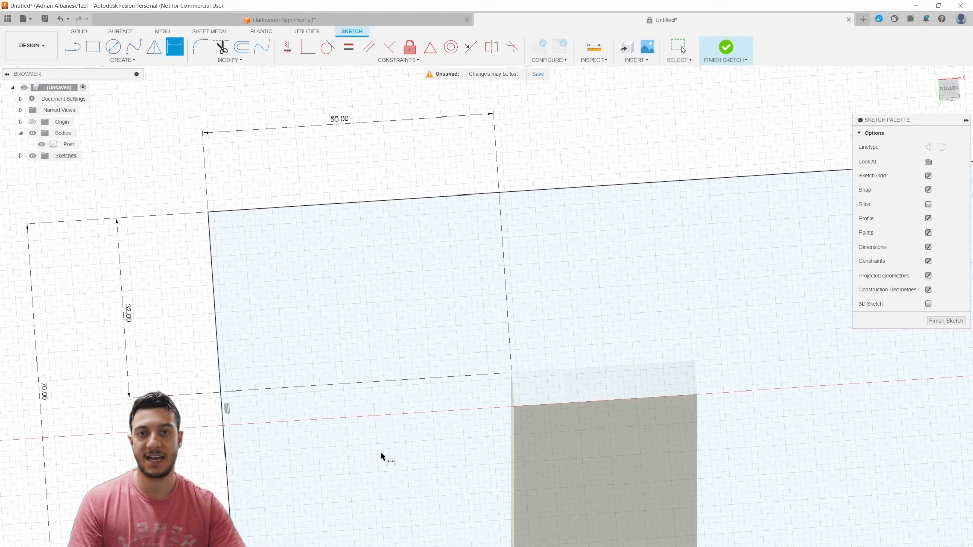
Dimension the rectangle's overall length between its two short edges and set it to 500 mm.
scroll(383, 453, down, 6)
middle_drag(680, 401, 468, 313)
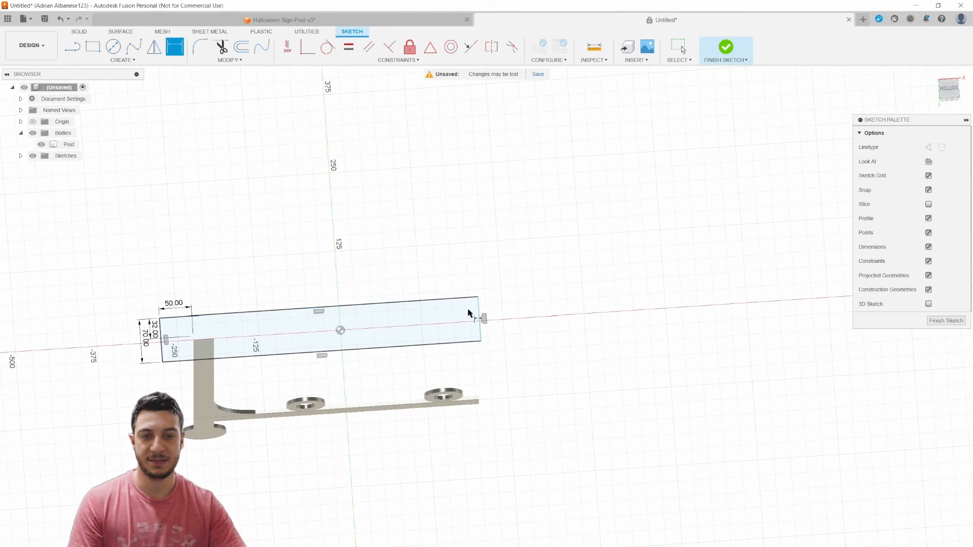
scroll(475, 314, up, 4)
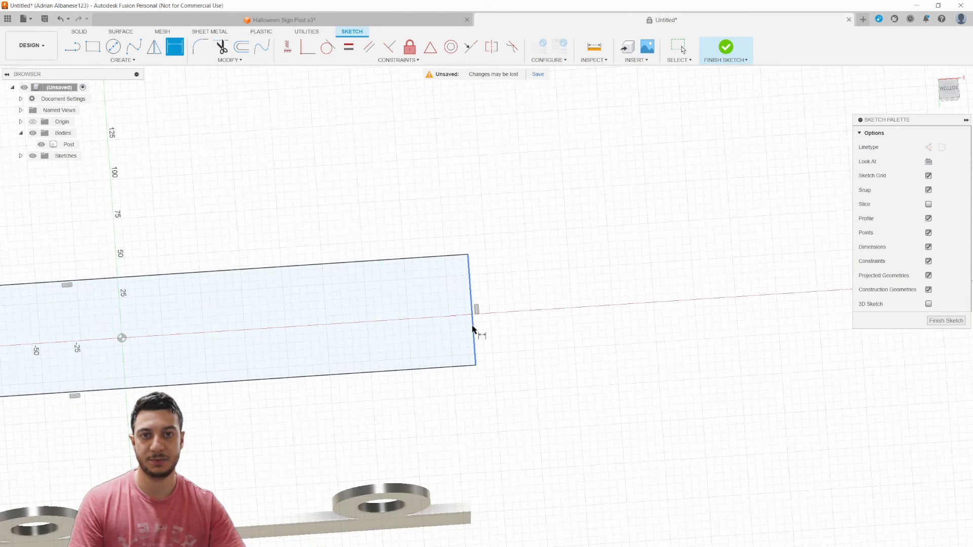
mouse_move(418, 408)
middle_down()
mouse_move(454, 391)
mouse_move(645, 391)
middle_up()
scroll(458, 434, down, 3)
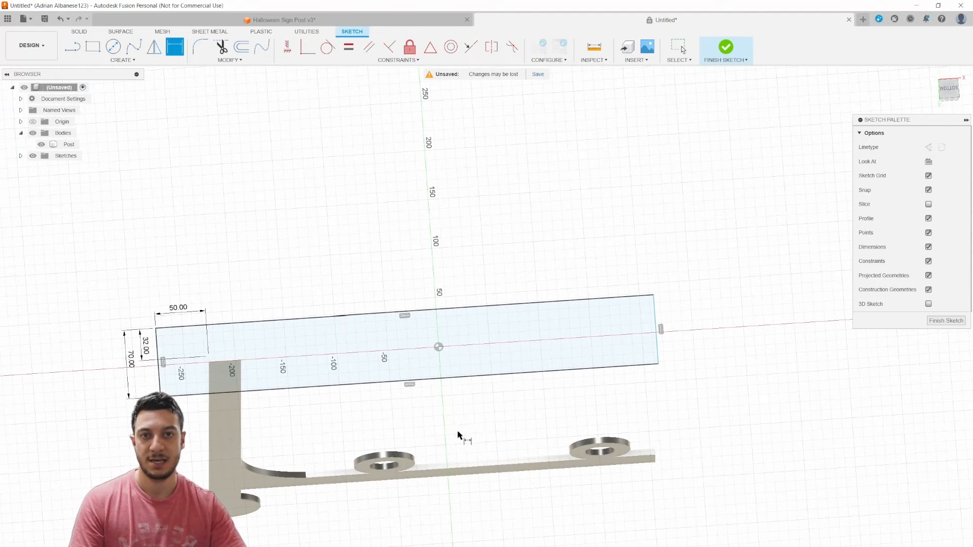
click(162, 384)
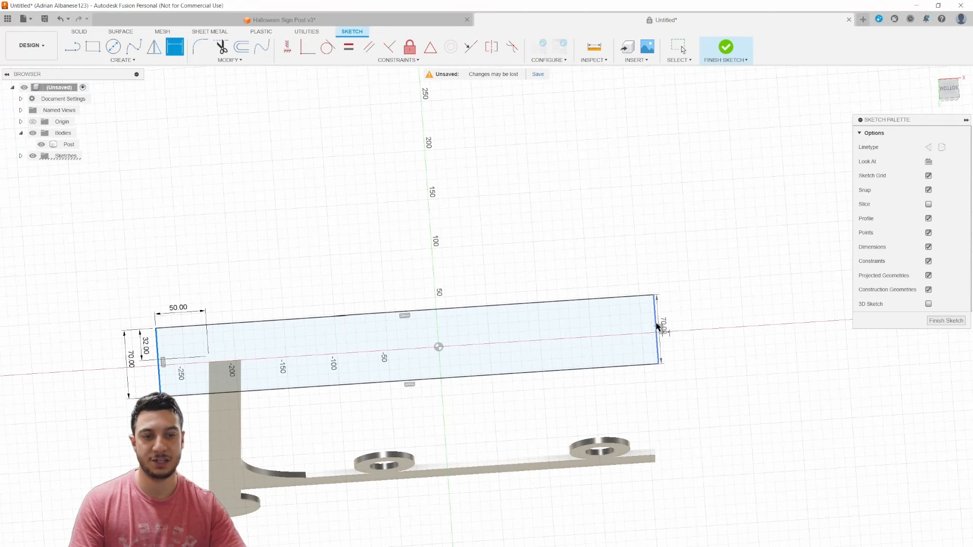
click(658, 327)
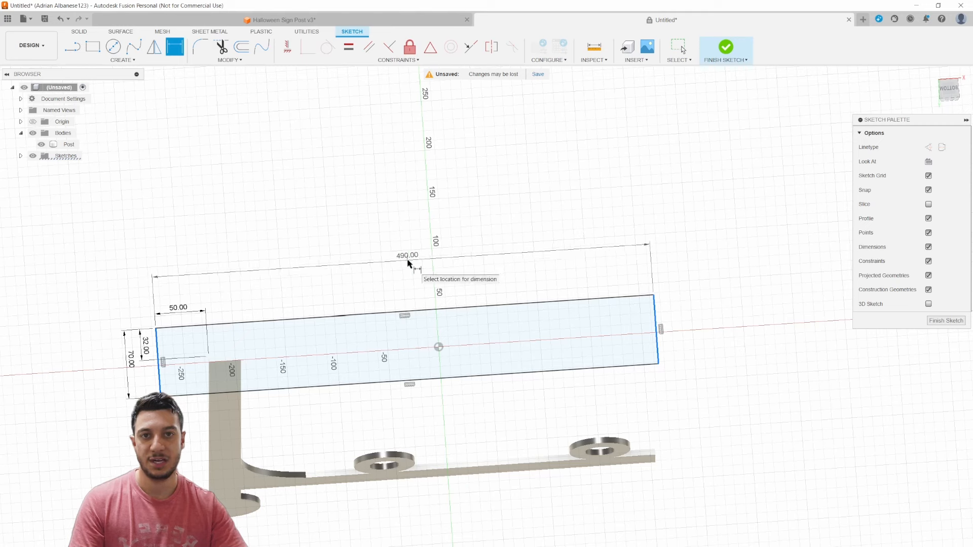
click(441, 258)
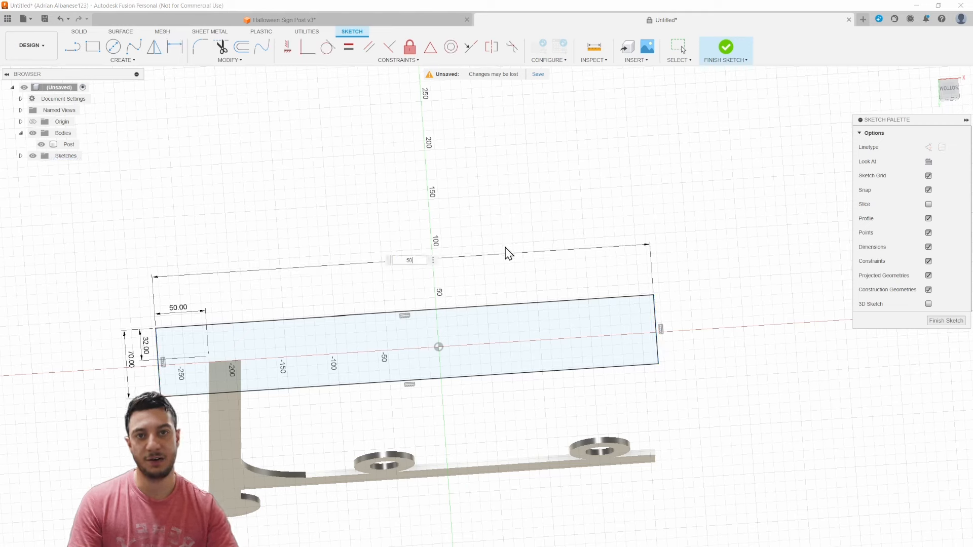
key(Return)
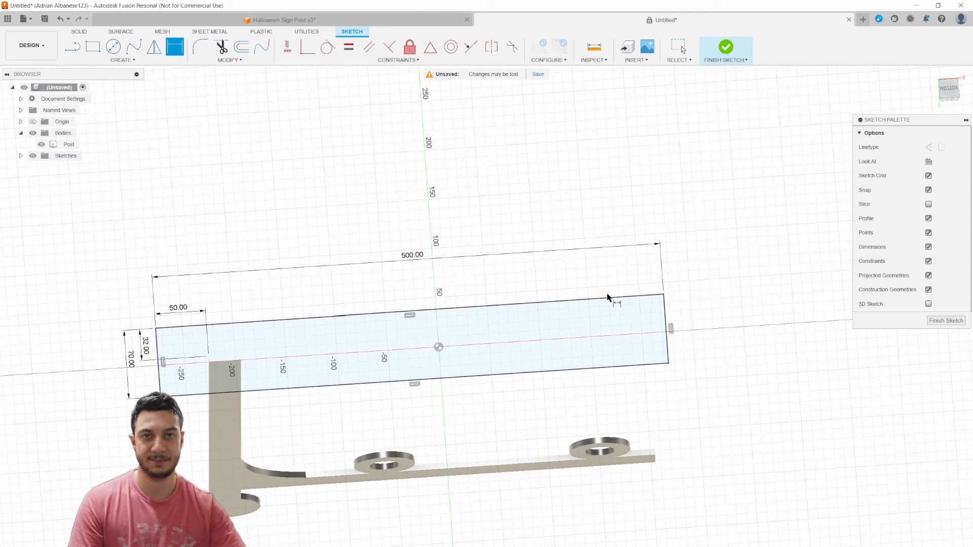
Finish the base rectangle sketch and return to solid modelling.
mouse_move(229, 353)
middle_down()
mouse_move(419, 248)
mouse_move(298, 257)
middle_up()
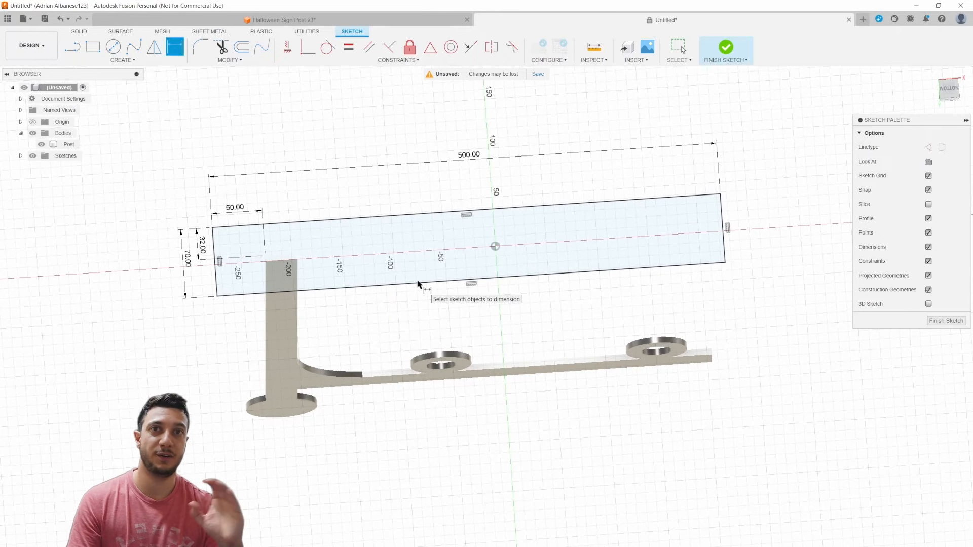
shift+middle_drag(332, 235, 309, 296)
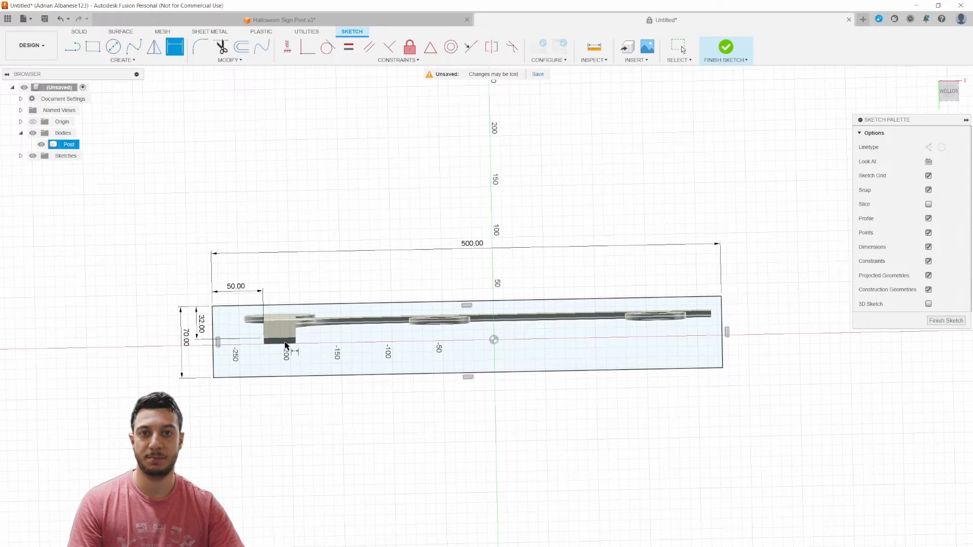
middle_drag(333, 363, 418, 310)
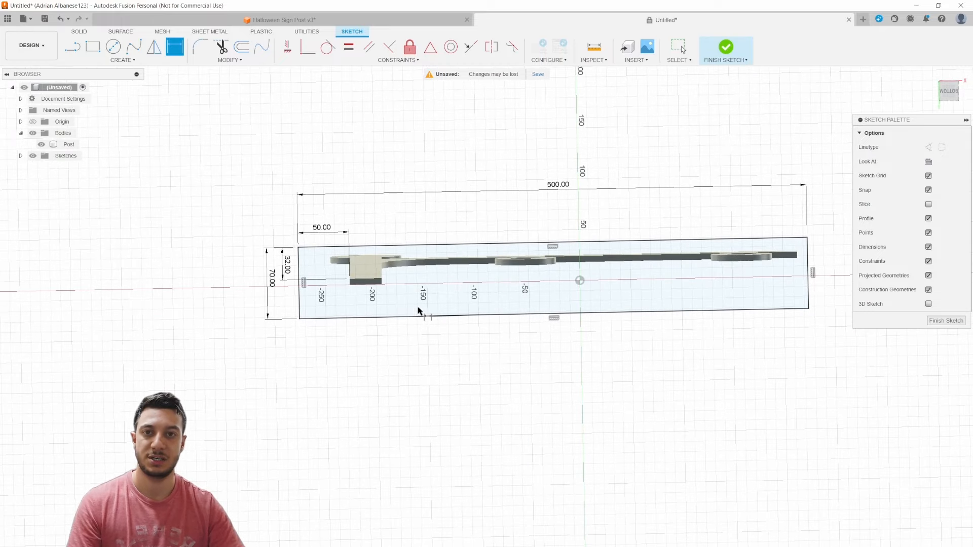
mouse_move(448, 388)
shift+middle_down()
mouse_move(450, 354)
mouse_move(451, 443)
mouse_move(445, 393)
shift+middle_up()
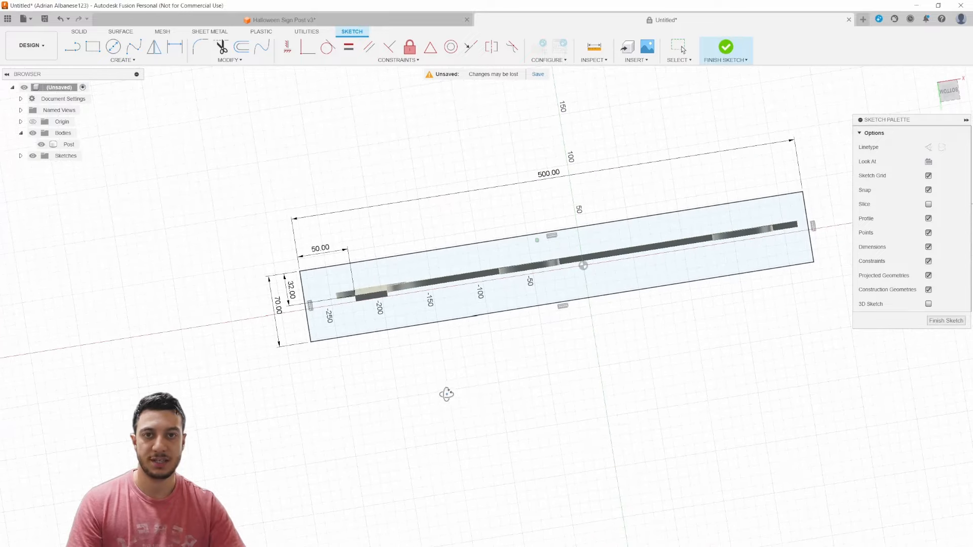
click(727, 50)
shift+middle_drag(345, 158, 358, 261)
middle_drag(466, 351, 467, 315)
middle_drag(506, 493, 384, 385)
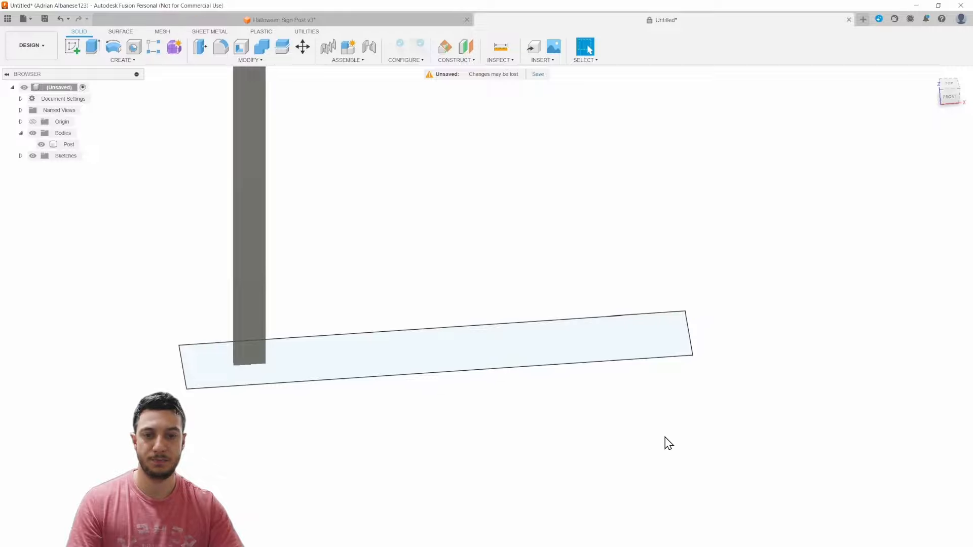
Extrude the base rectangle profile by -6 mm with the operation set to New Body, keeping it separate from the post.
scroll(648, 446, up, 1)
scroll(624, 443, down, 4)
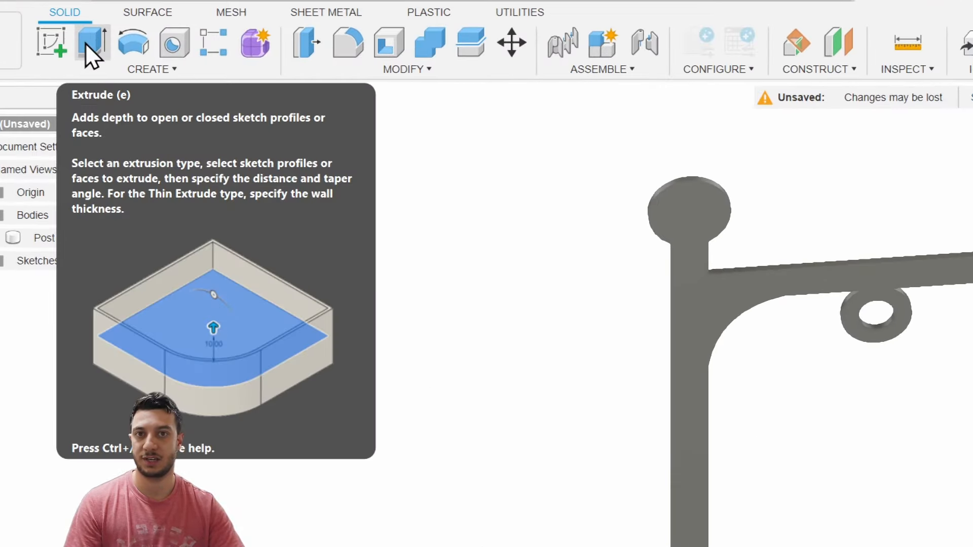
click(91, 48)
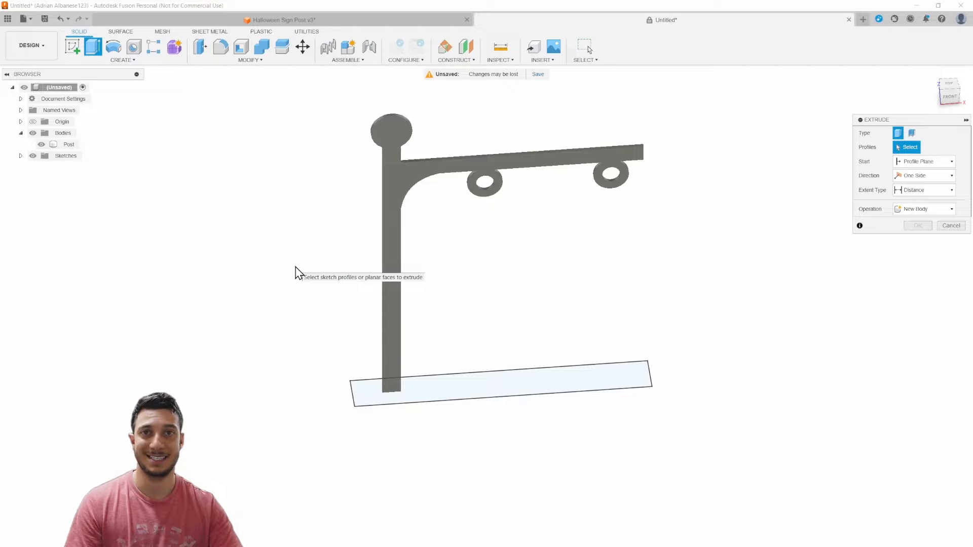
scroll(459, 446, up, 3)
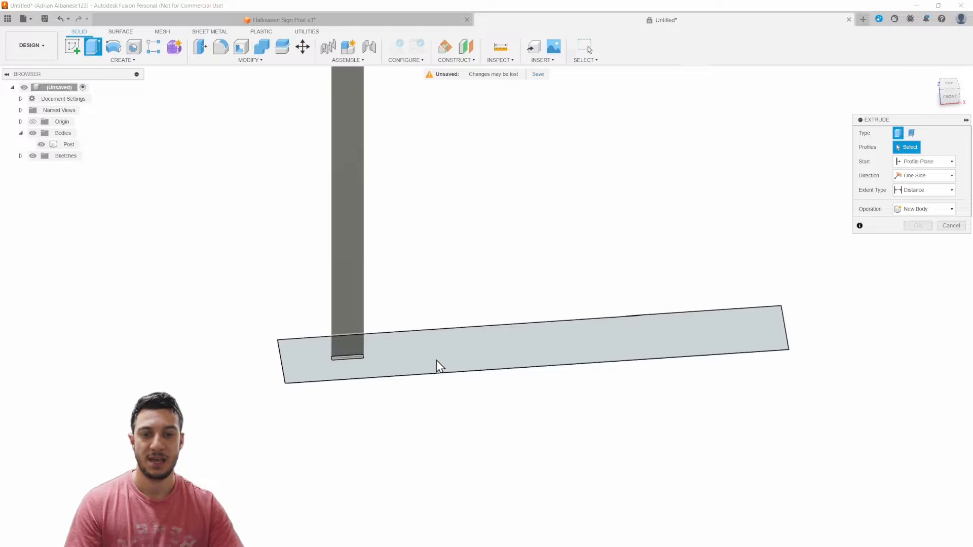
click(463, 353)
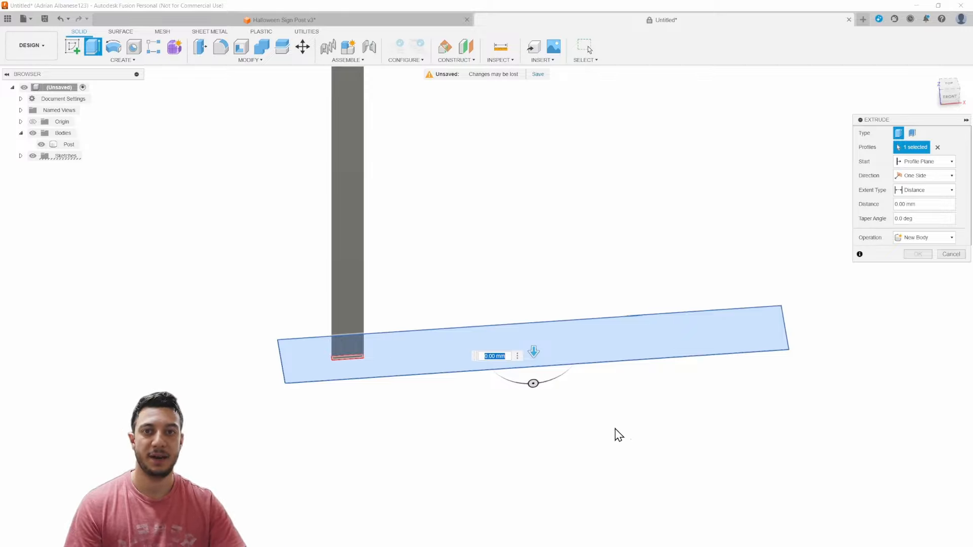
shift+middle_drag(593, 428, 560, 387)
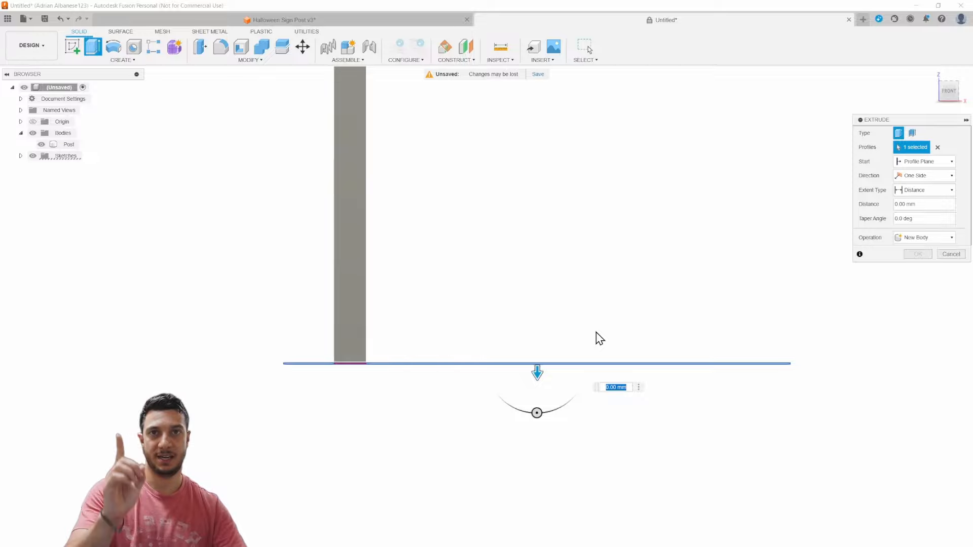
shift+middle_drag(384, 409, 360, 358)
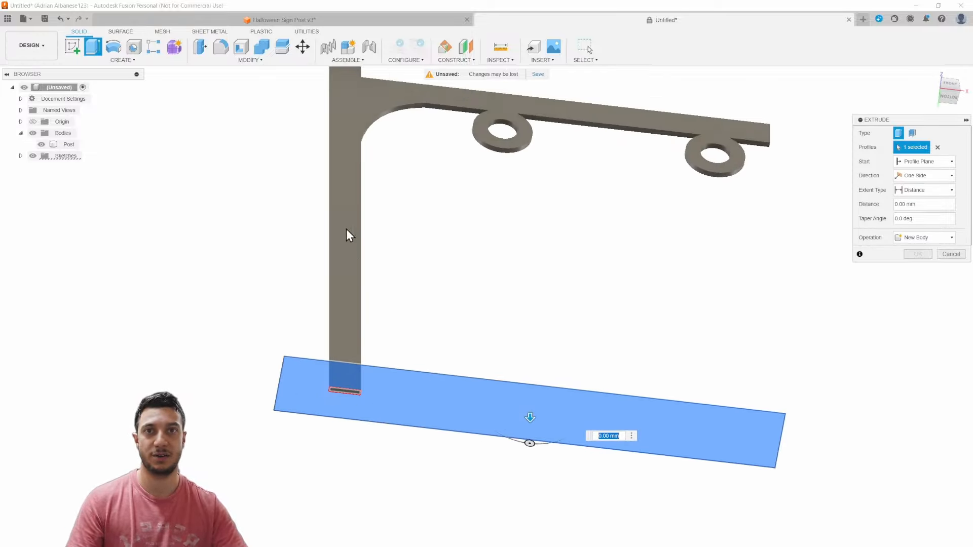
shift+middle_drag(455, 287, 451, 345)
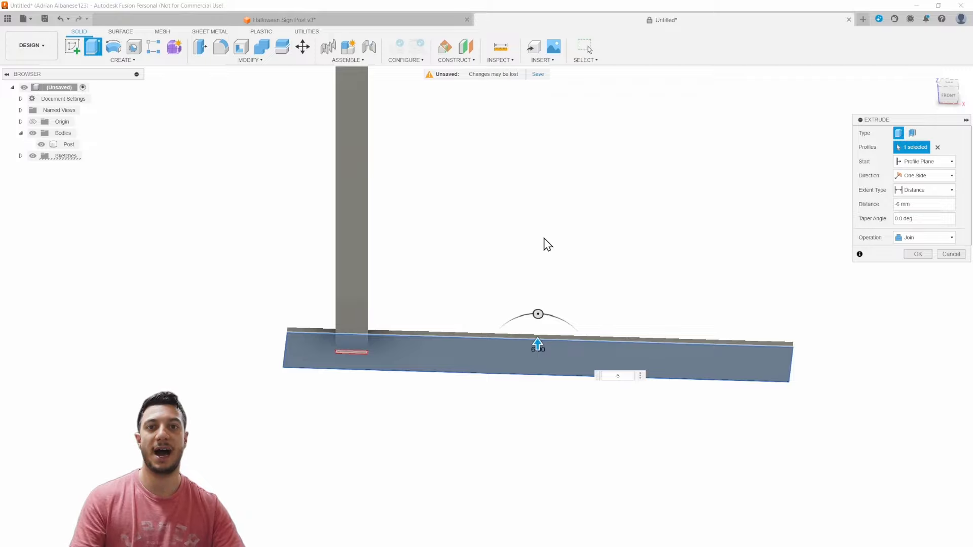
shift+middle_drag(537, 208, 518, 296)
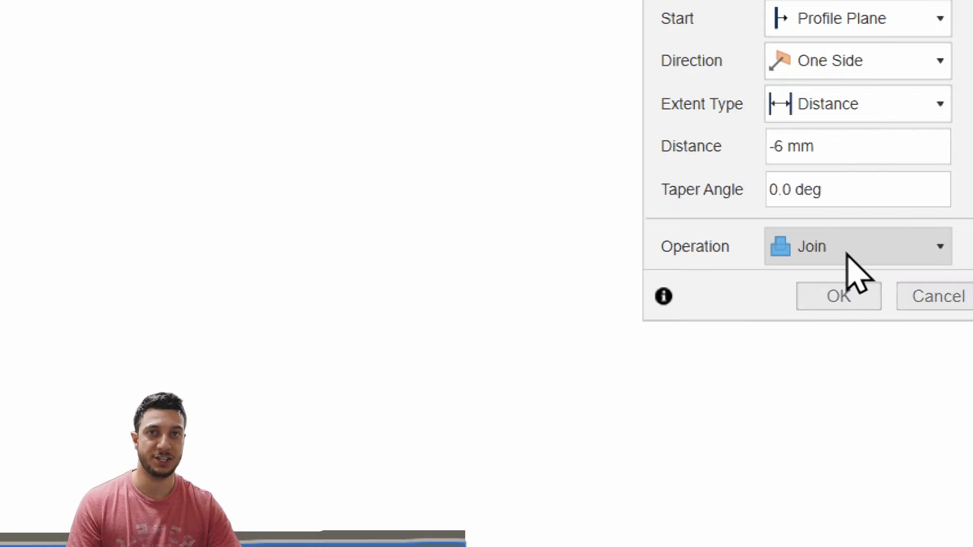
click(842, 245)
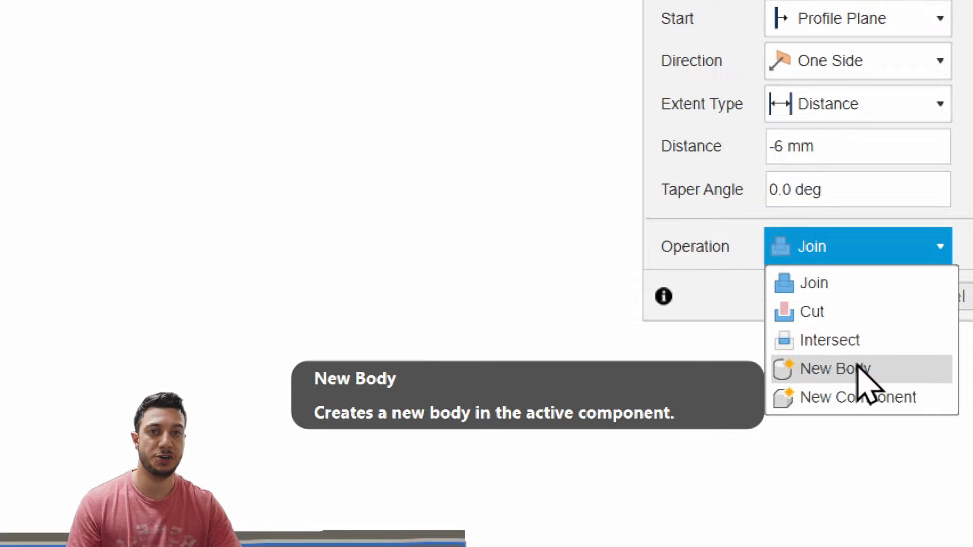
click(873, 366)
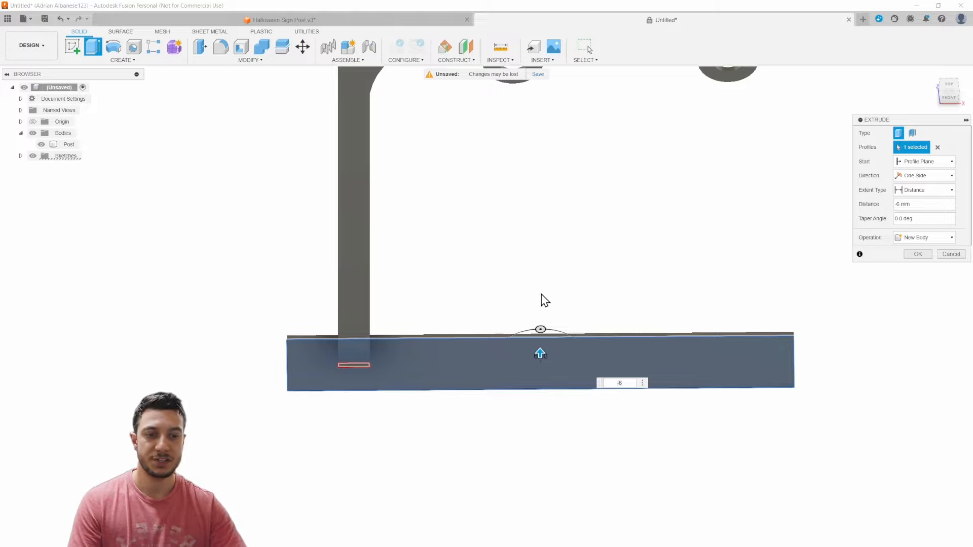
key(Return)
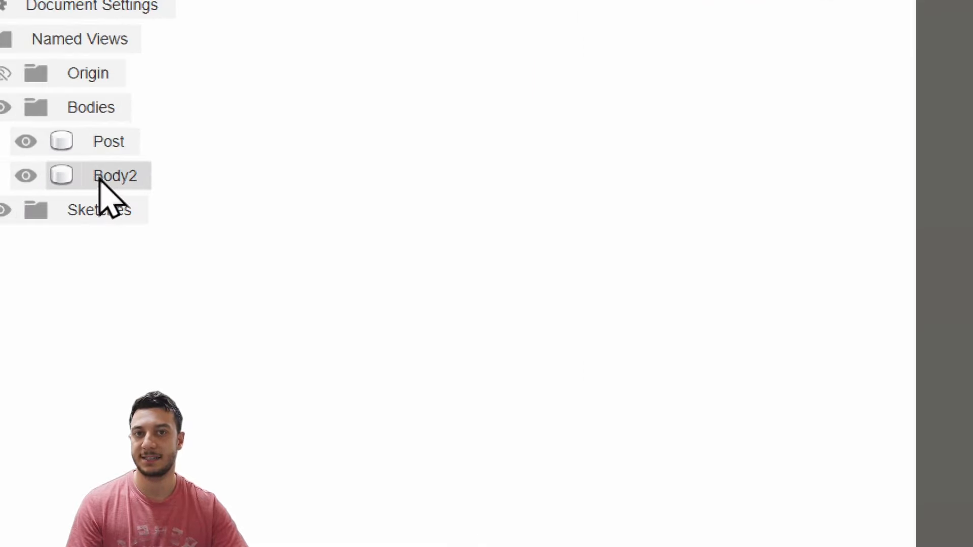
Rename the newly extruded rectangular body as Base.
click(115, 178)
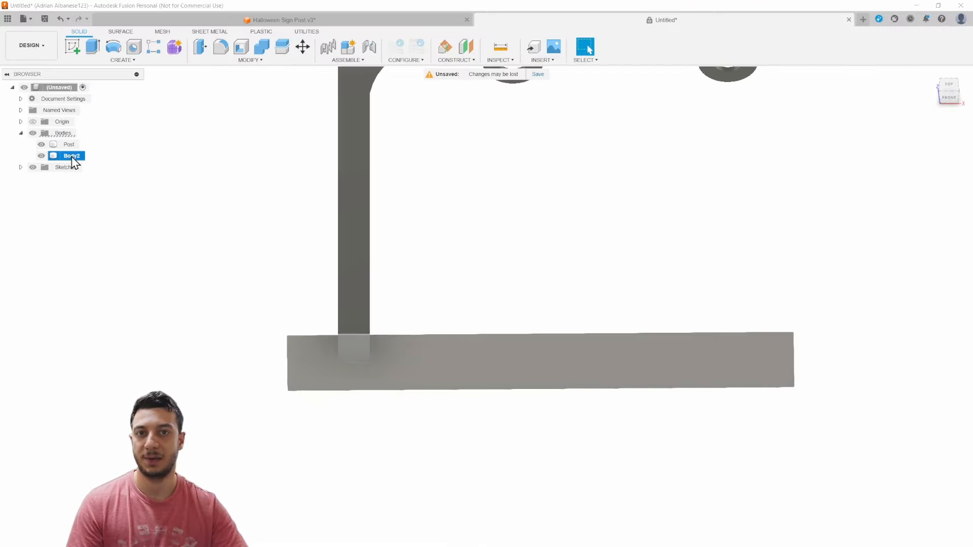
right_click(72, 160)
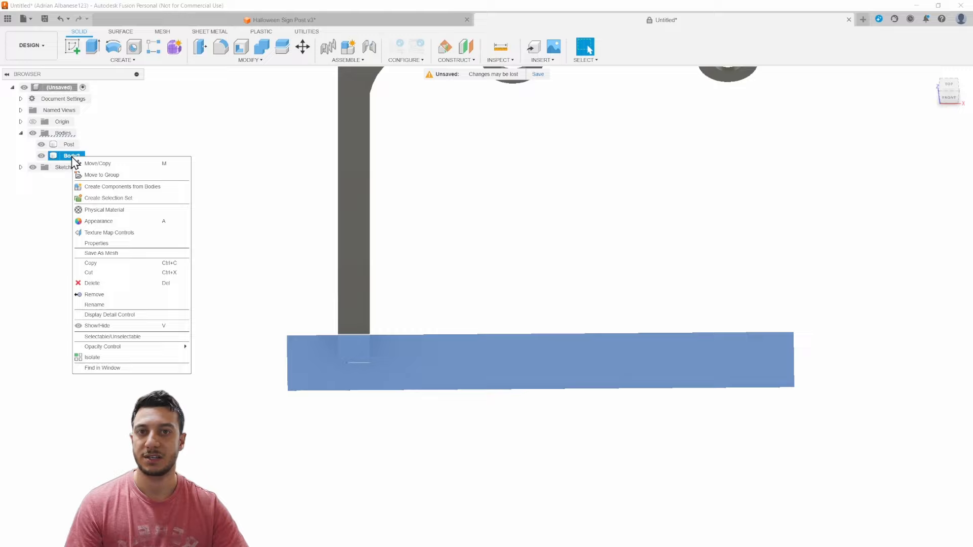
click(108, 305)
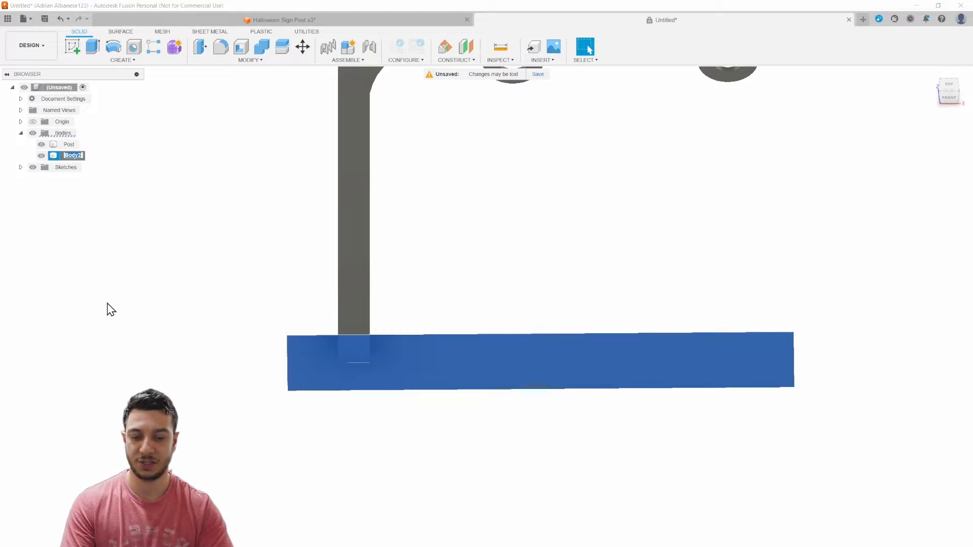
text(Base)
key(Return)
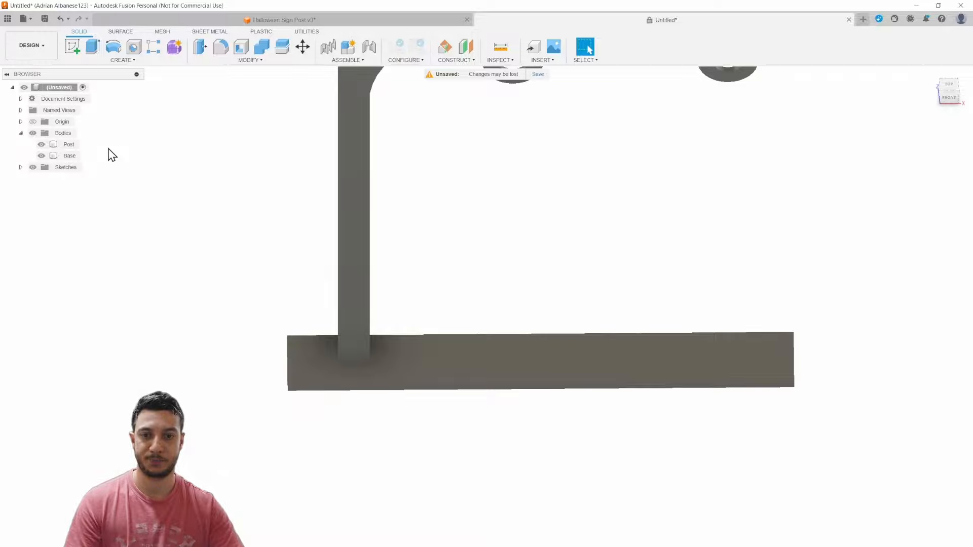
middle_drag(394, 227, 344, 357)
scroll(531, 319, down, 3)
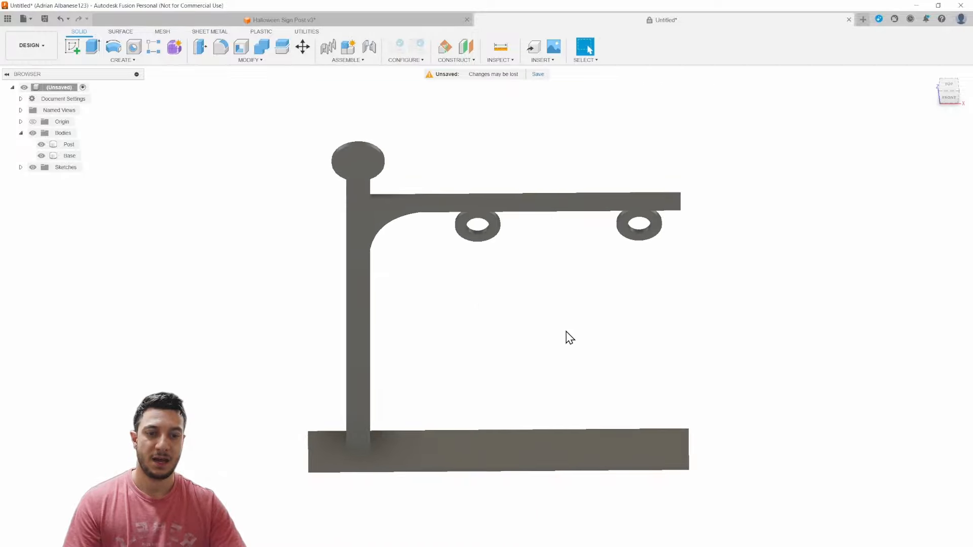
shift+middle_drag(570, 338, 556, 317)
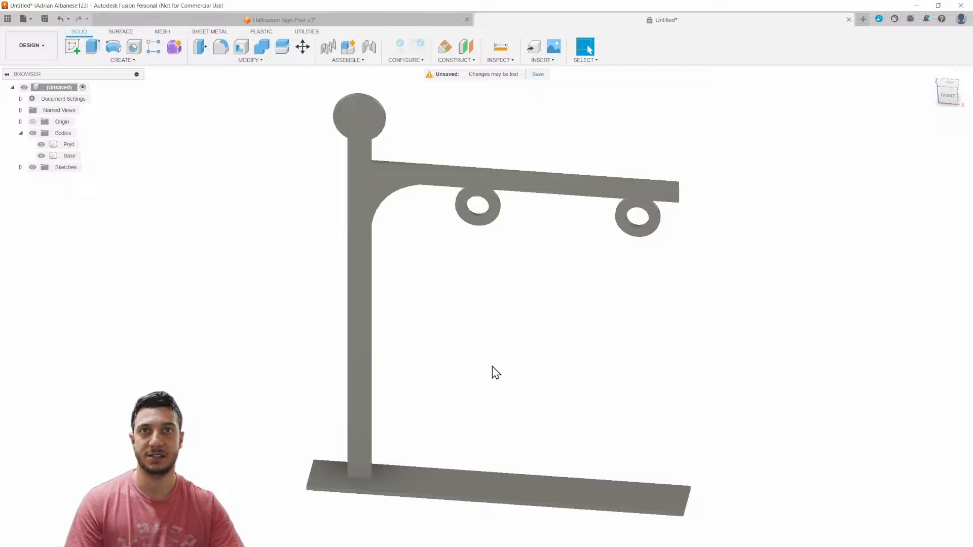
mouse_move(590, 403)
shift+middle_down()
mouse_move(549, 388)
mouse_move(523, 401)
mouse_move(582, 382)
mouse_move(582, 412)
shift+middle_up()
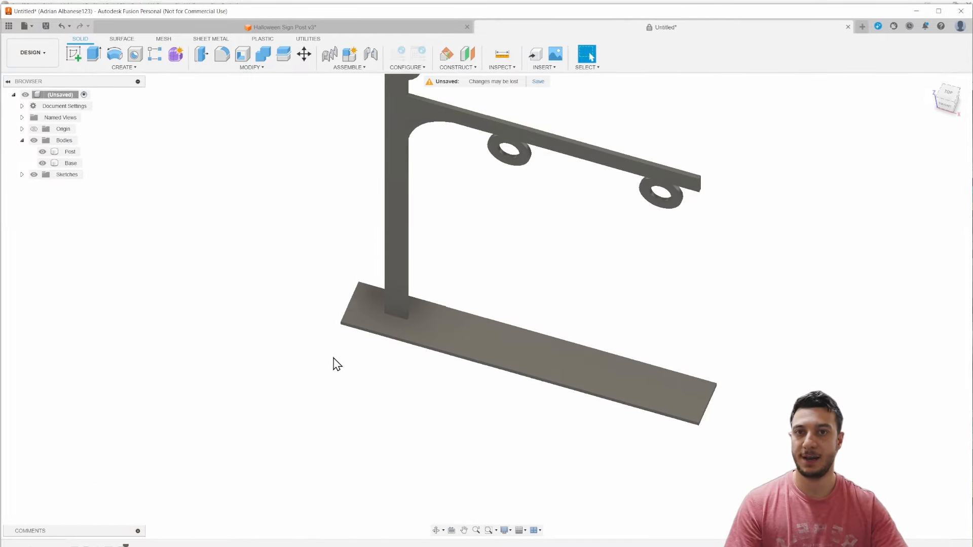
drag(310, 546, 310, 518)
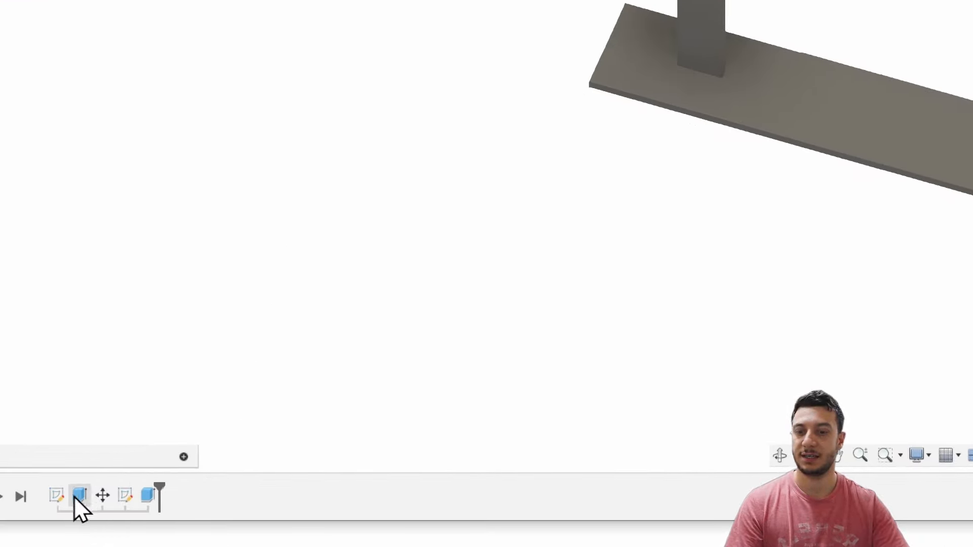
Open the base rectangle's sketch for editing from the design history.
click(127, 497)
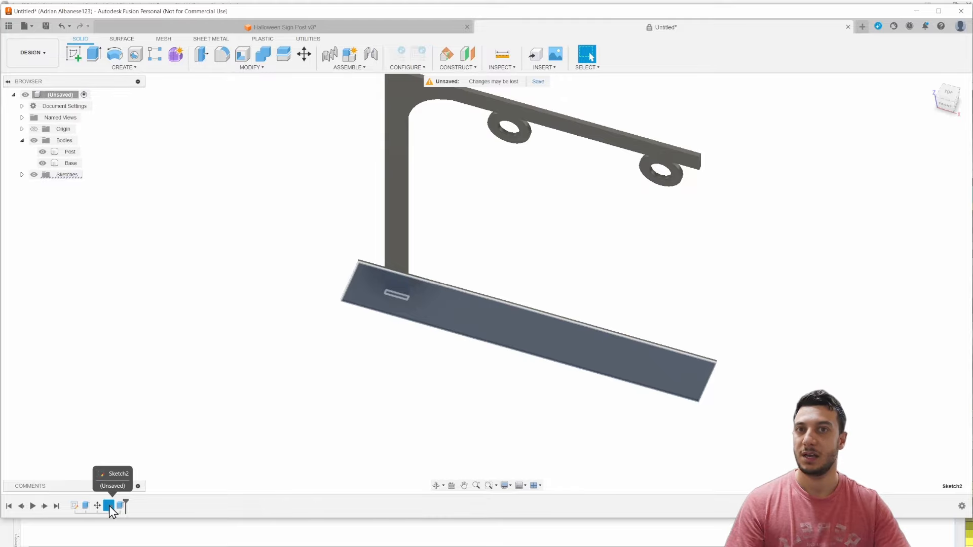
double_click(126, 497)
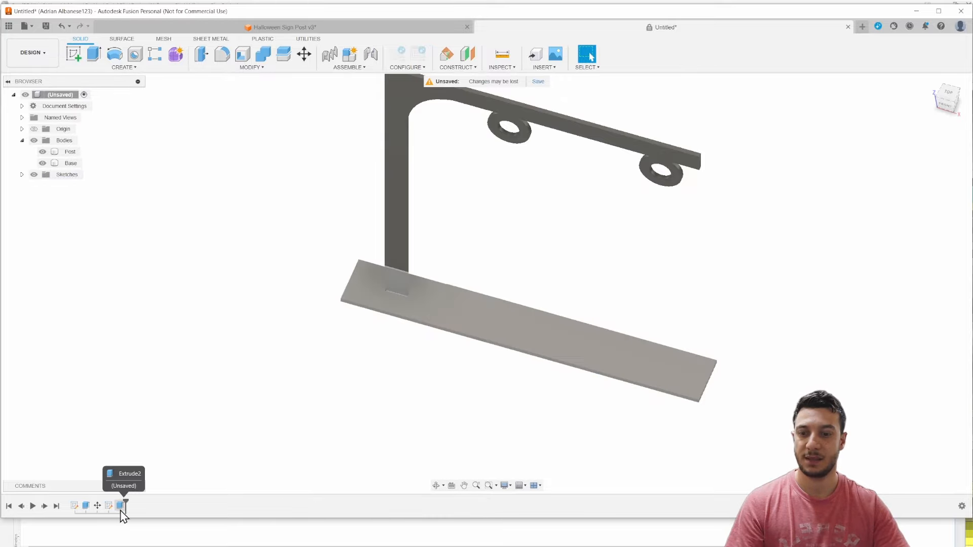
double_click(110, 505)
middle_drag(354, 217, 378, 411)
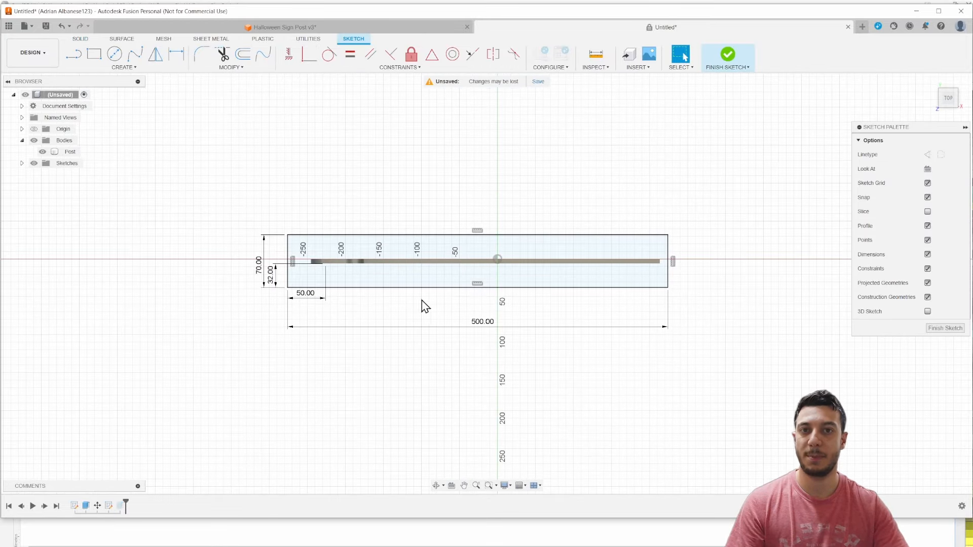
scroll(332, 262, down, 1)
scroll(273, 262, up, 5)
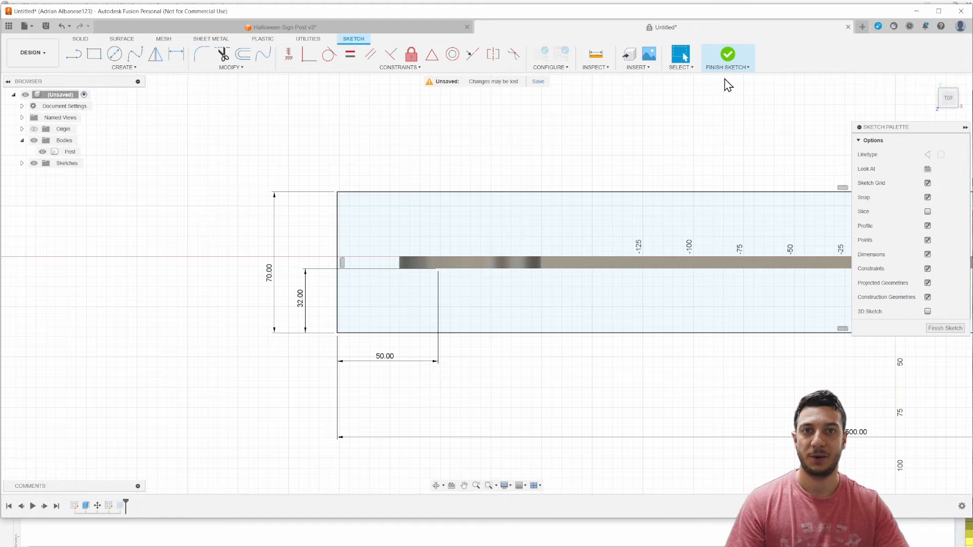
click(727, 56)
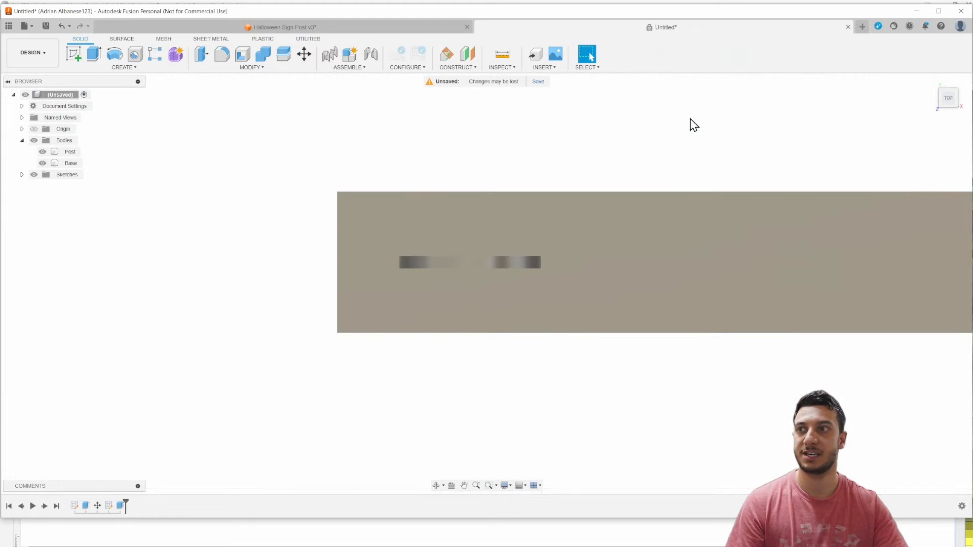
key(ctrl+z)
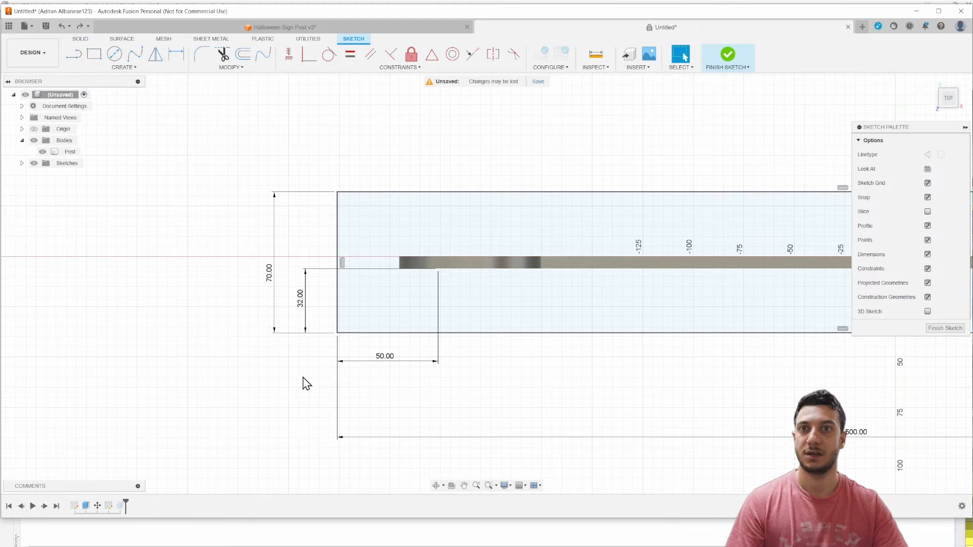
Set the base rectangle's width to 140 mm and its long edge's offset from the post to 64 mm, and finish the sketch.
double_click(270, 280)
text(140)
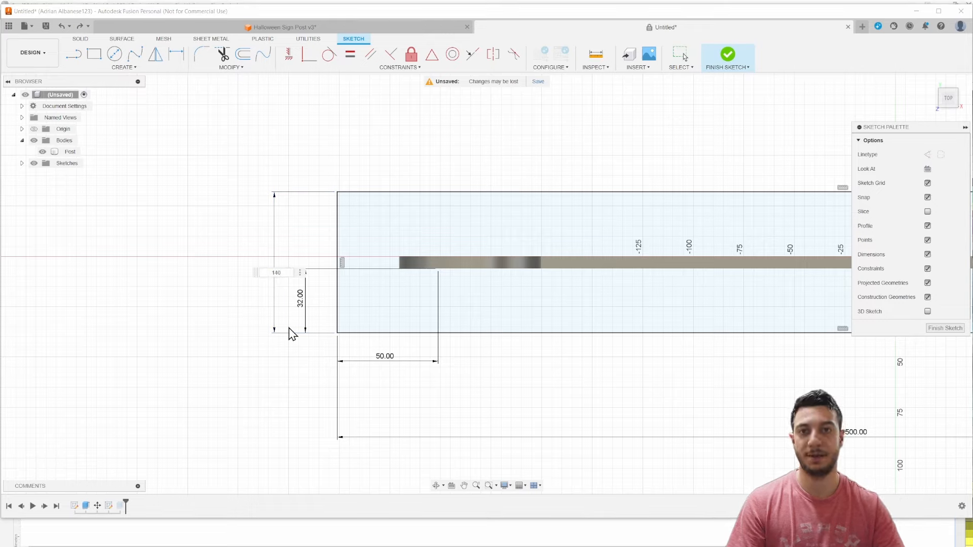
key(Return)
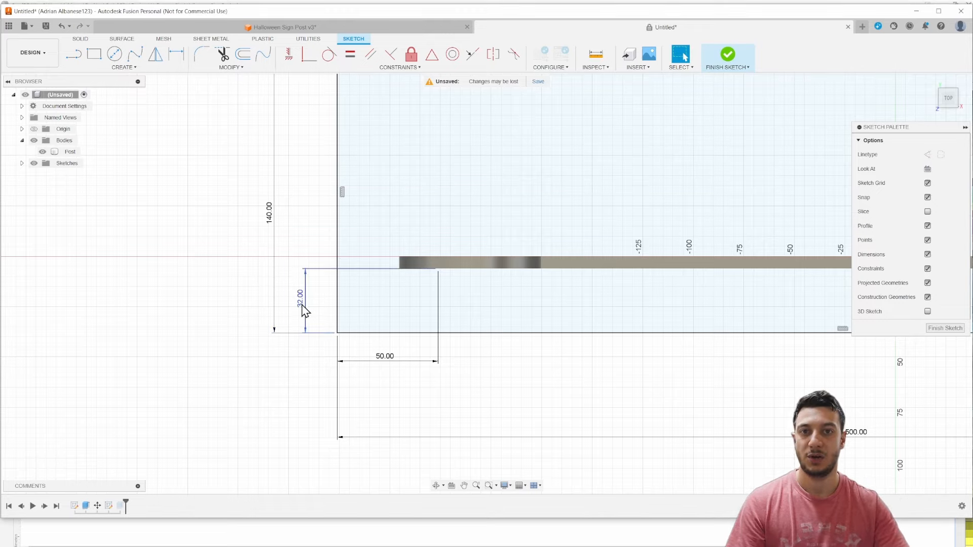
double_click(303, 307)
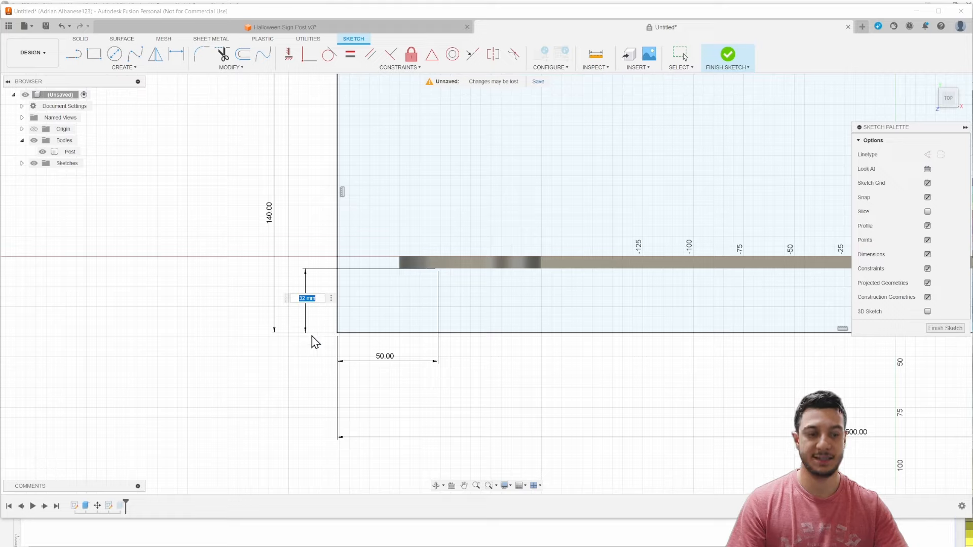
text(64)
key(Return)
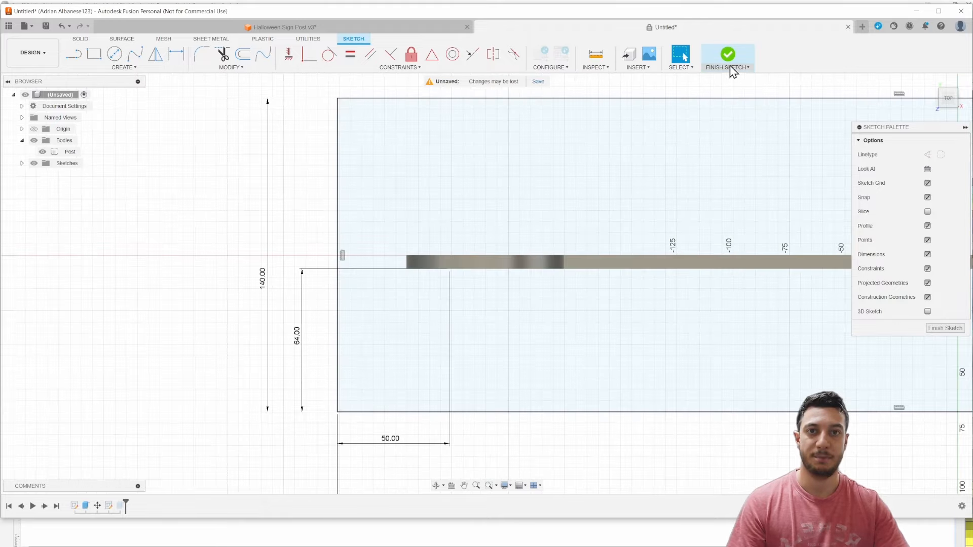
click(729, 61)
scroll(269, 355, down, 4)
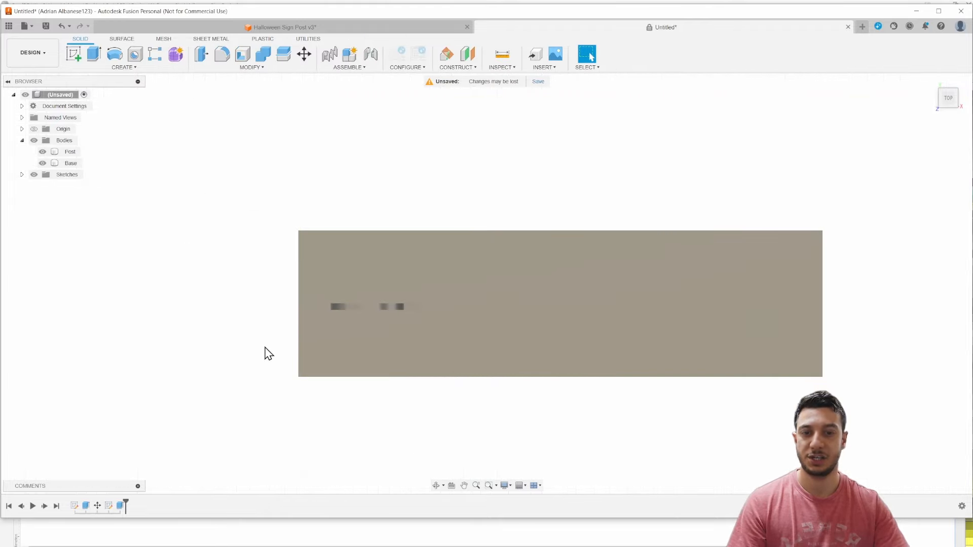
shift+middle_drag(260, 360, 227, 273)
middle_drag(271, 423, 258, 391)
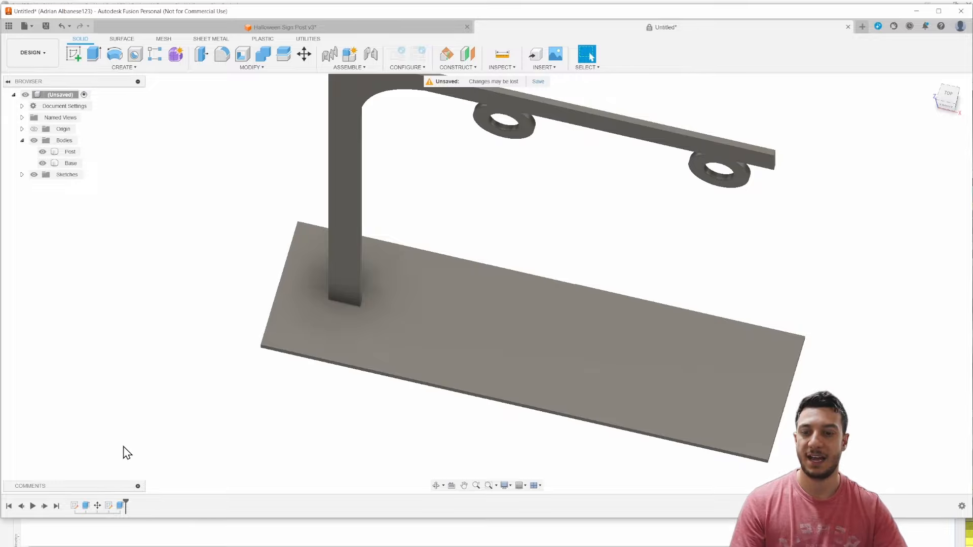
Reopen the base sketch, set the rectangle's width to 70 mm and the long edge's offset from the post to 32 mm, and finish the sketch.
double_click(108, 505)
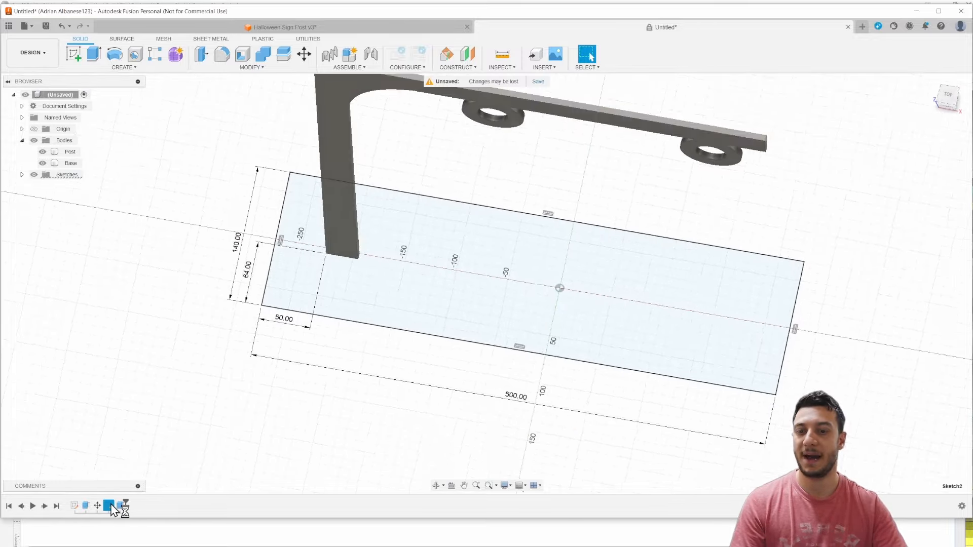
middle_drag(226, 267, 315, 390)
double_click(297, 277)
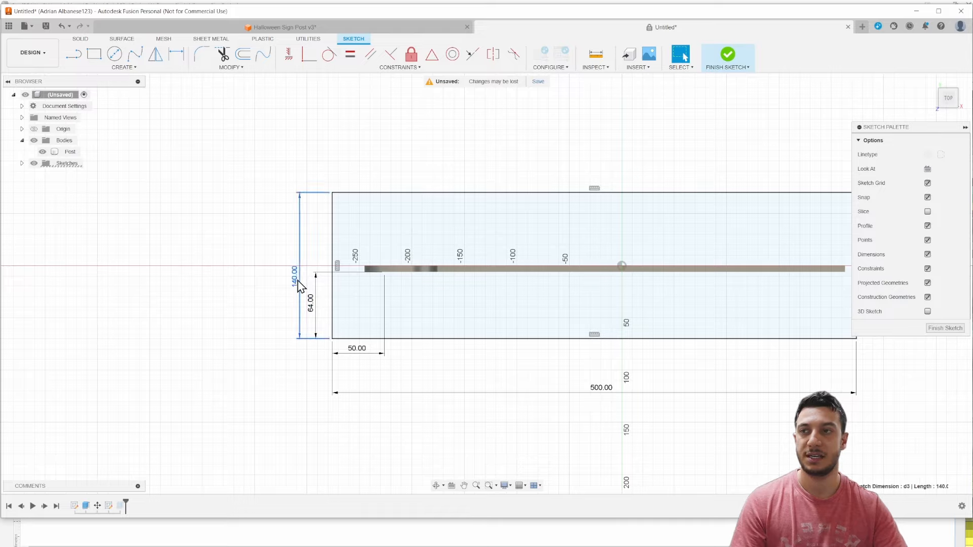
key(BackSpace)
text(70)
key(Return)
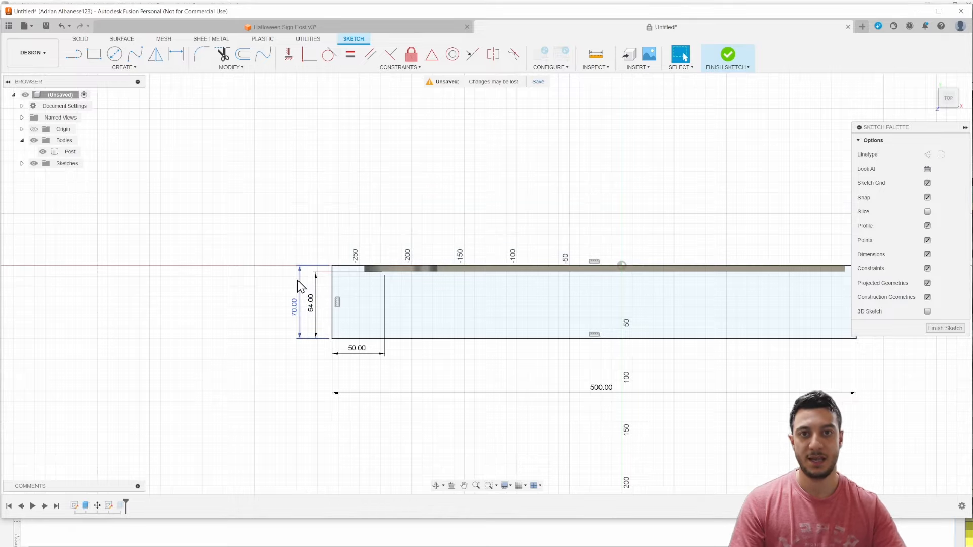
double_click(310, 302)
text(32)
key(Return)
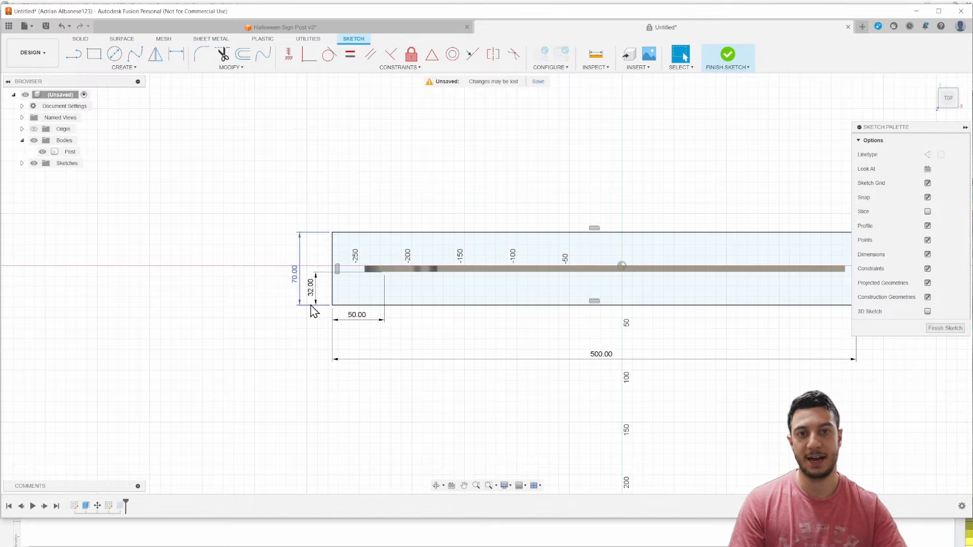
click(728, 56)
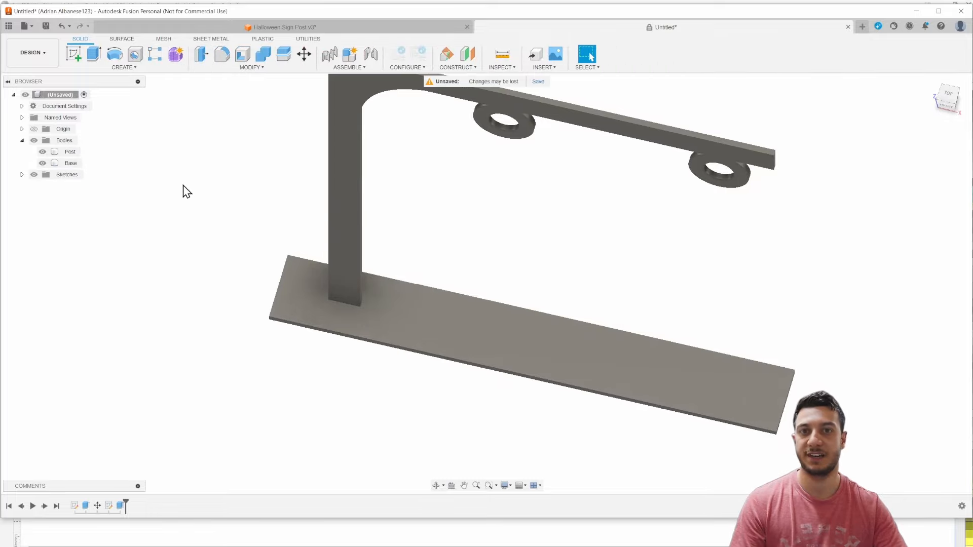
Examine from the front how the foot of the post meets and overlaps the base body.
middle_drag(182, 188, 222, 260)
key(Escape)
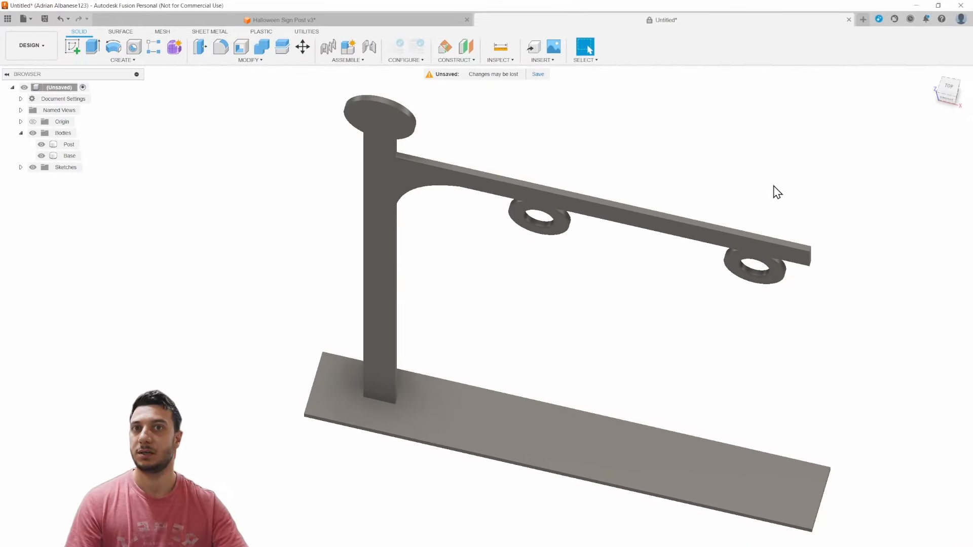
shift+middle_drag(572, 322, 578, 300)
middle_drag(595, 378, 570, 346)
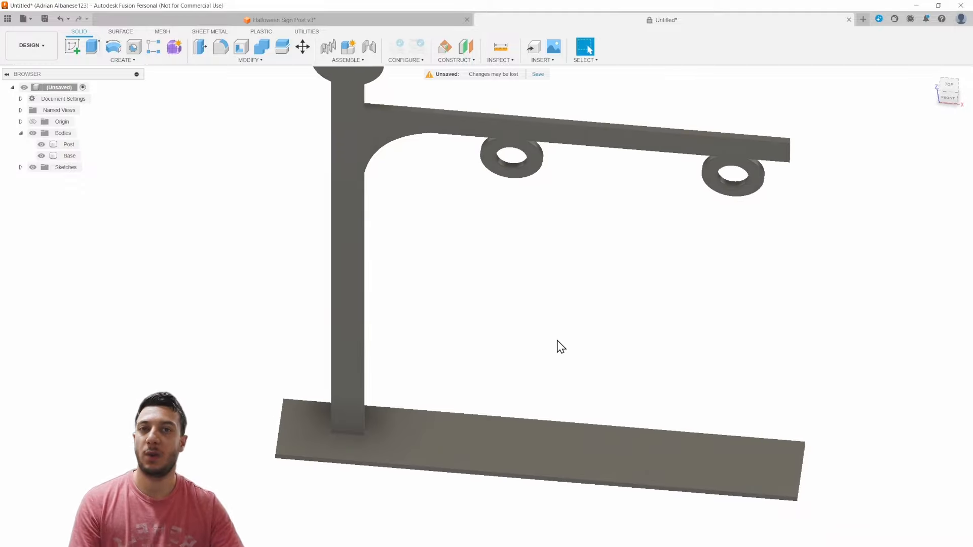
scroll(561, 347, down, 2)
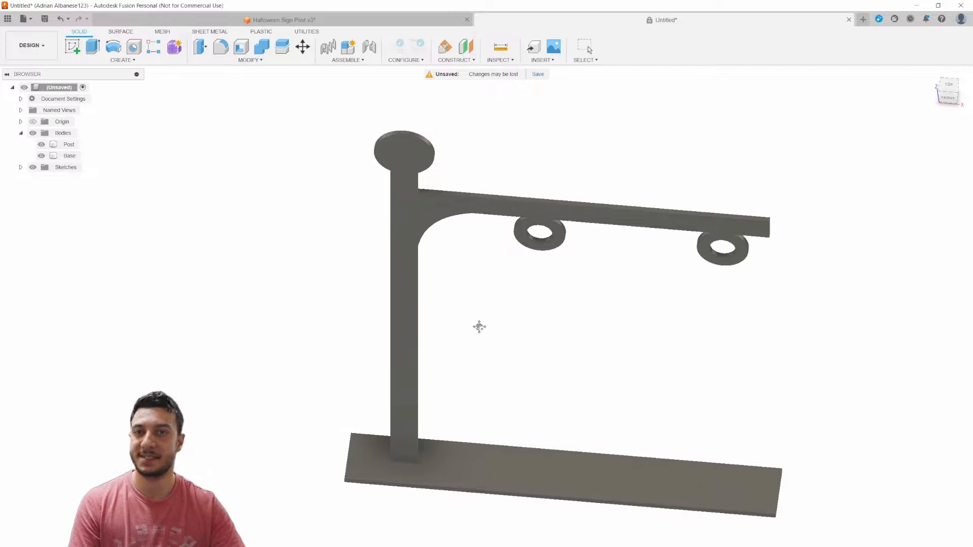
click(419, 173)
click(539, 419)
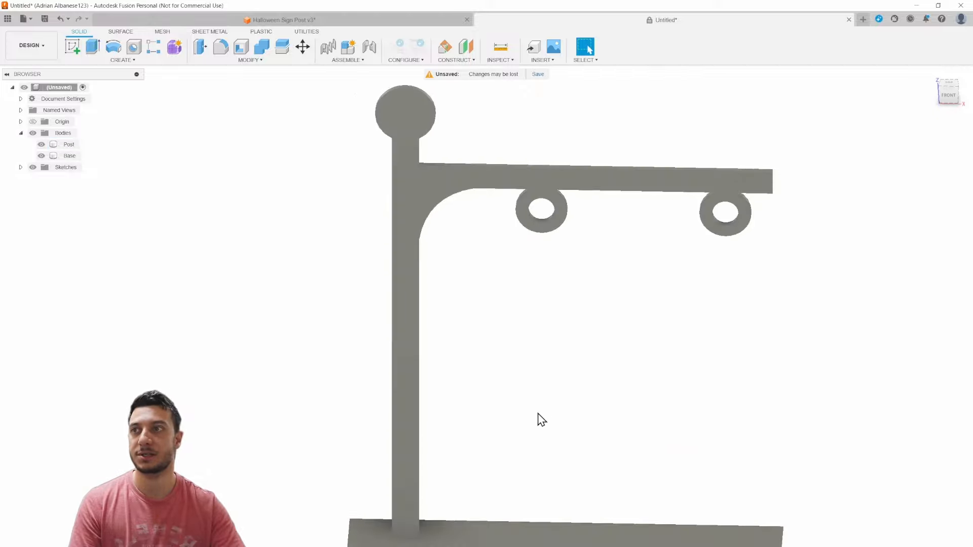
shift+middle_drag(539, 419, 454, 363)
click(398, 457)
scroll(399, 456, up, 4)
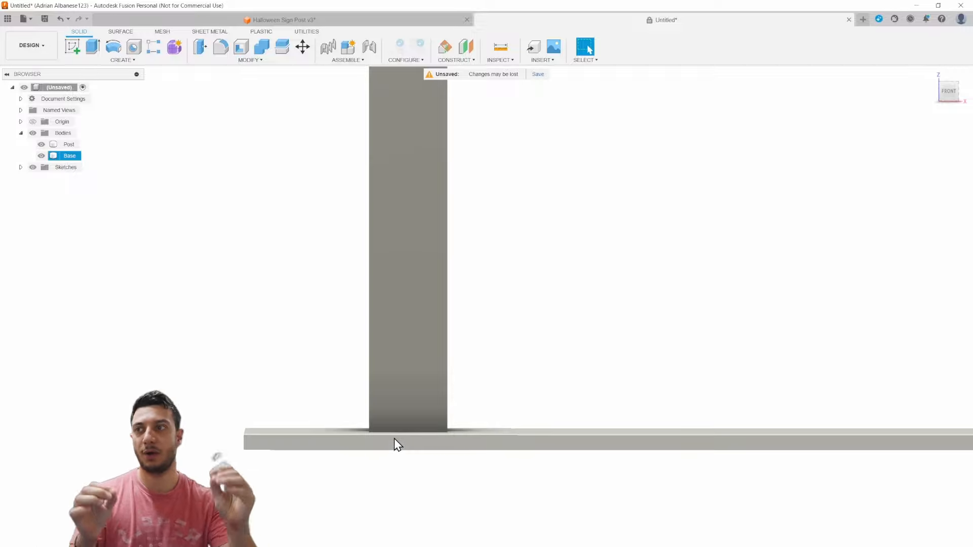
click(405, 347)
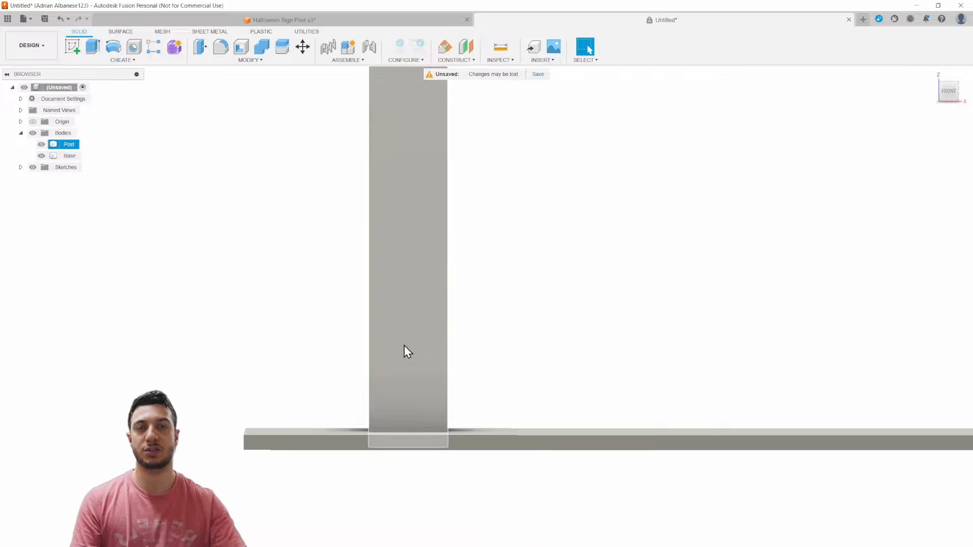
click(365, 381)
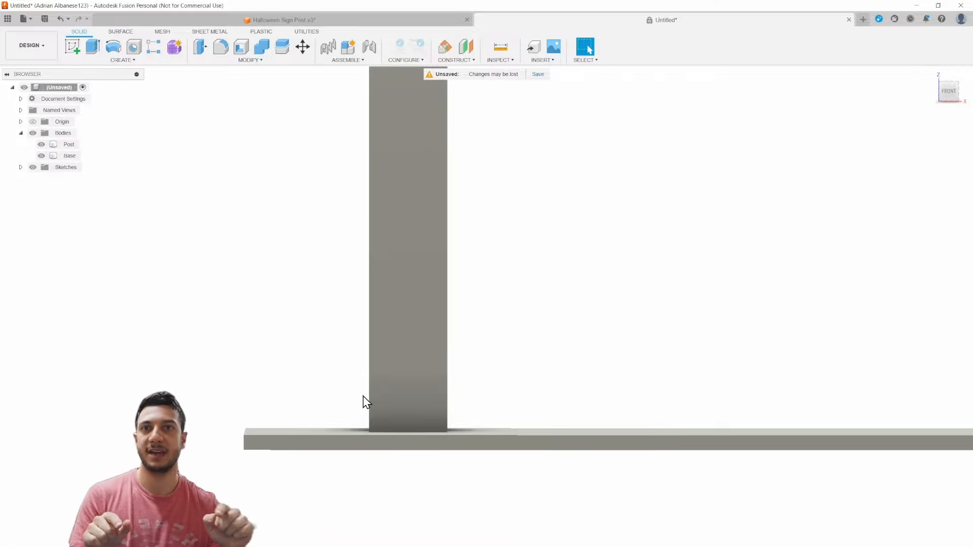
click(373, 404)
click(356, 446)
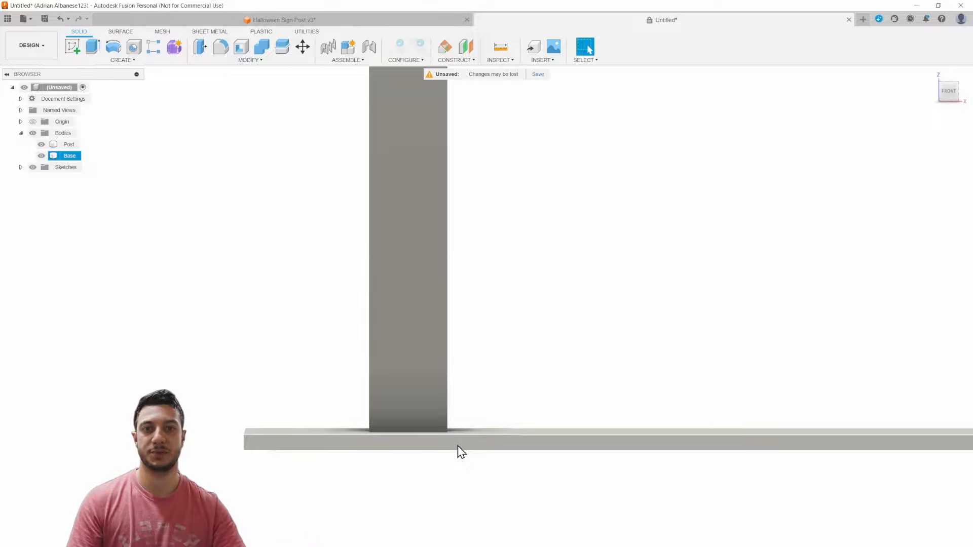
Start a new sketch on the front face of the post for work where its foot meets the base.
click(946, 92)
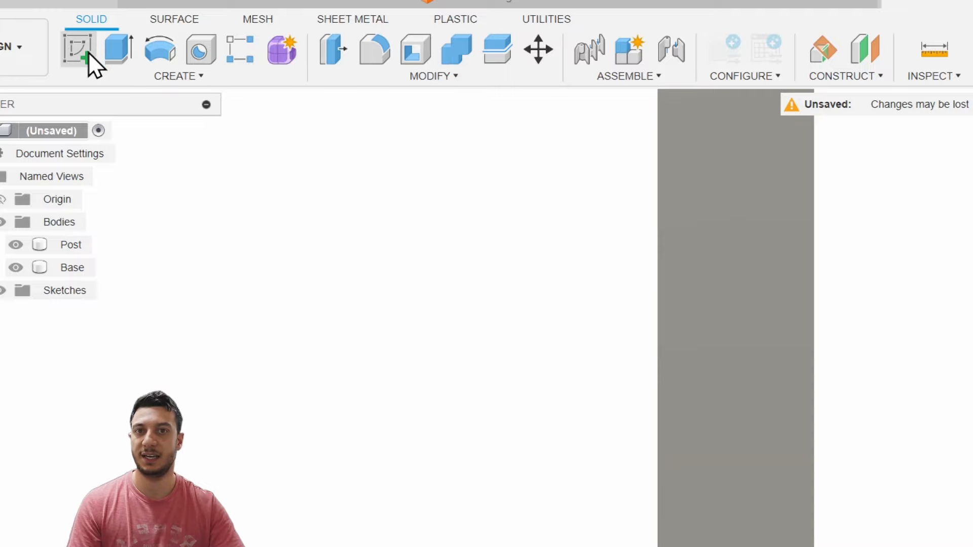
click(71, 48)
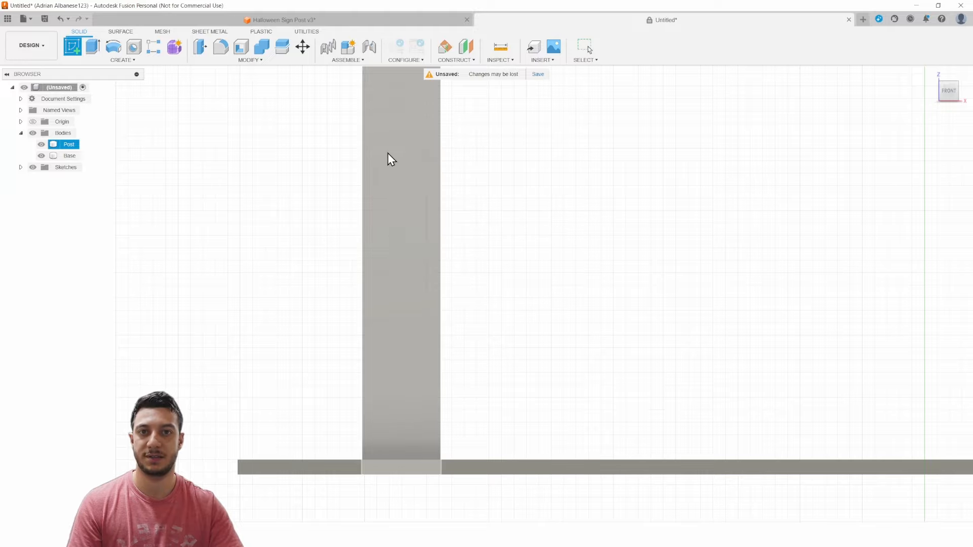
click(405, 252)
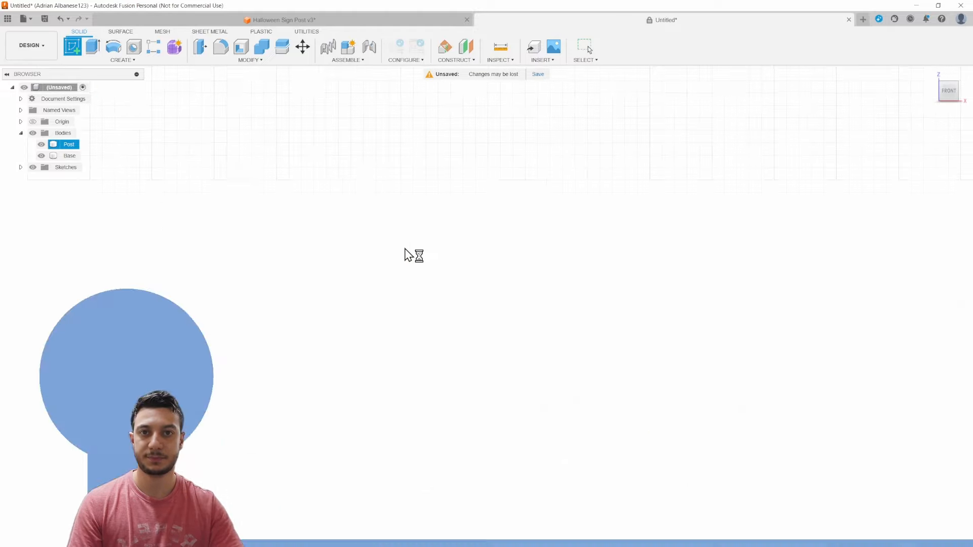
scroll(405, 250, down, 10)
middle_drag(385, 393, 465, 152)
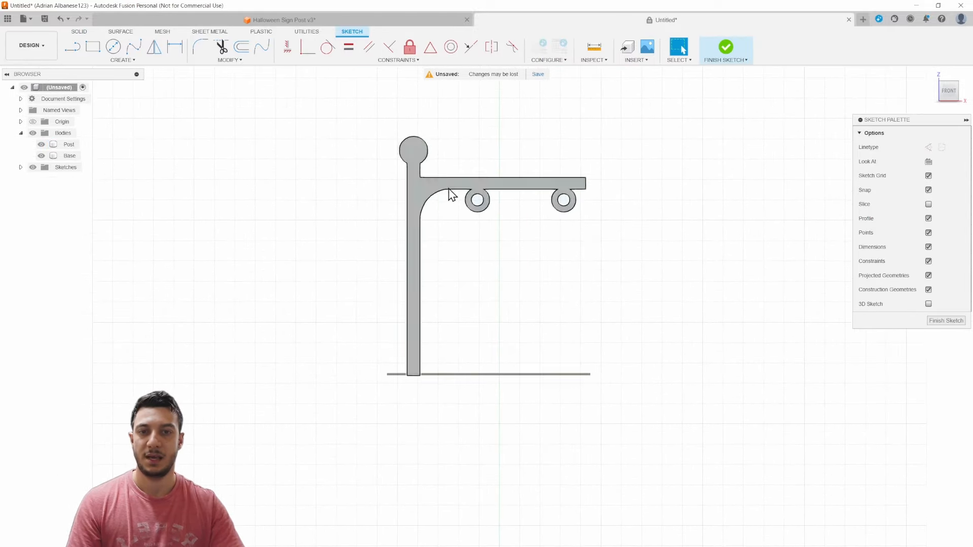
scroll(415, 293, up, 5)
scroll(425, 413, up, 3)
middle_drag(395, 481, 414, 310)
scroll(394, 366, up, 3)
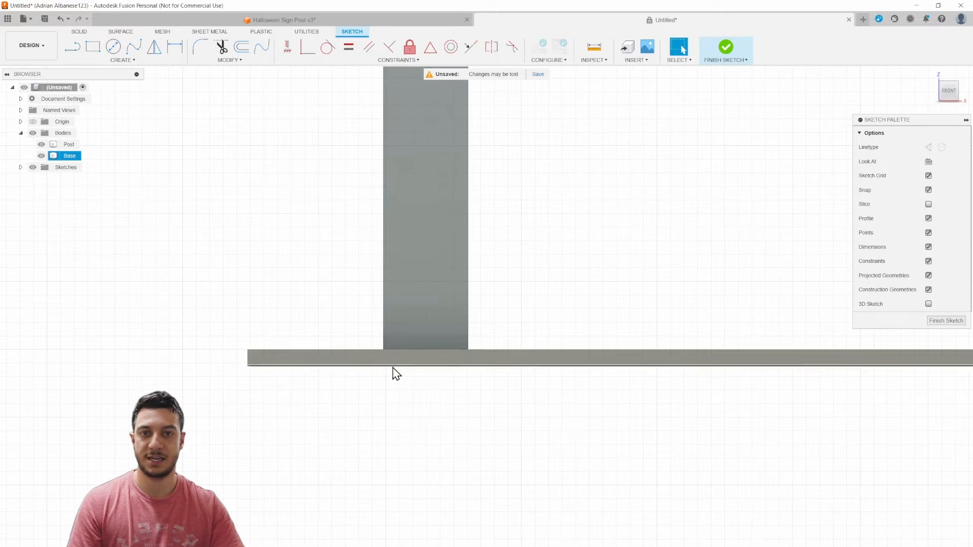
scroll(436, 319, up, 2)
middle_drag(445, 255, 436, 304)
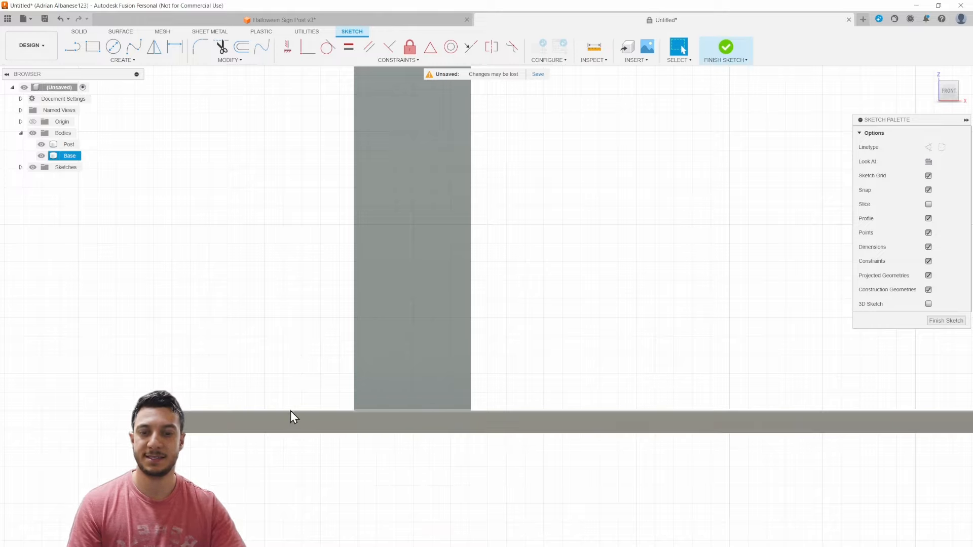
Draw a 10 mm horizontal line outward from each side of the post's foot along the base's upper edge.
middle_drag(270, 412, 302, 402)
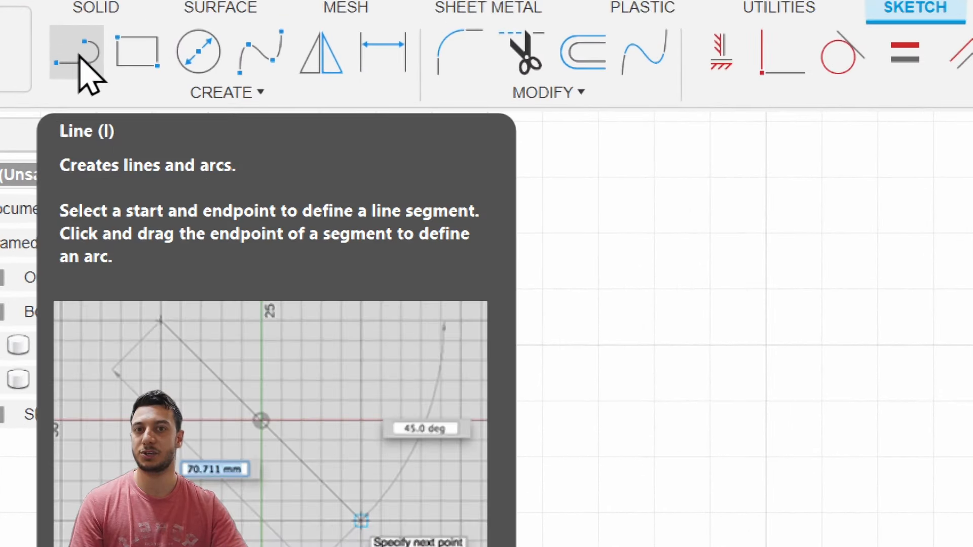
click(79, 57)
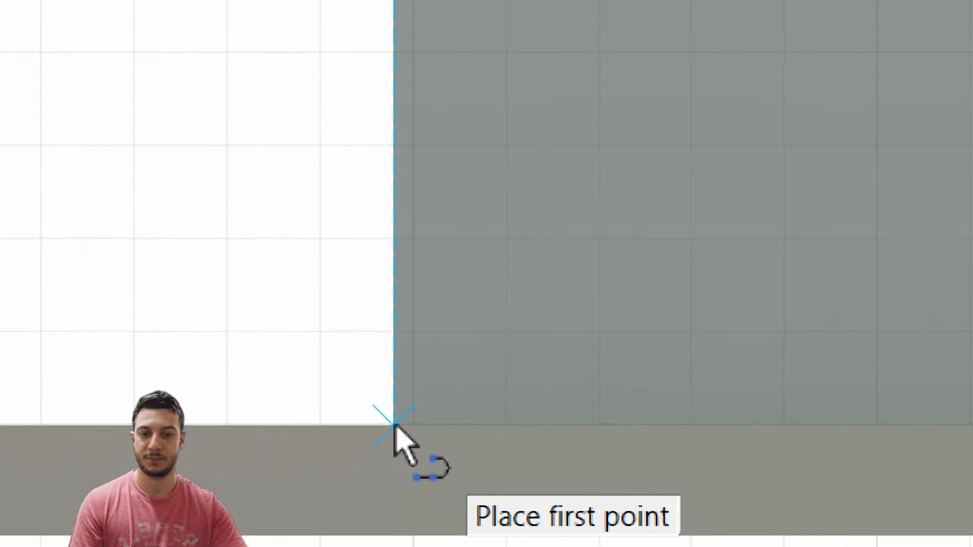
click(394, 423)
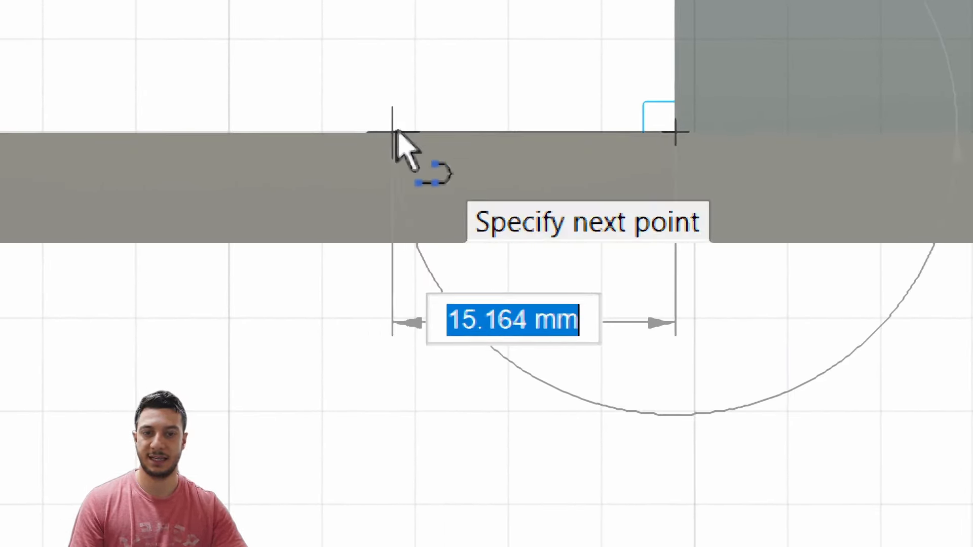
text(10)
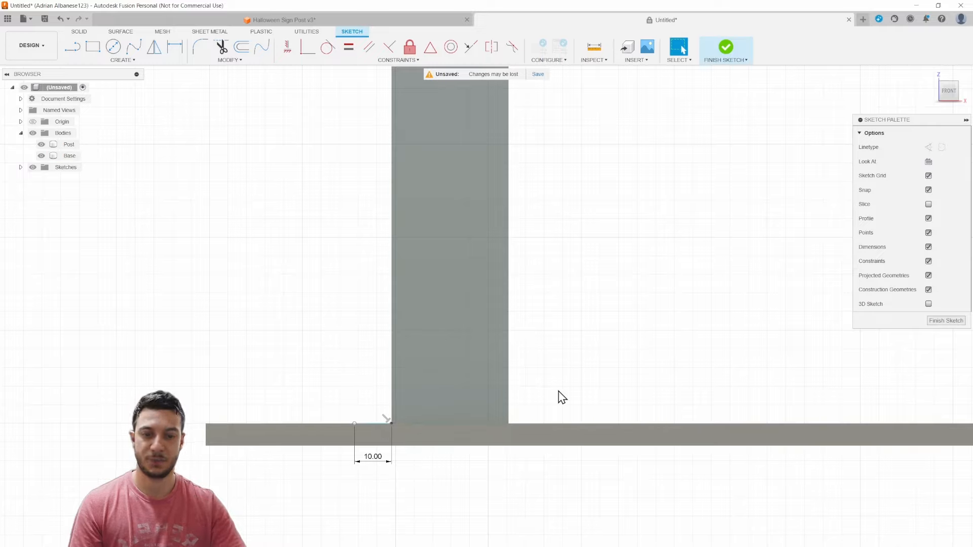
key(l)
click(508, 423)
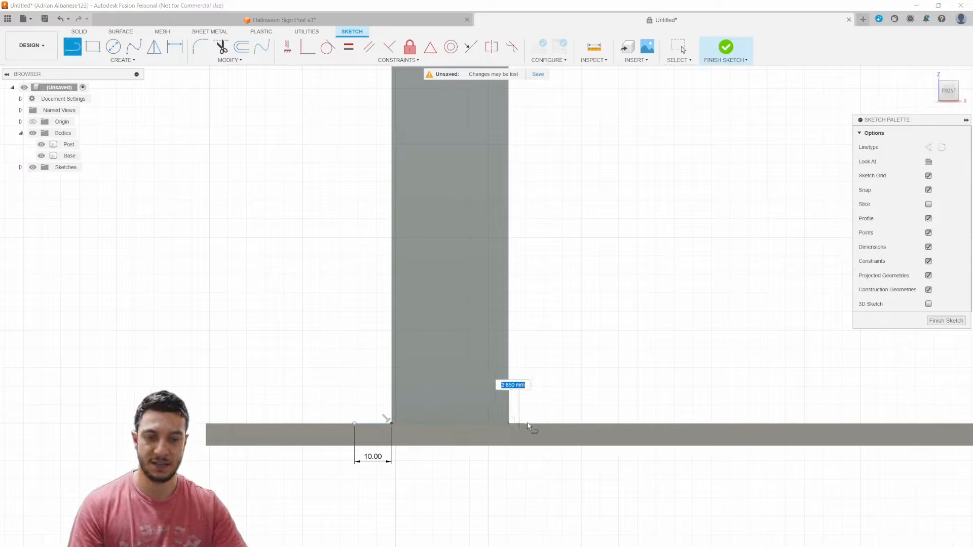
text(10)
key(Return)
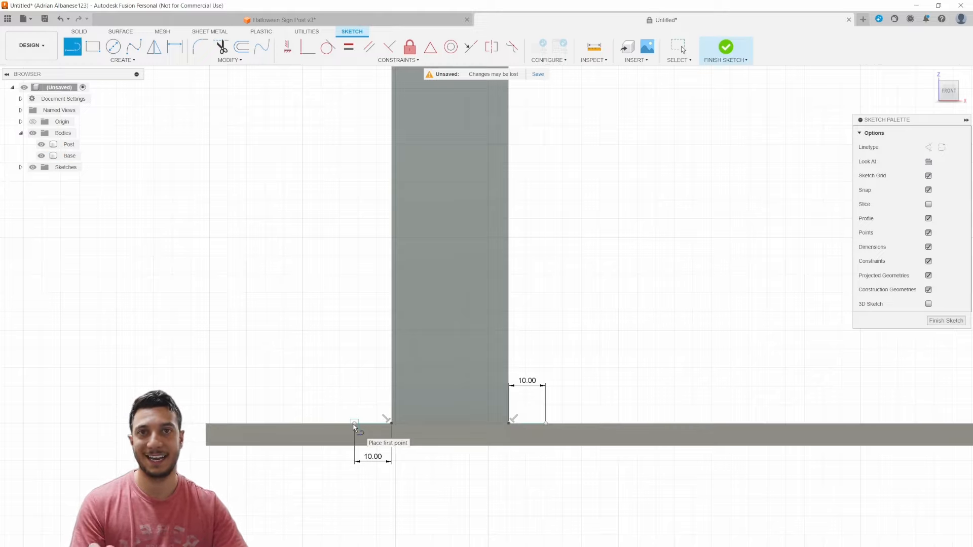
Draw a 20 mm vertical line upward from the outer end of each 10 mm line beside the post.
click(355, 423)
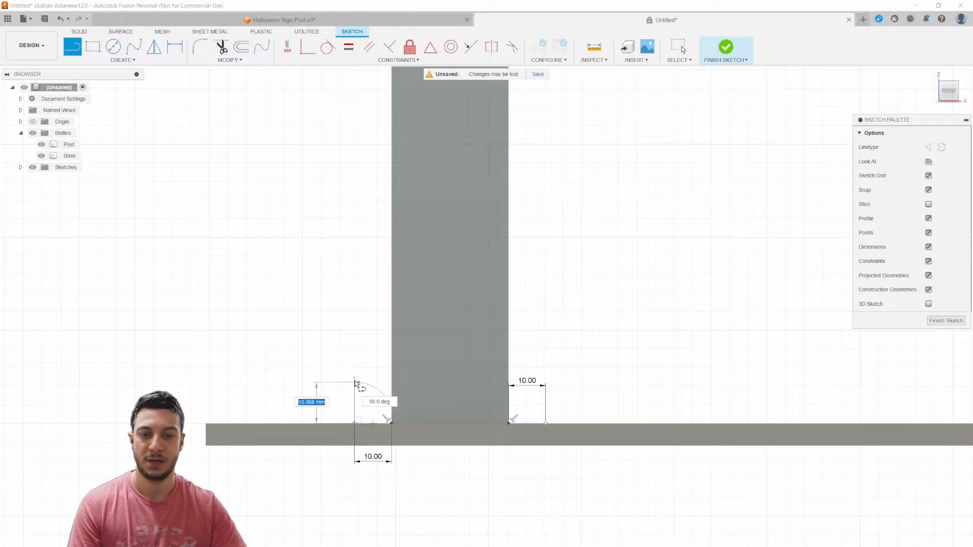
text(20)
key(Return)
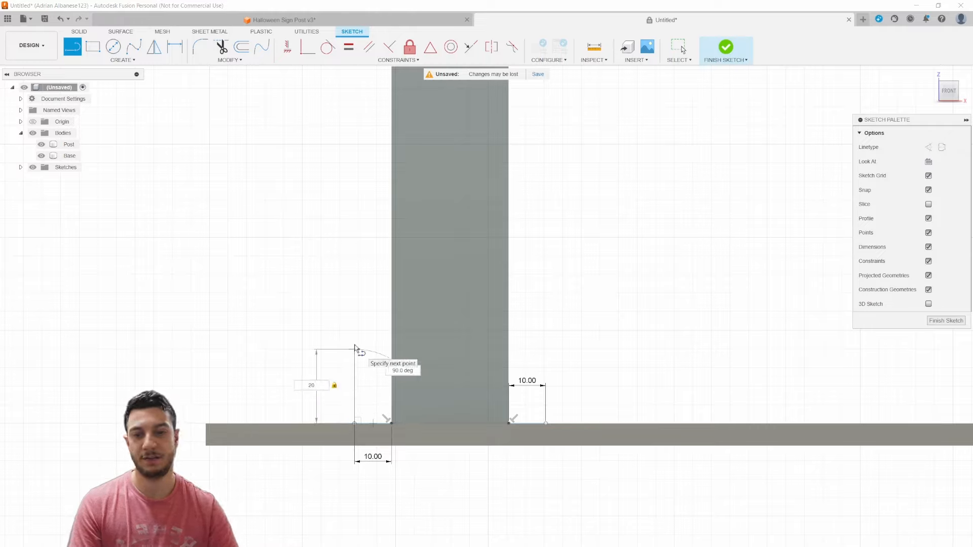
key(Escape)
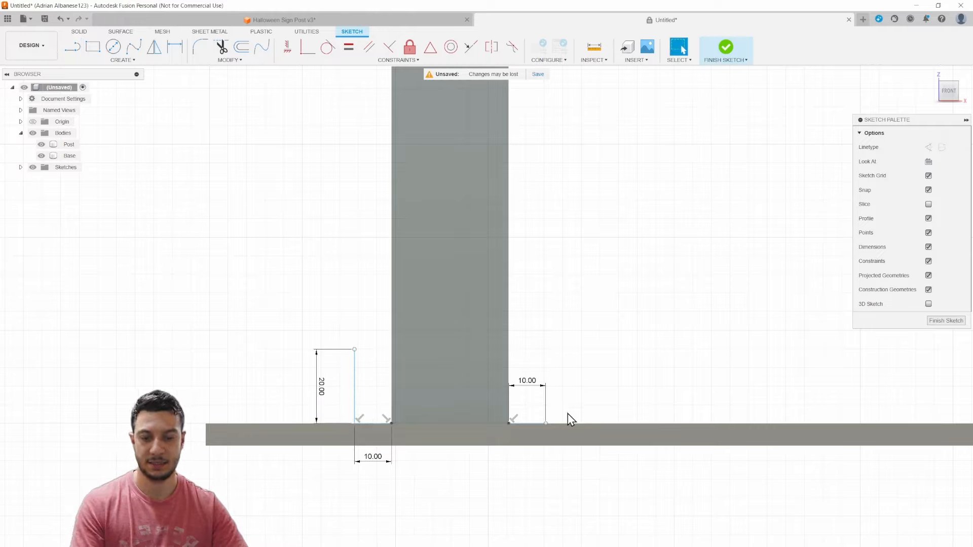
key(l)
click(546, 423)
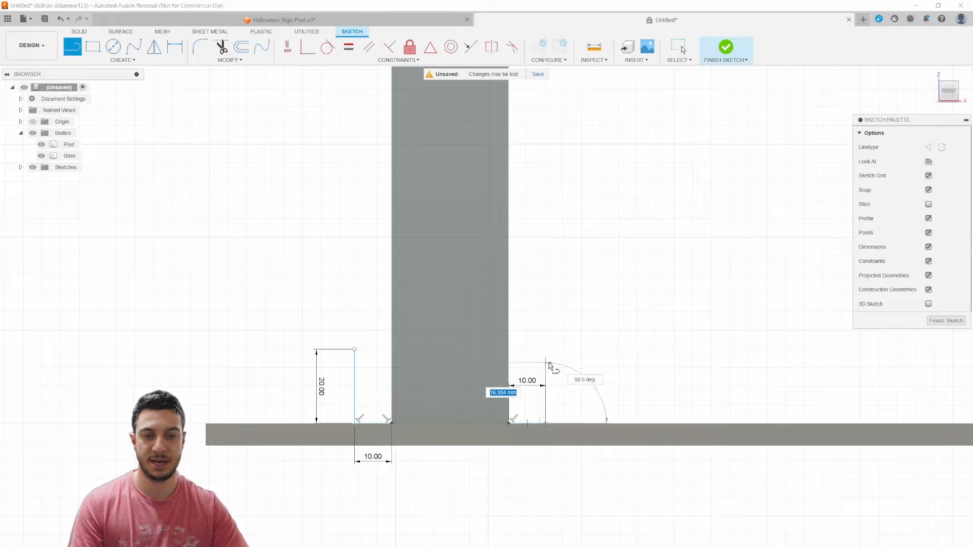
text(20)
key(Return)
key(Escape)
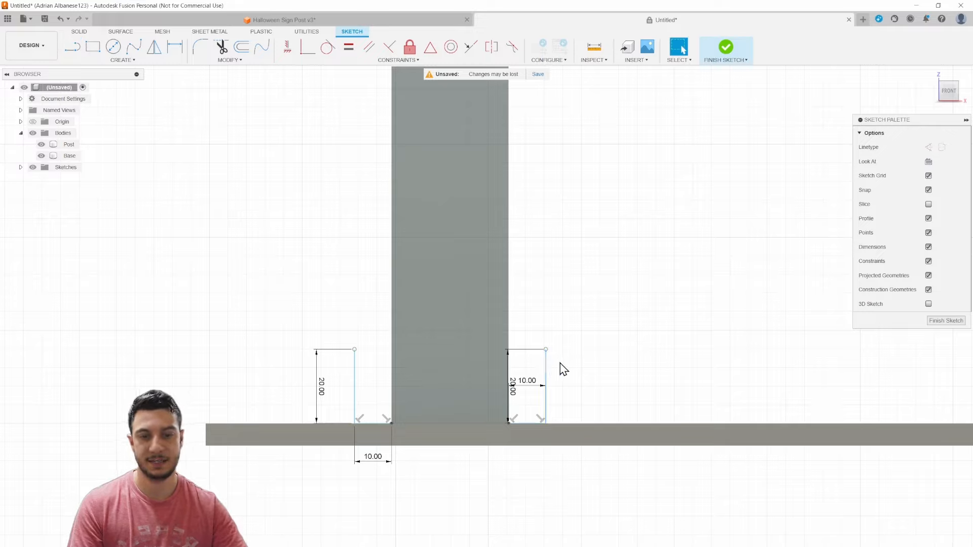
Close both side profiles with matching sloped lines about 17.7 mm long up to the post's edges, and finish the sketch.
key(l)
click(354, 349)
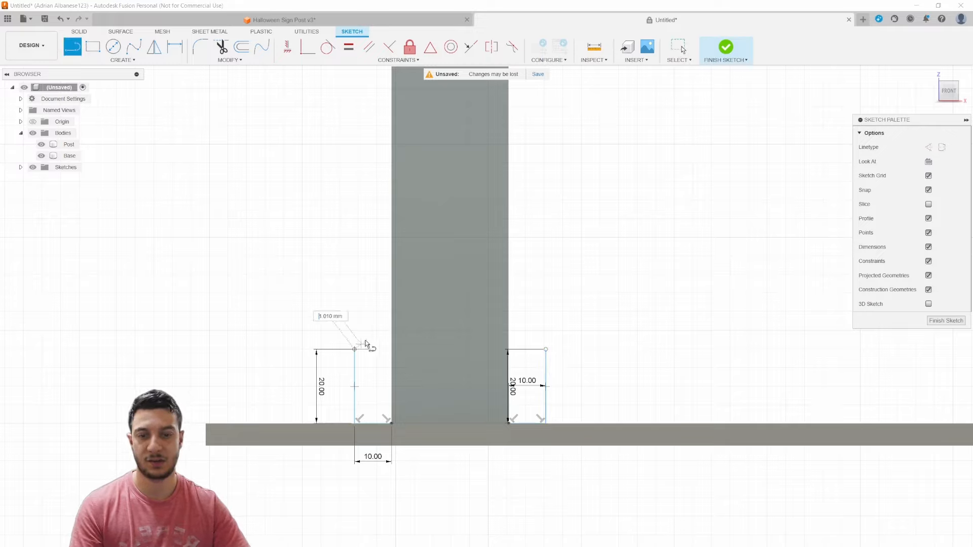
click(392, 296)
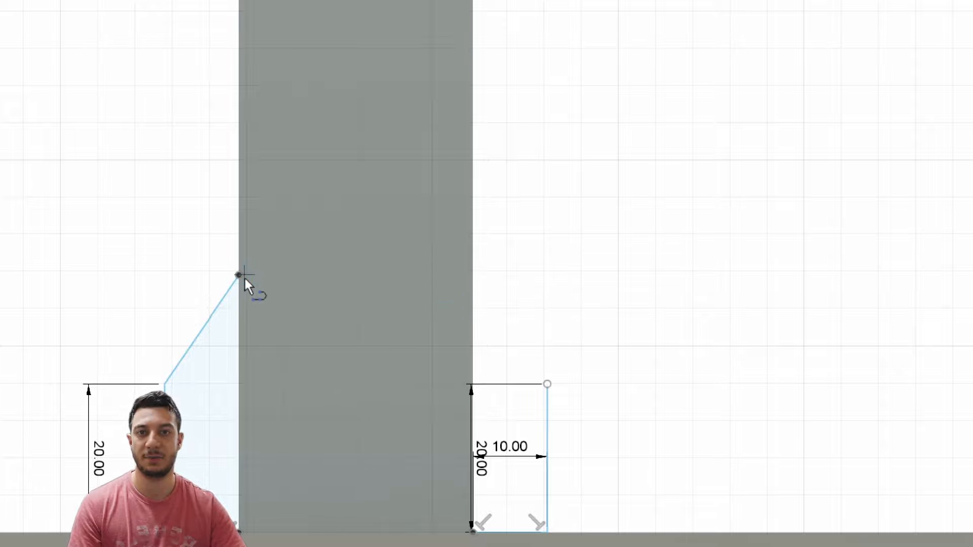
click(470, 276)
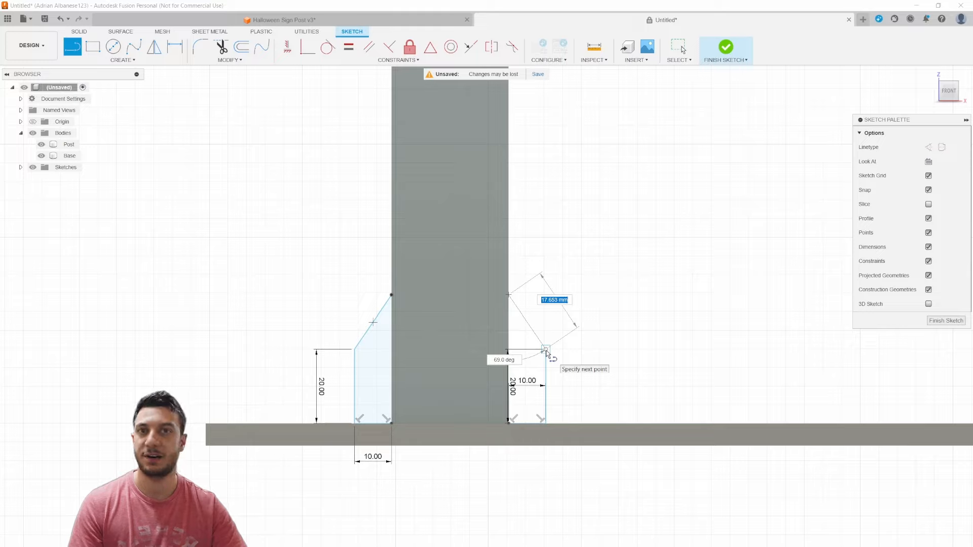
click(546, 349)
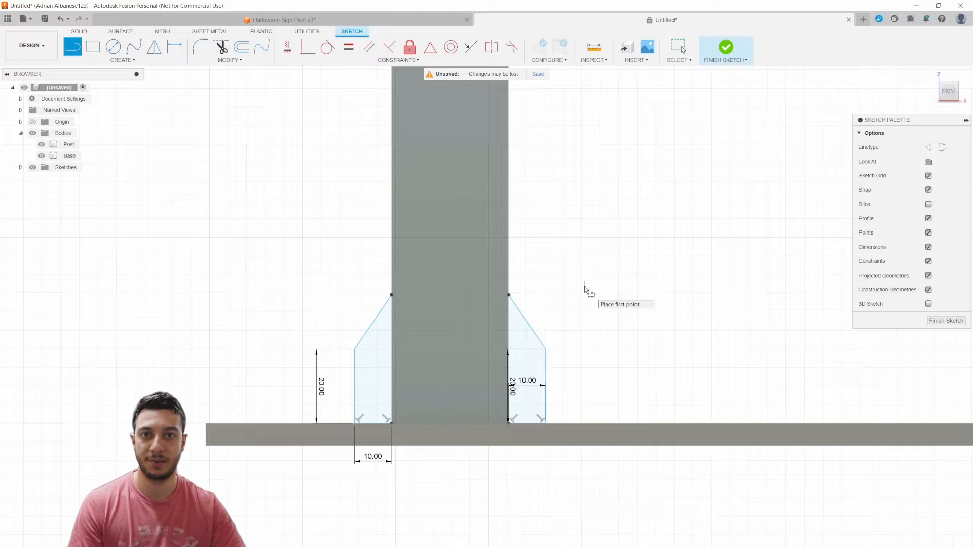
shift+middle_drag(402, 252, 447, 271)
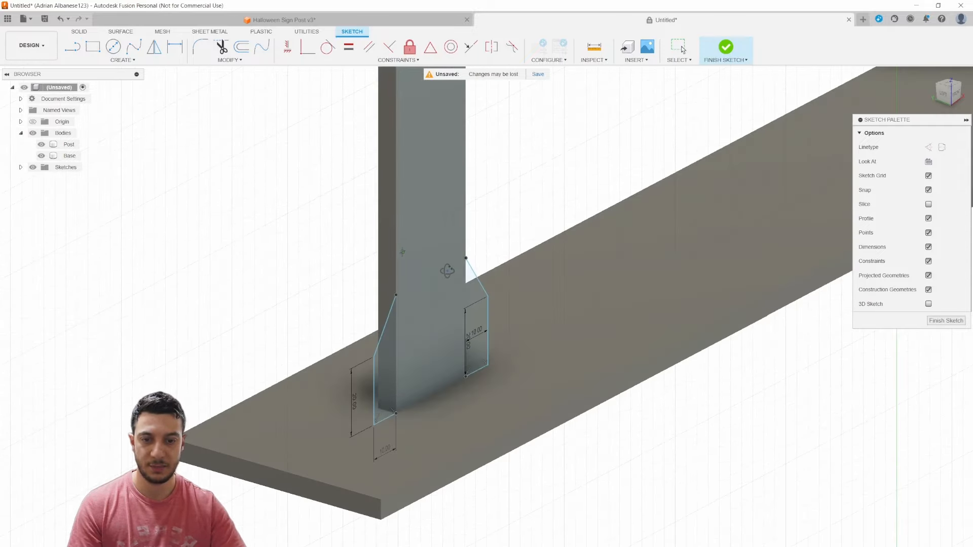
key(l)
scroll(375, 364, up, 5)
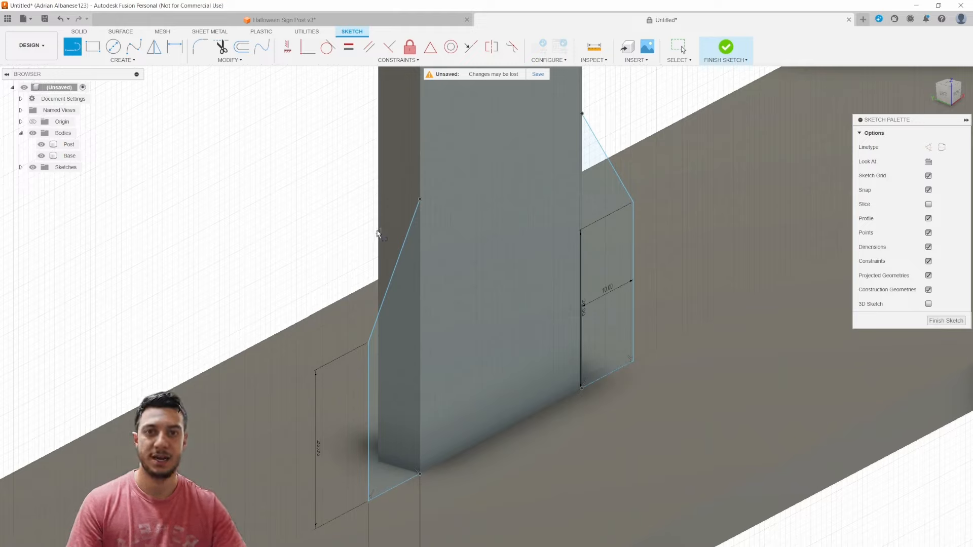
scroll(446, 314, down, 5)
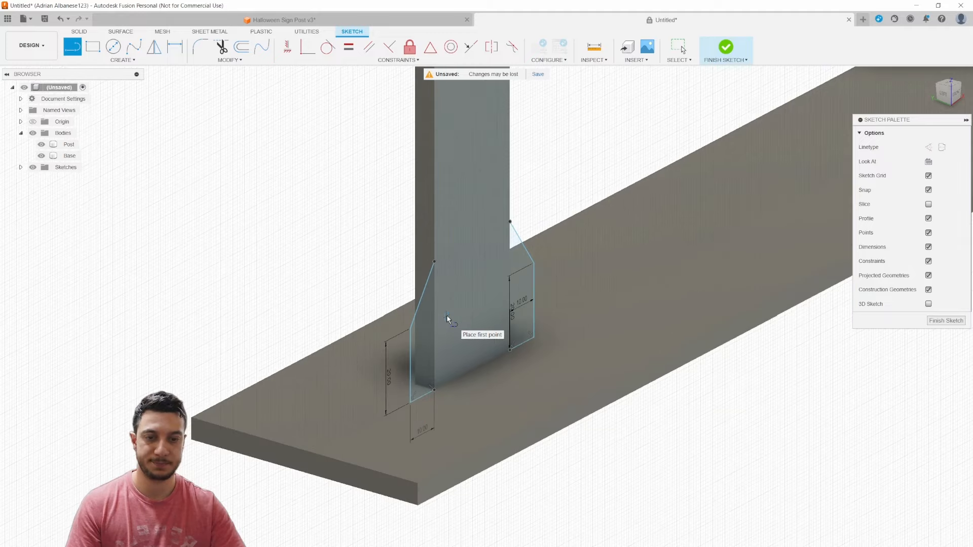
click(727, 50)
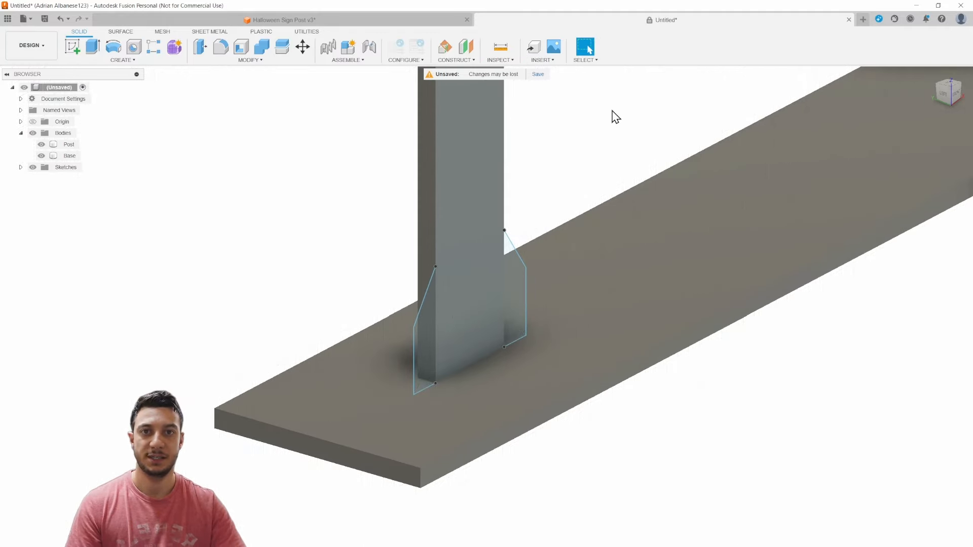
Start an Extrude of the two side profiles at the post's foot with a distance of -6 mm.
key(e)
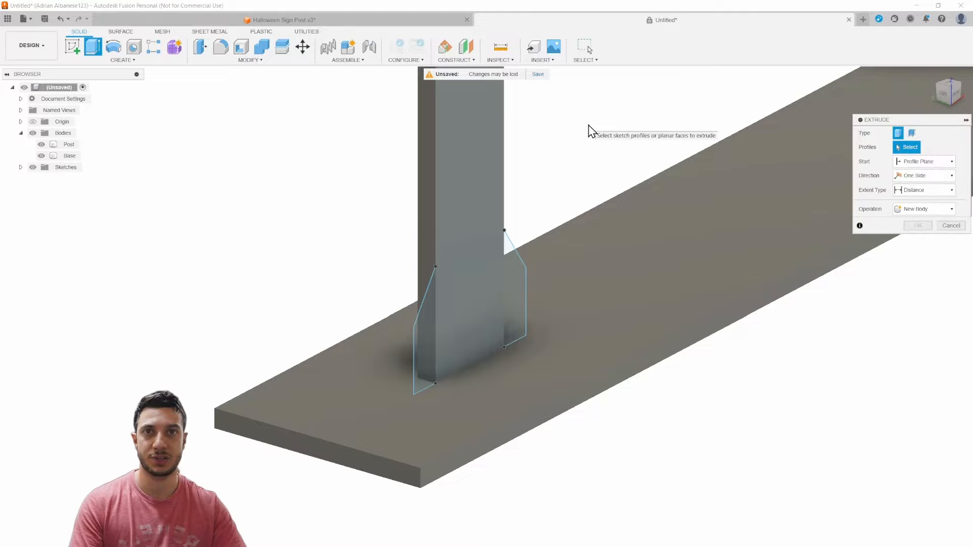
click(517, 274)
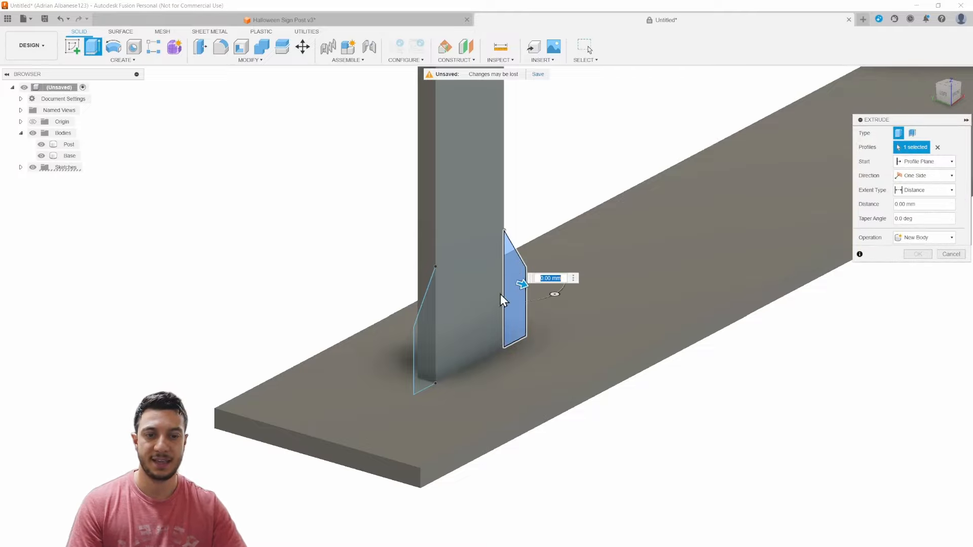
click(427, 345)
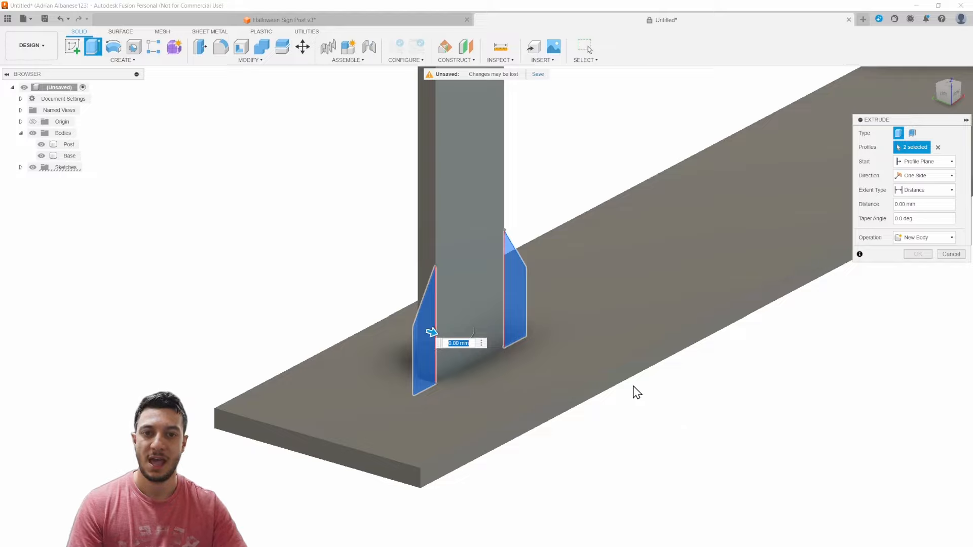
scroll(354, 342, up, 3)
scroll(412, 339, up, 2)
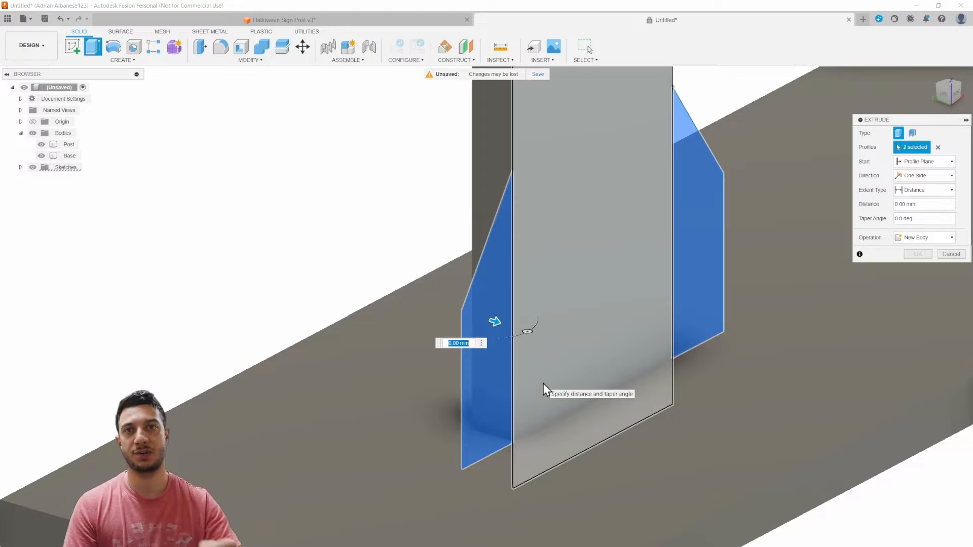
shift+middle_drag(541, 391, 574, 387)
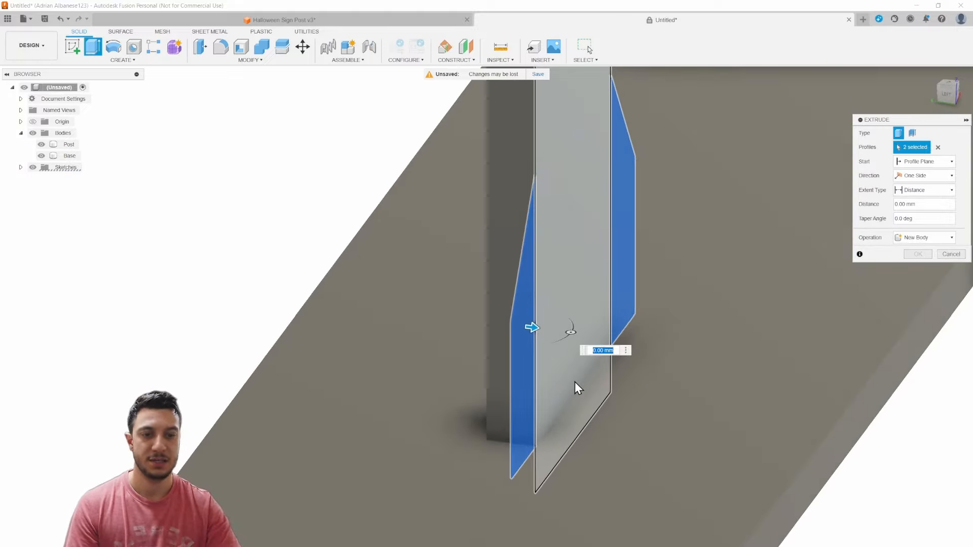
text(-6)
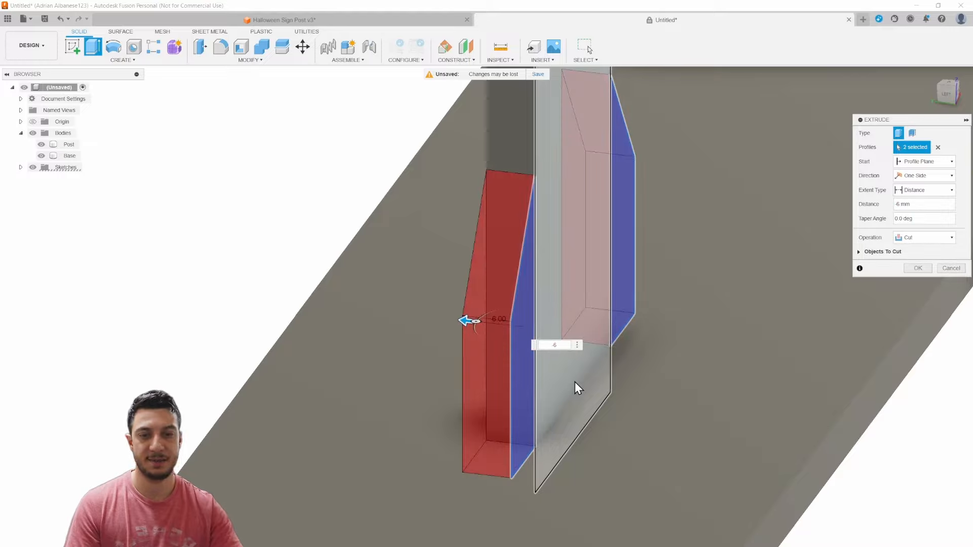
shift+middle_drag(739, 400, 692, 392)
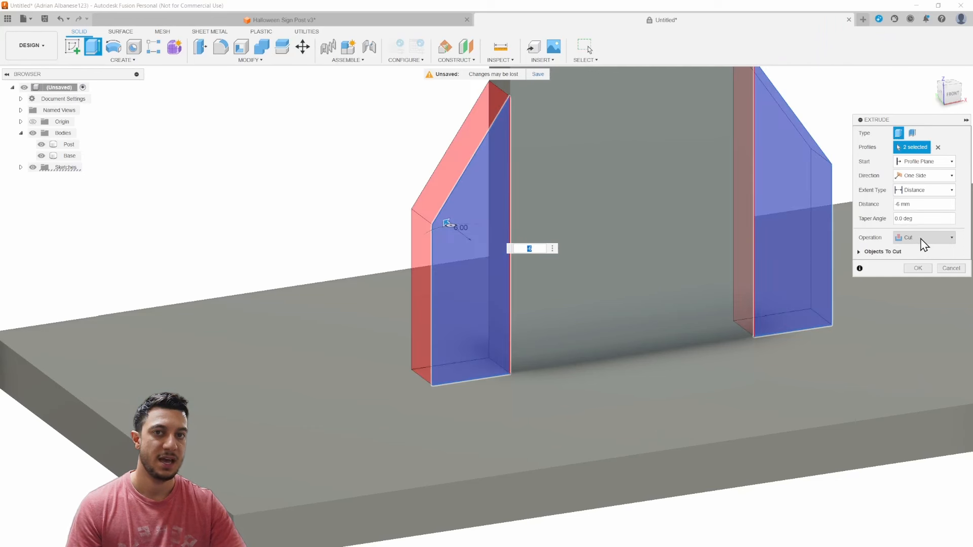
Set the extrusion's operation to Join, hide the base body so the profiles merge only with the post, and complete the extrusion.
click(875, 234)
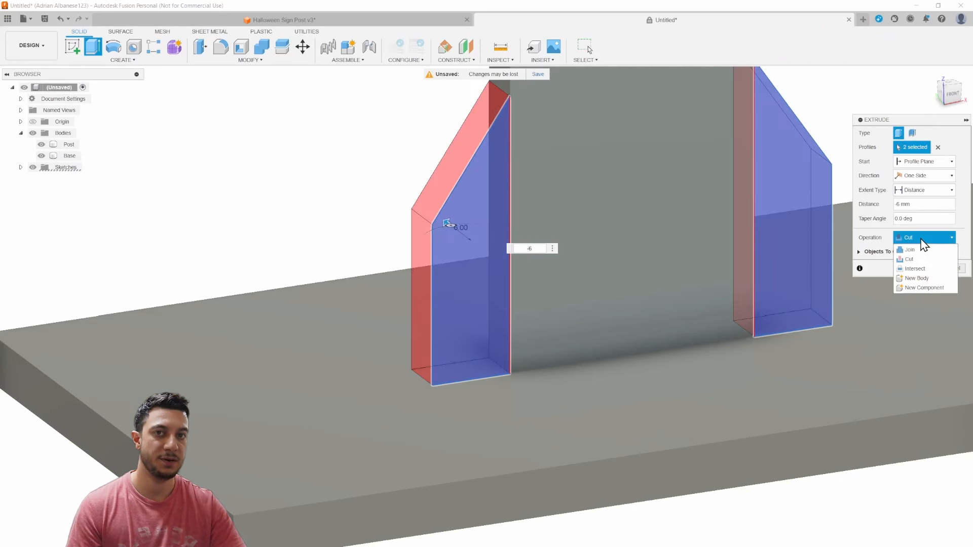
click(919, 248)
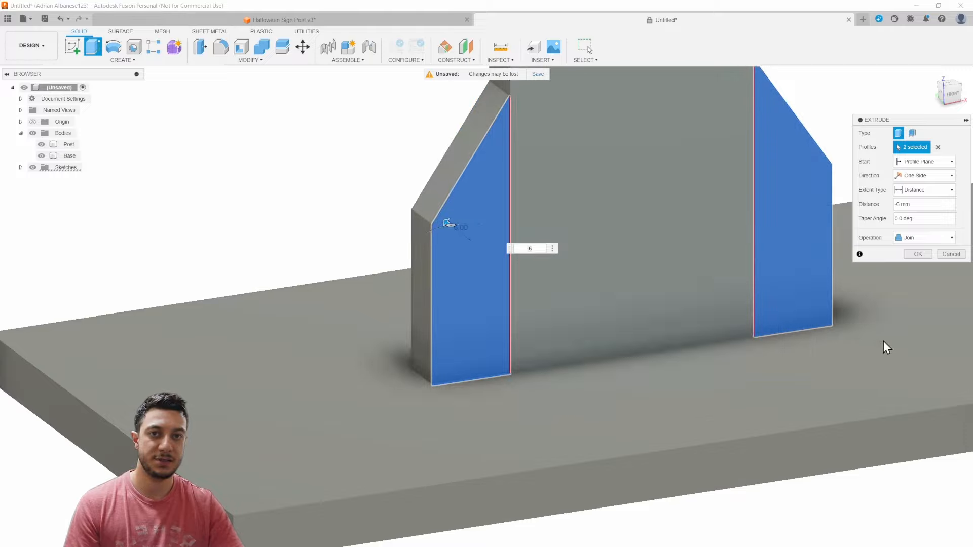
scroll(686, 408, up, 3)
scroll(688, 400, down, 5)
scroll(687, 399, down, 5)
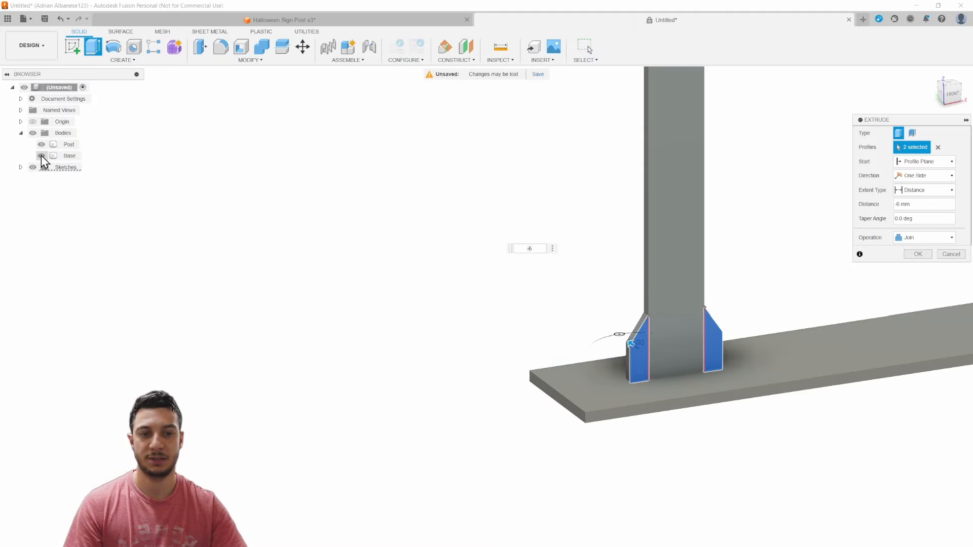
click(41, 155)
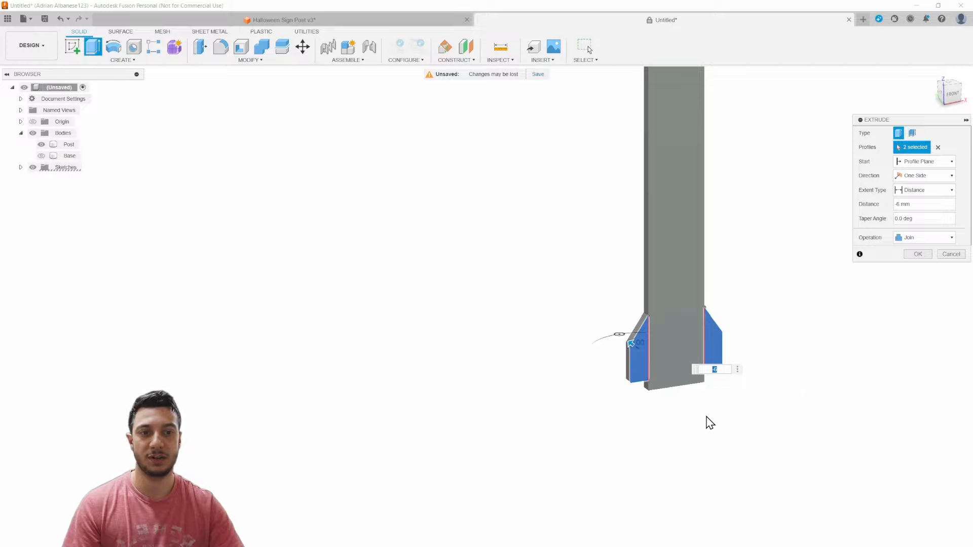
click(915, 255)
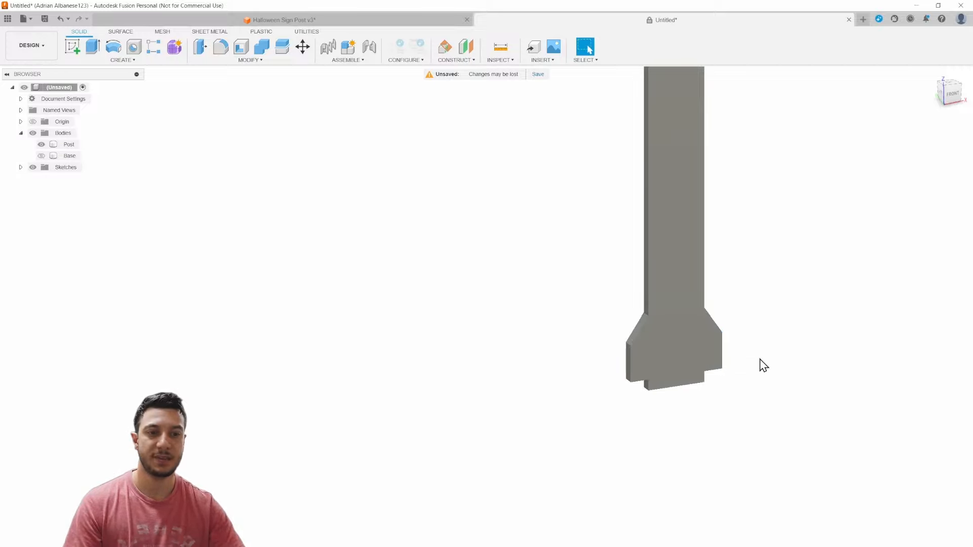
Show the base body again and examine the widened foot's joint from the front and underneath, including the whole sign post.
scroll(760, 365, up, 5)
shift+middle_drag(713, 356, 724, 352)
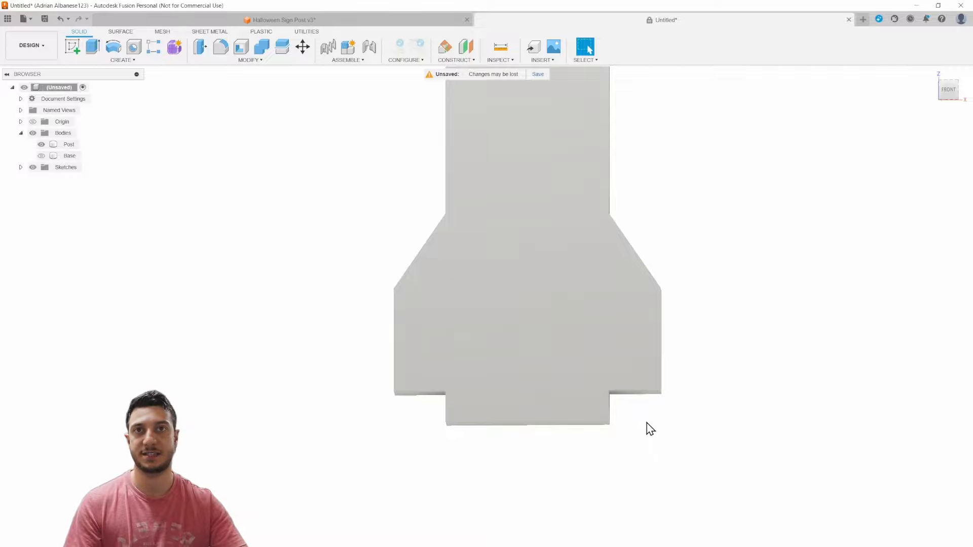
click(41, 156)
shift+middle_drag(548, 506, 556, 481)
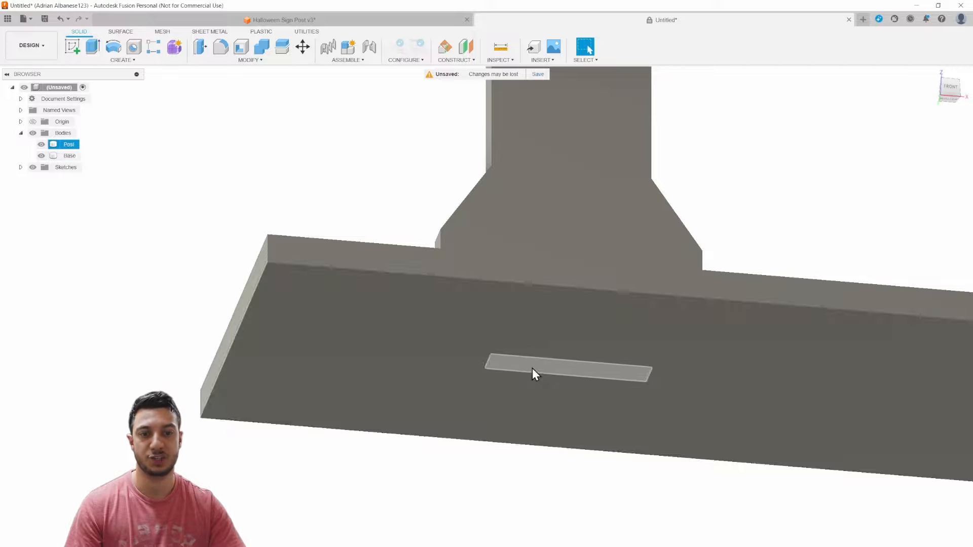
shift+middle_drag(601, 320, 448, 236)
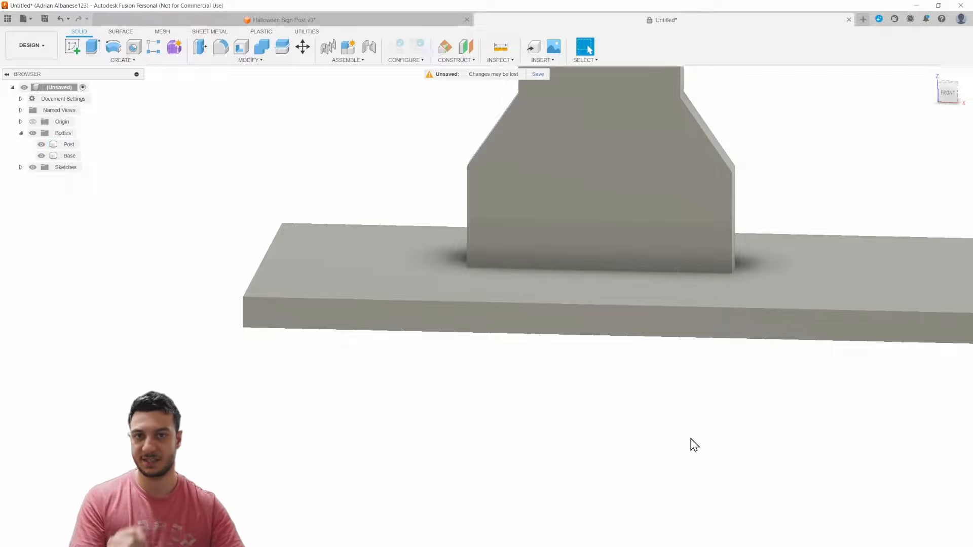
scroll(694, 445, down, 10)
middle_drag(699, 400, 565, 299)
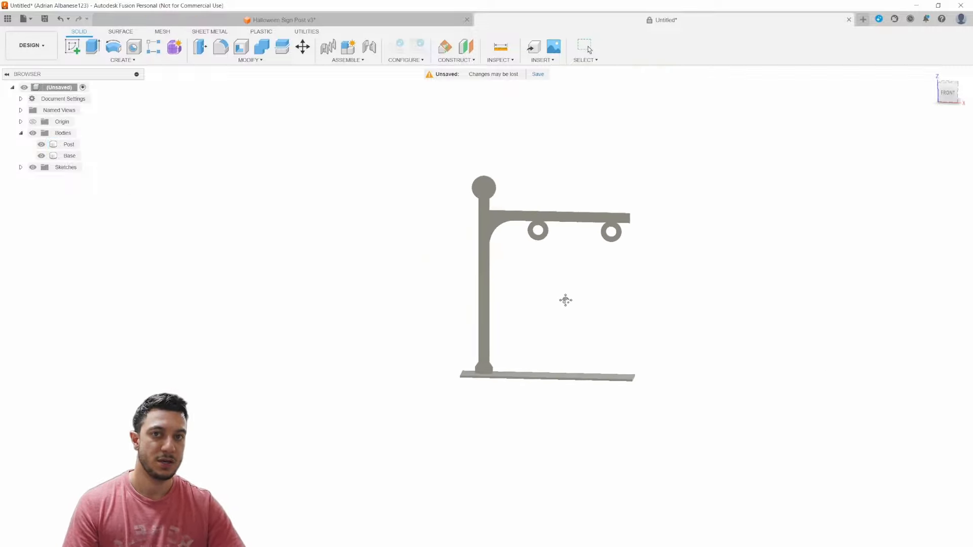
scroll(565, 300, up, 5)
middle_drag(481, 311, 525, 379)
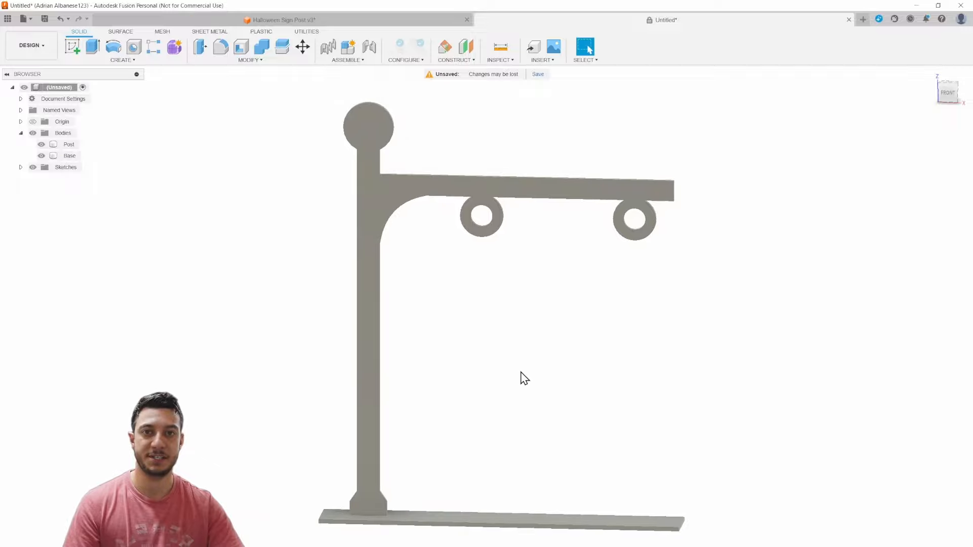
scroll(524, 378, down, 2)
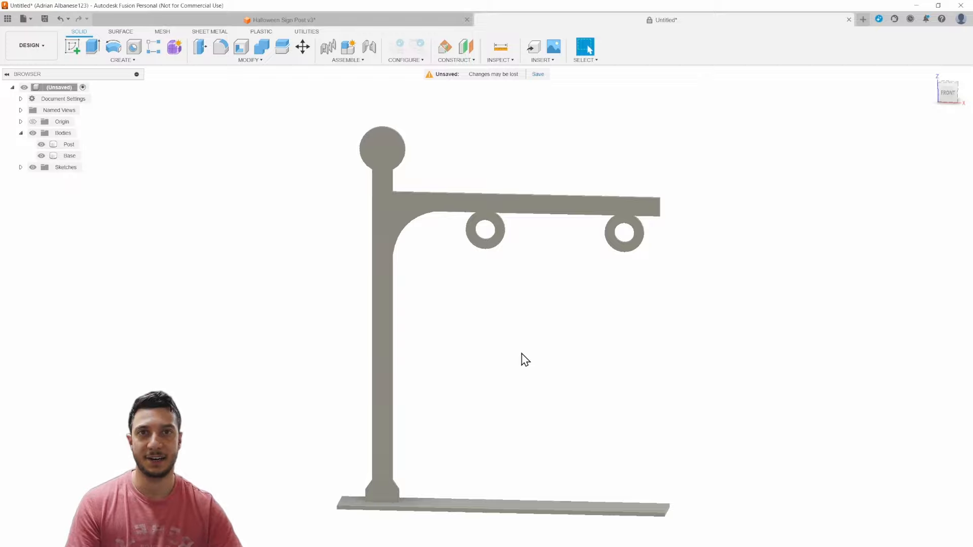
middle_drag(566, 386, 577, 349)
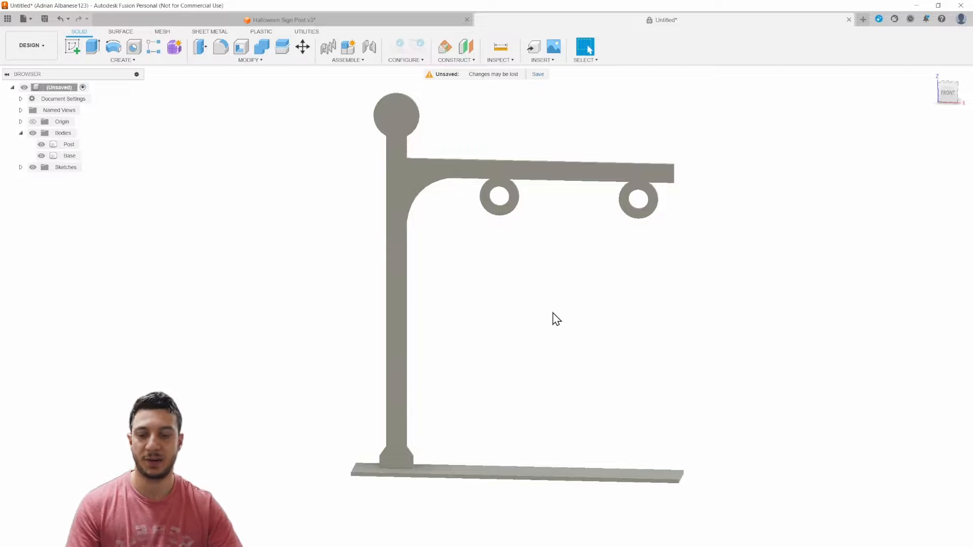
Hide the base body and start a new sketch on the post's front face.
click(41, 155)
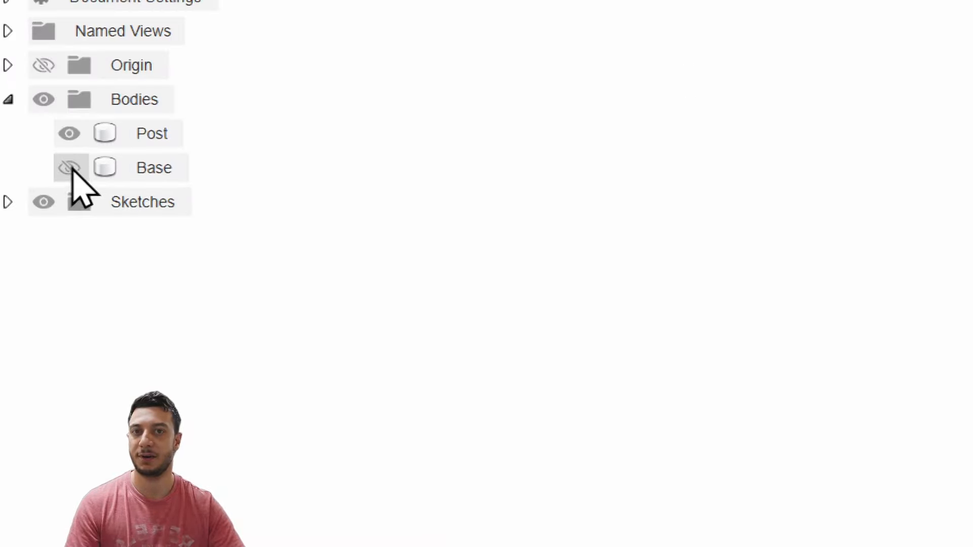
click(67, 167)
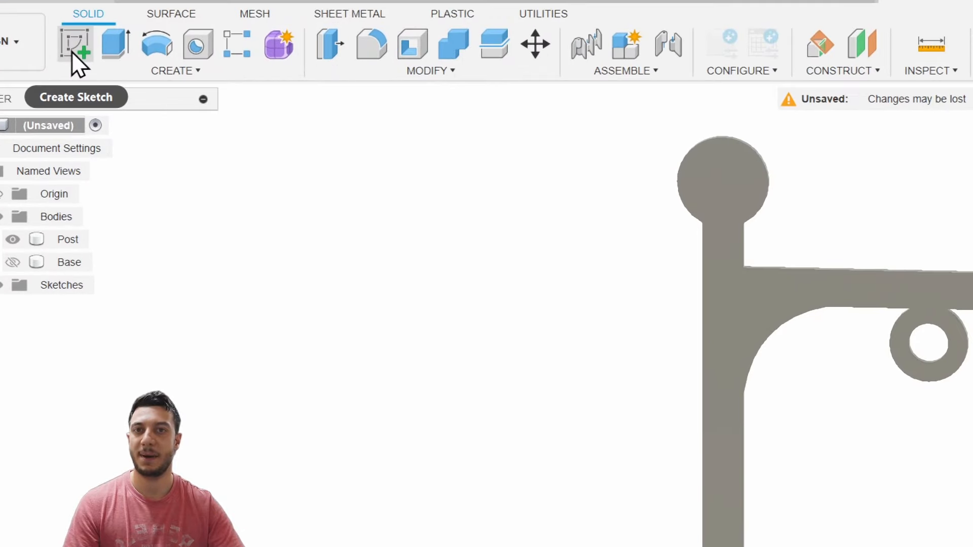
click(72, 47)
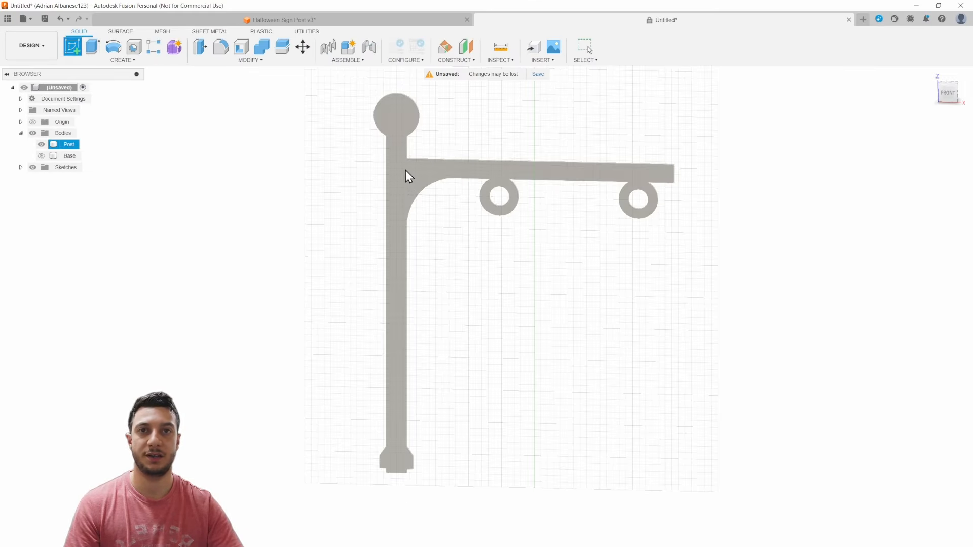
click(406, 181)
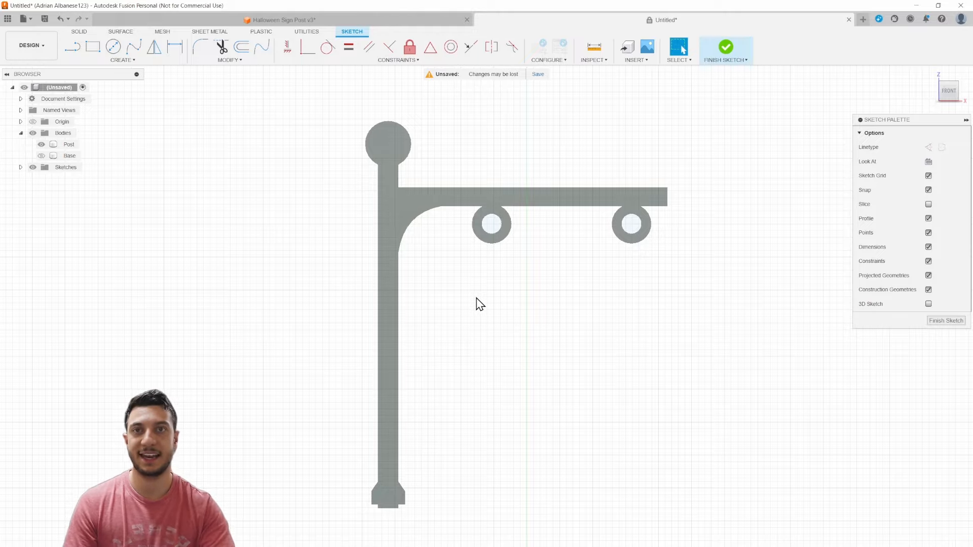
Project the post's front face into the sketch with the projection link kept on, and finish the sketch.
key(p)
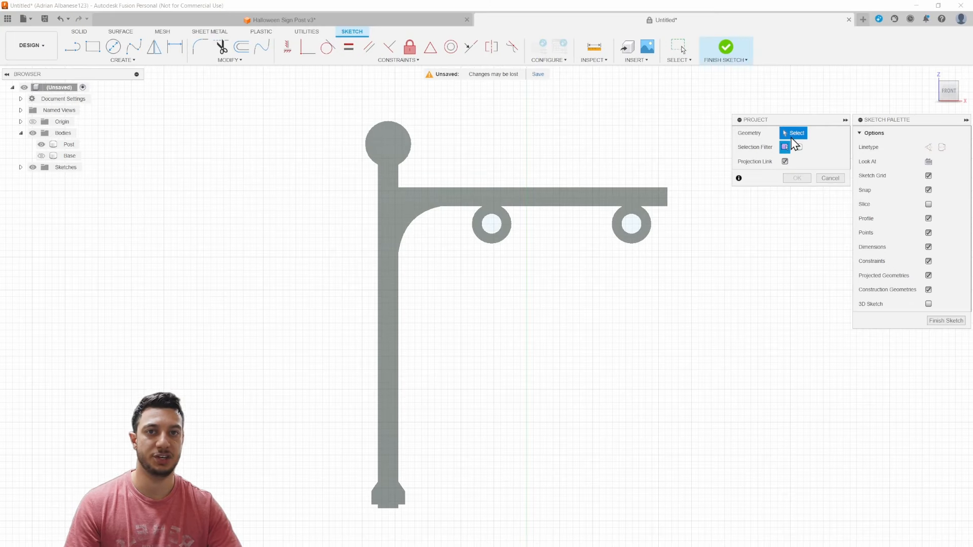
click(409, 202)
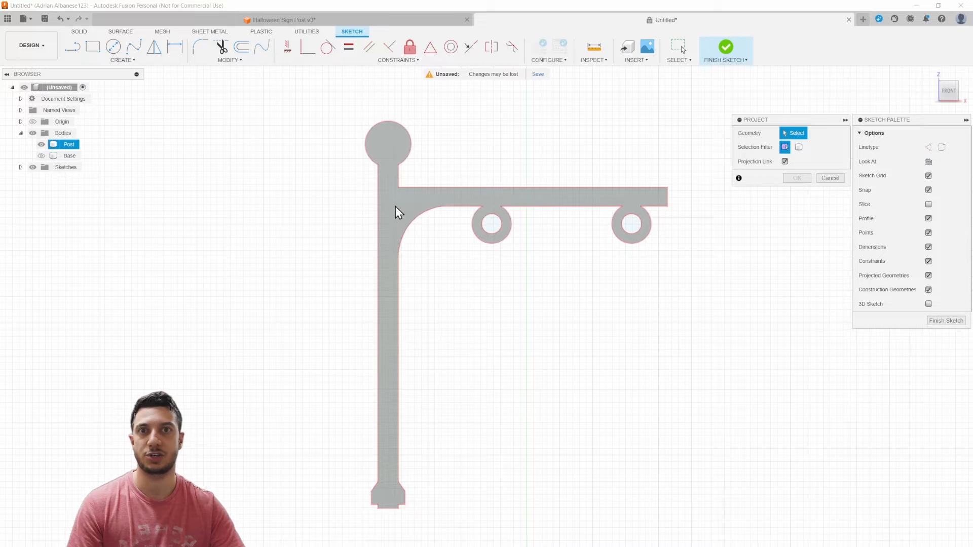
click(398, 206)
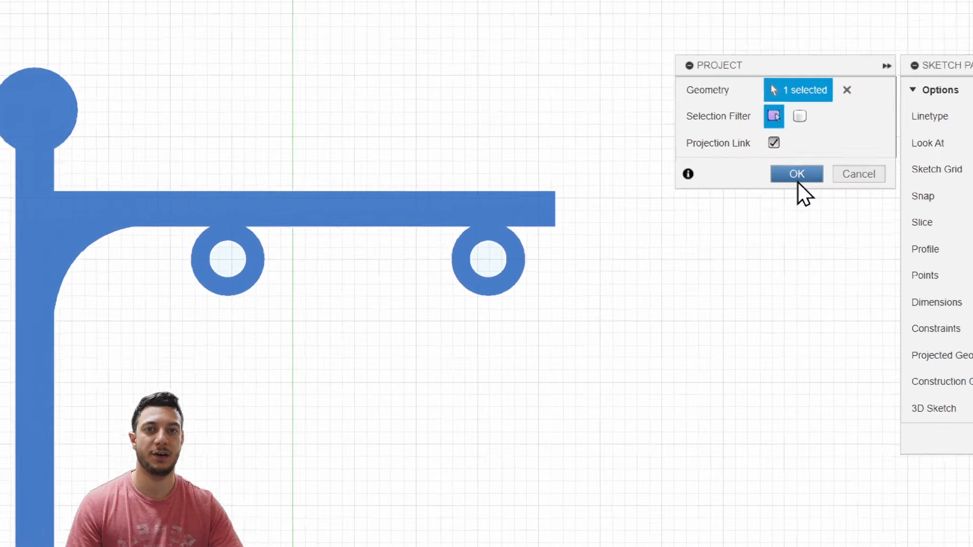
click(789, 169)
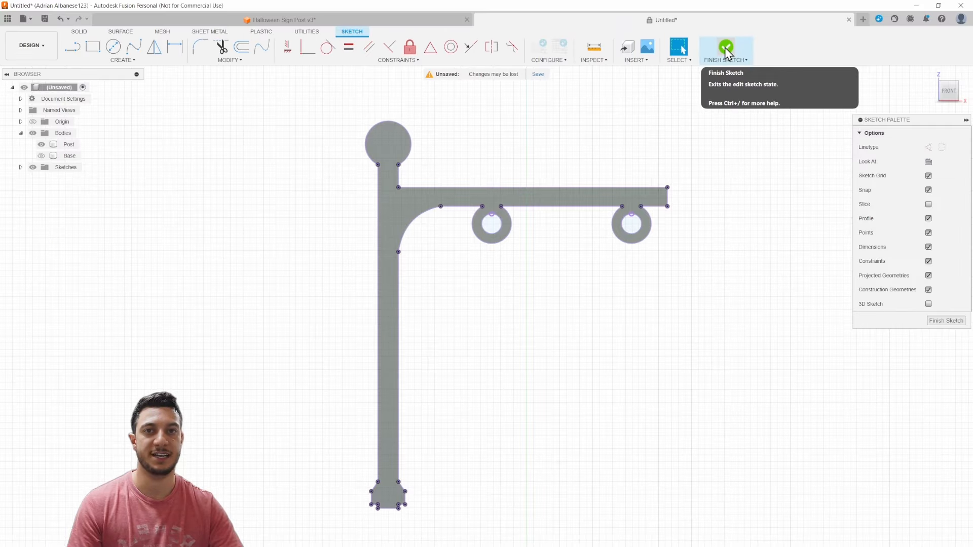
click(722, 42)
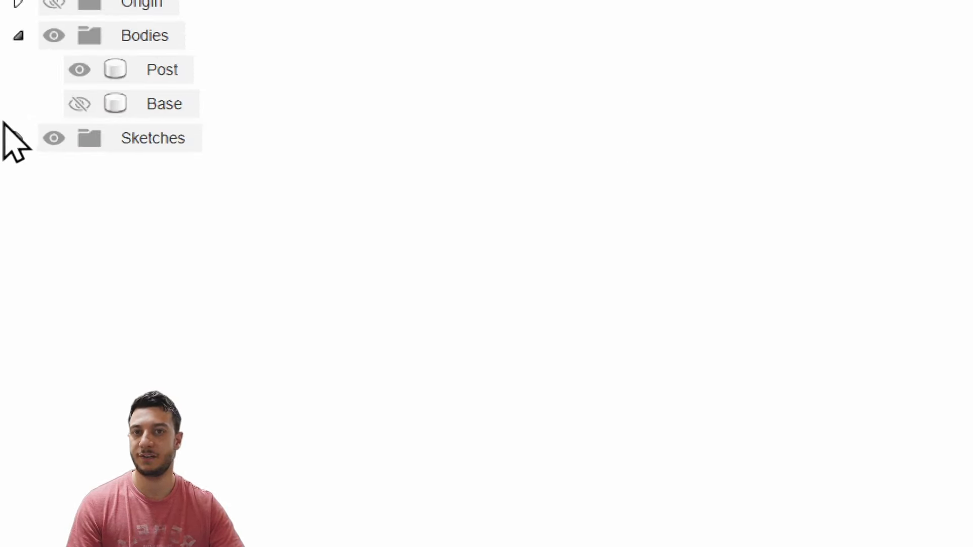
Expand the list of sketches and select Sketch4, which holds the post's projected outline.
click(19, 138)
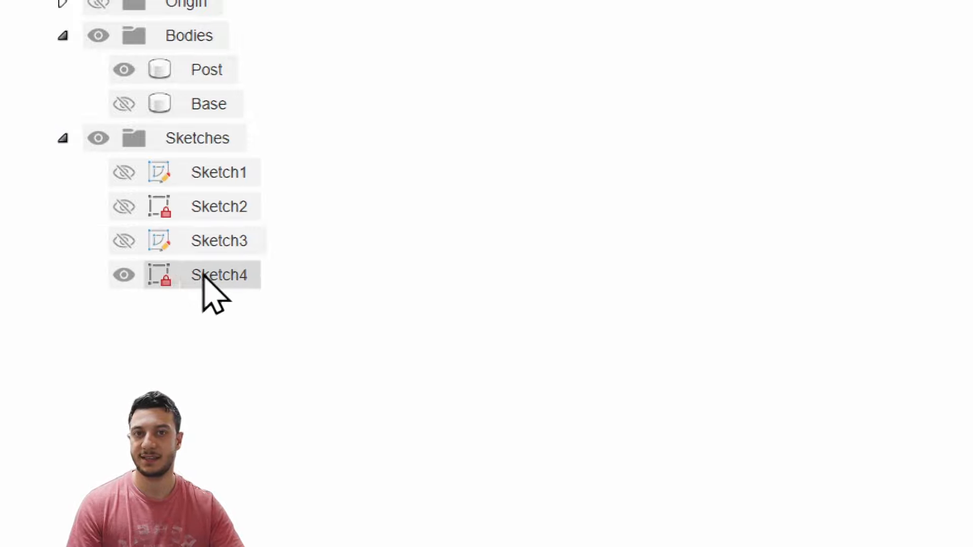
click(173, 278)
click(125, 271)
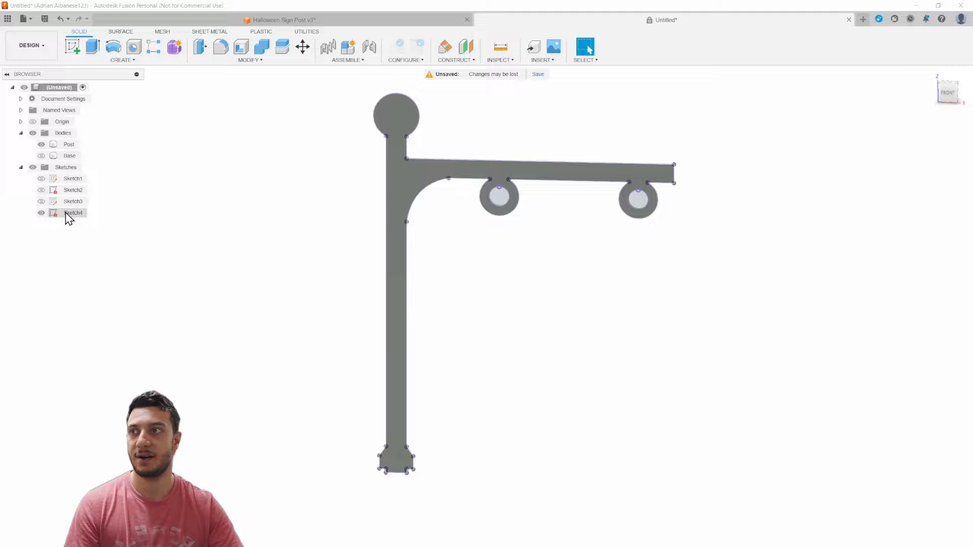
click(69, 213)
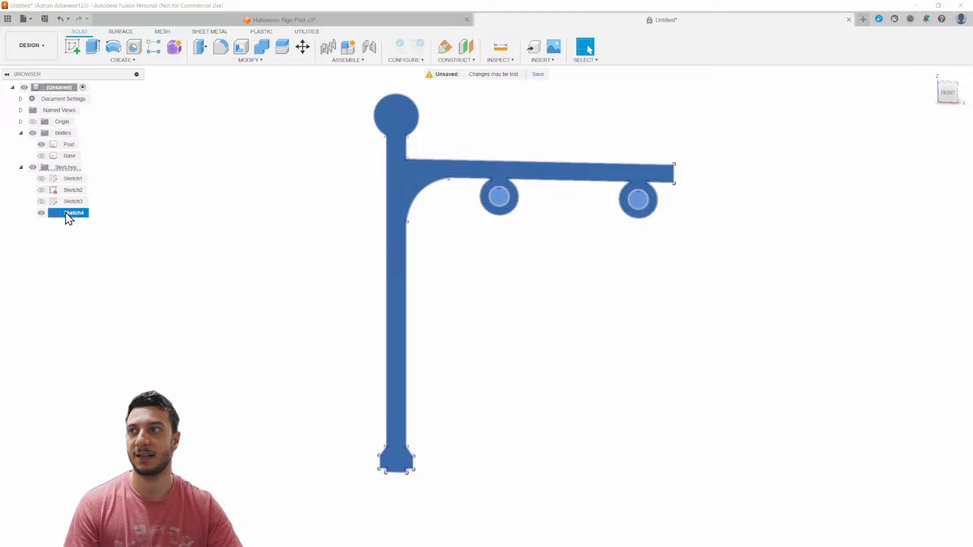
right_click(69, 217)
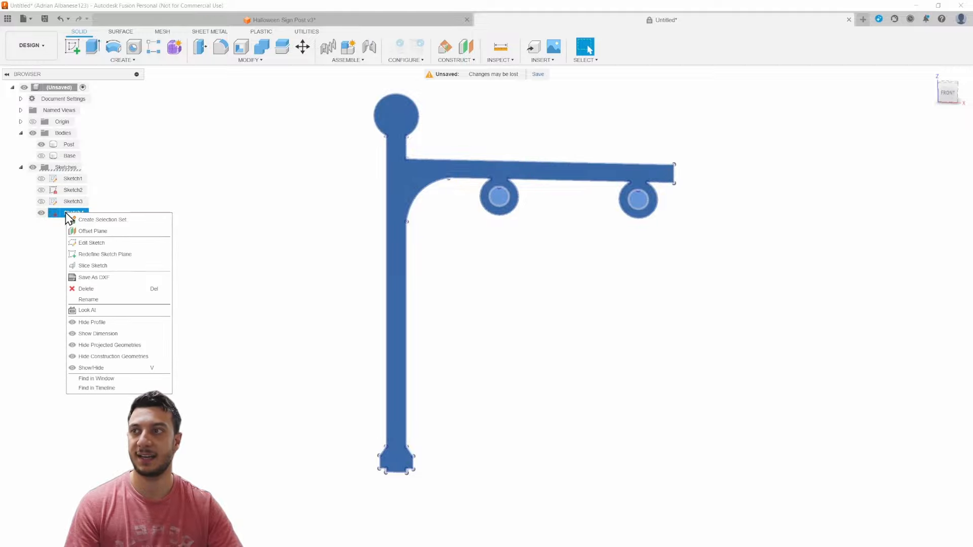
key(Escape)
right_click(74, 217)
key(Escape)
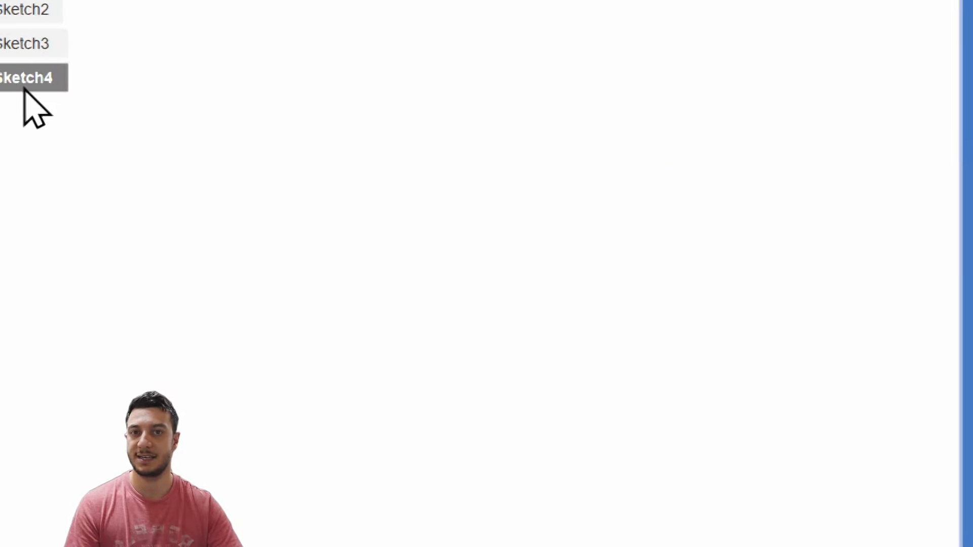
right_click(24, 87)
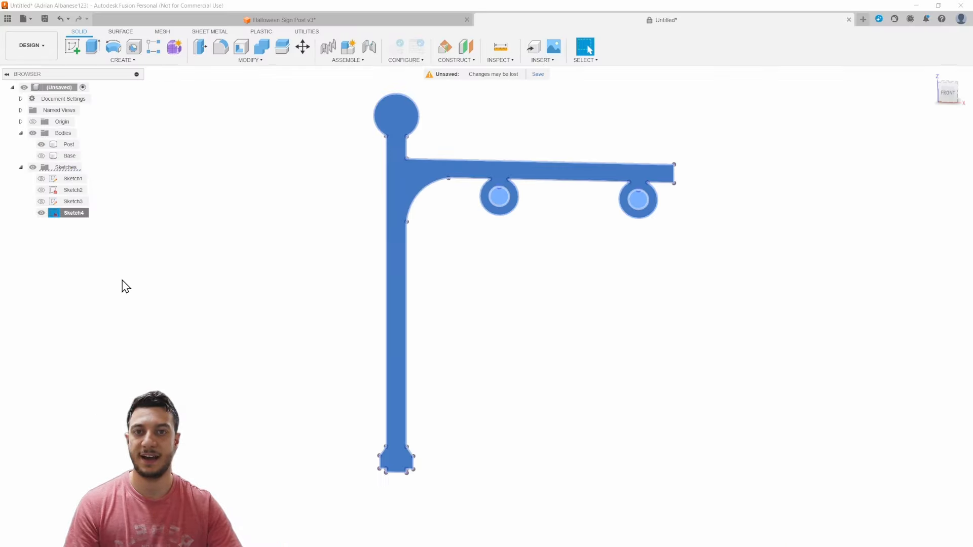
Save Sketch4 to the computer as a DXF file named "new post" in the Halloween Sign folder.
right_click(71, 215)
click(81, 278)
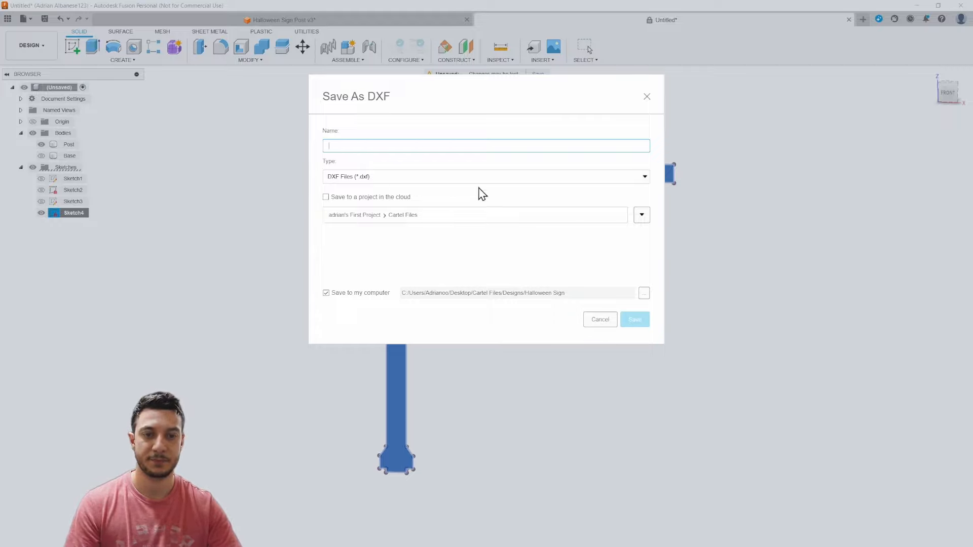
text(new pos)
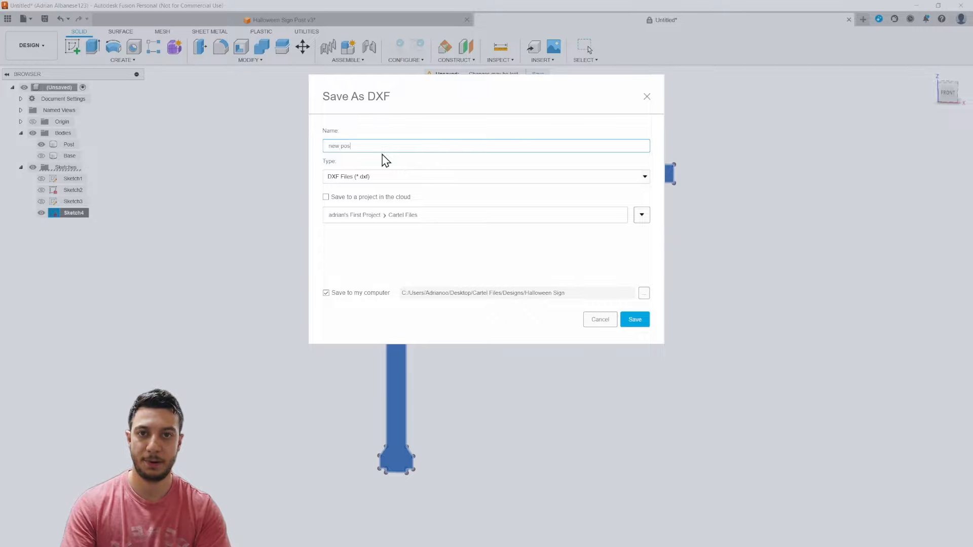
text(t)
click(643, 320)
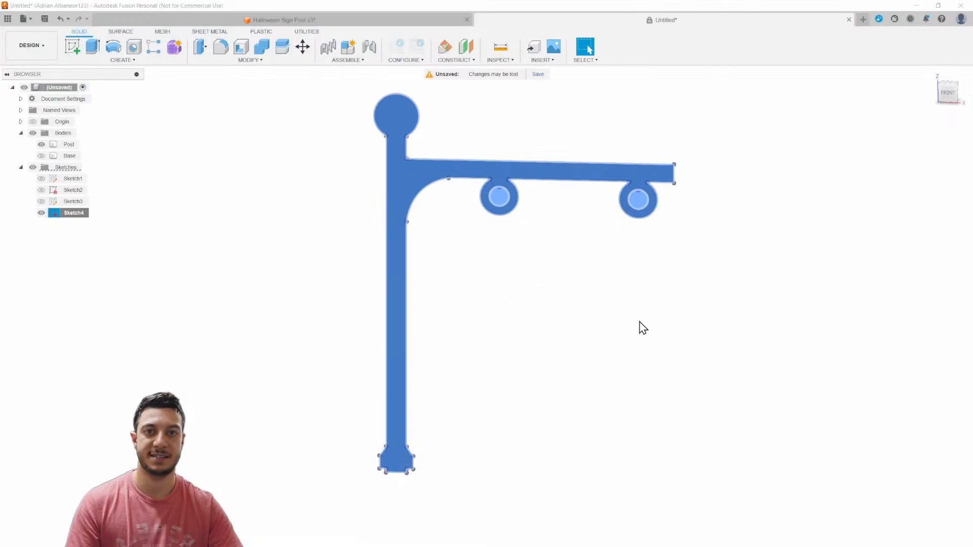
Hide Sketch4 and the post body, and show the base body on its own.
click(43, 213)
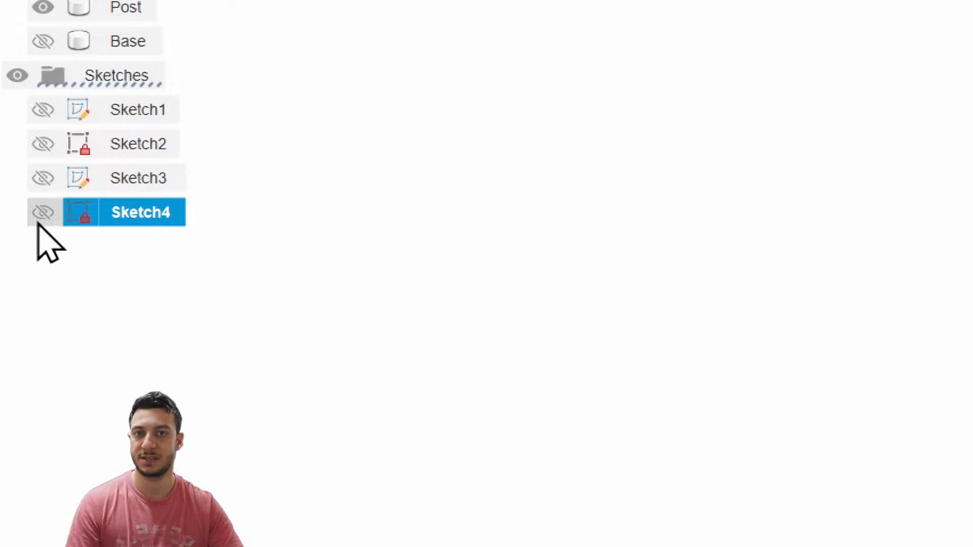
click(554, 342)
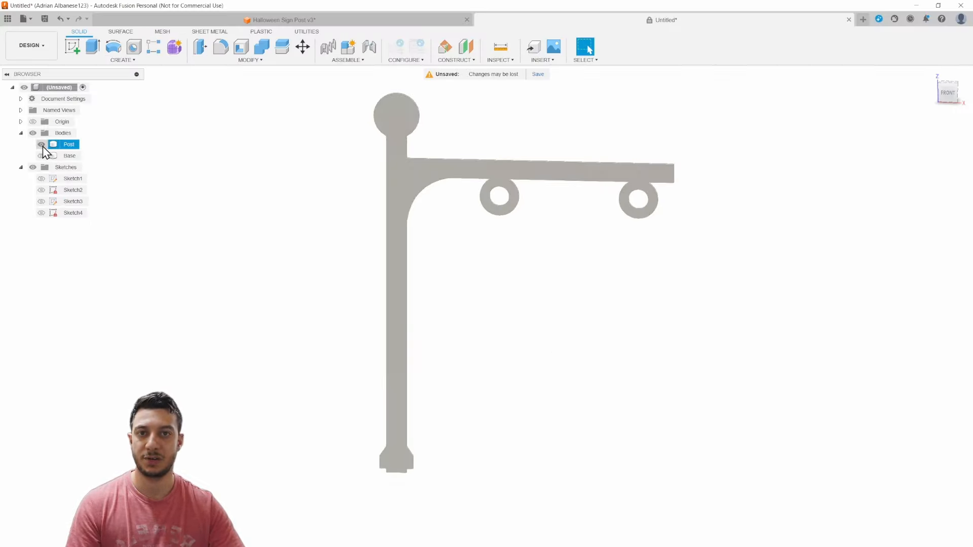
click(41, 145)
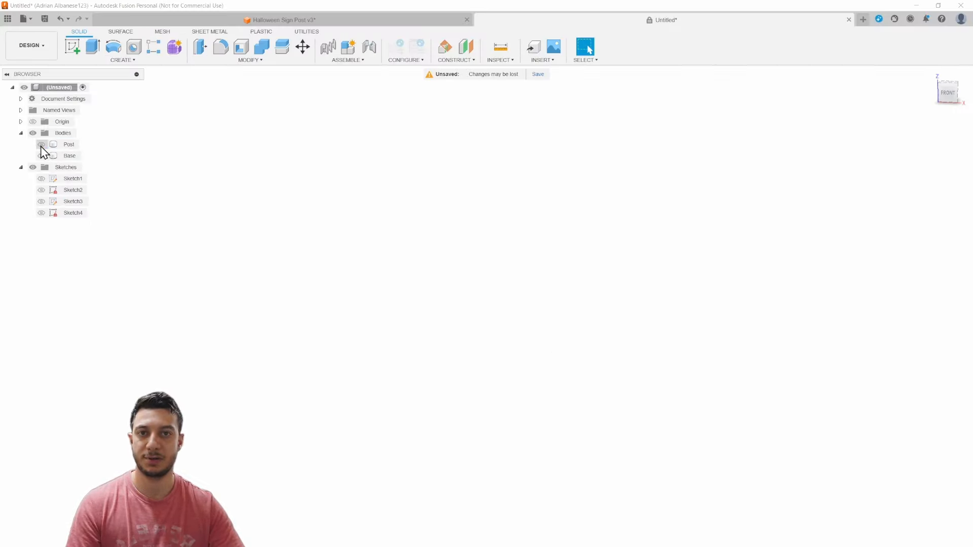
click(42, 156)
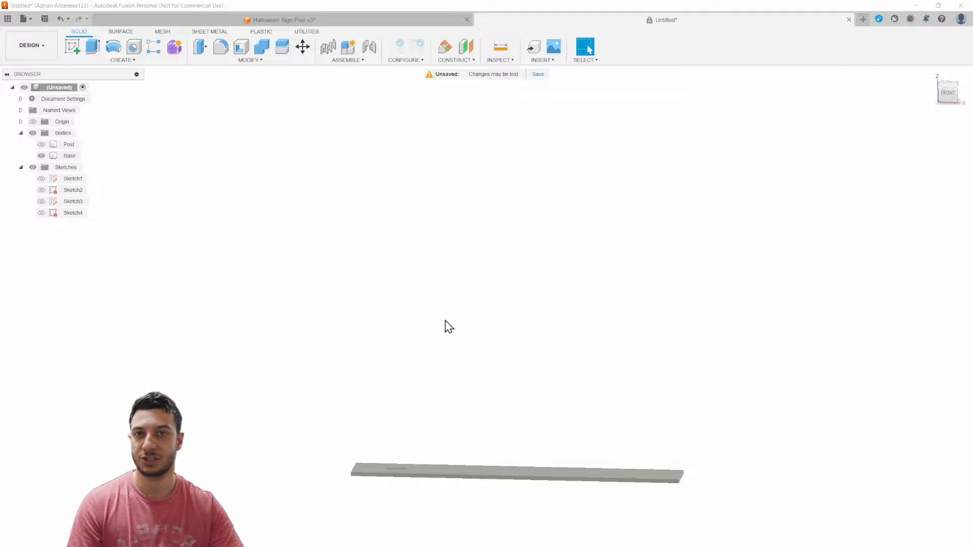
Start a Fillet on the two vertical corner edges at the base's slotted end.
shift+middle_drag(512, 434, 423, 306)
click(427, 315)
scroll(424, 308, up, 3)
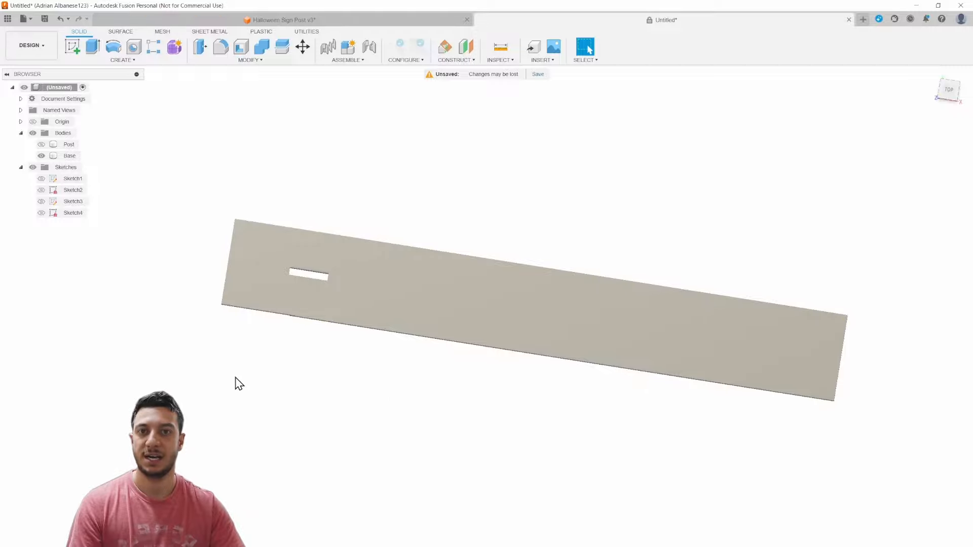
shift+middle_drag(191, 374, 381, 309)
scroll(371, 423, up, 5)
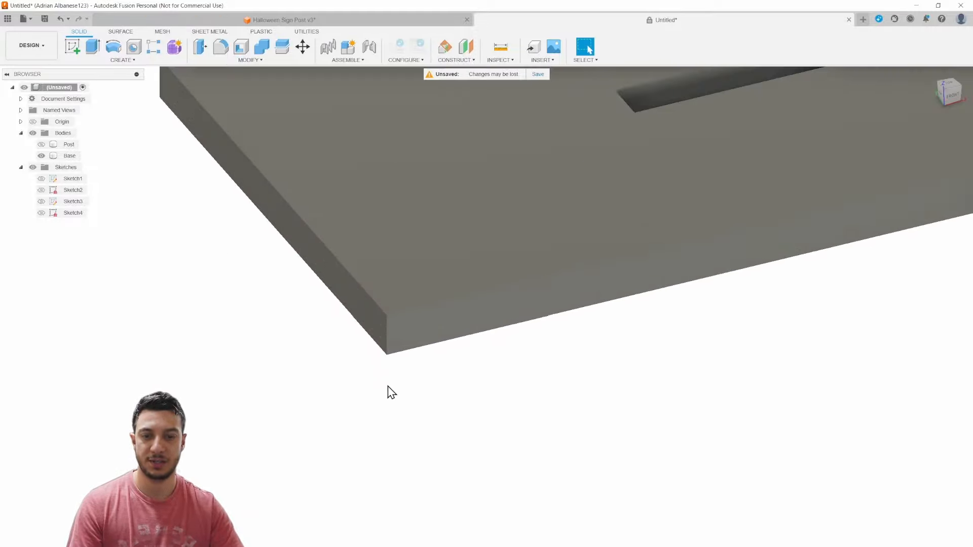
scroll(461, 406, down, 3)
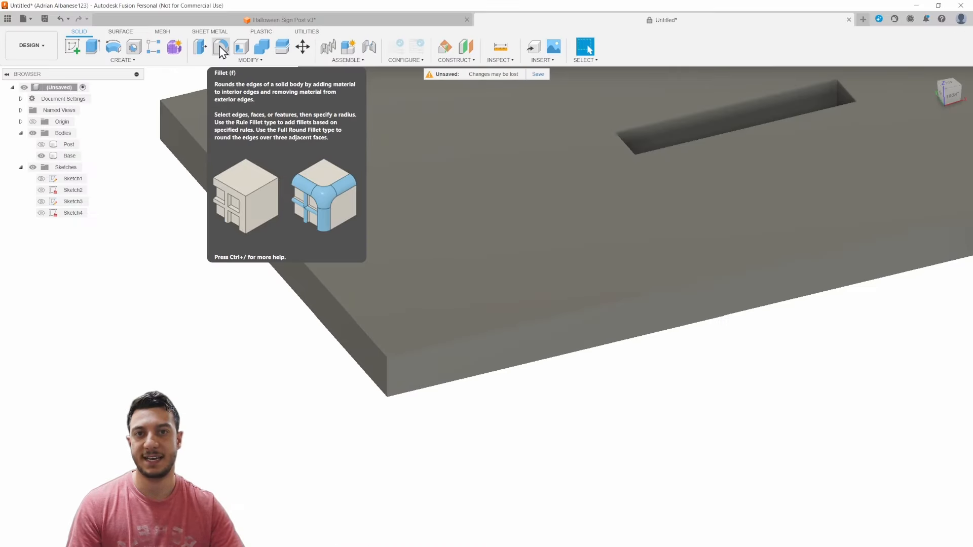
click(223, 51)
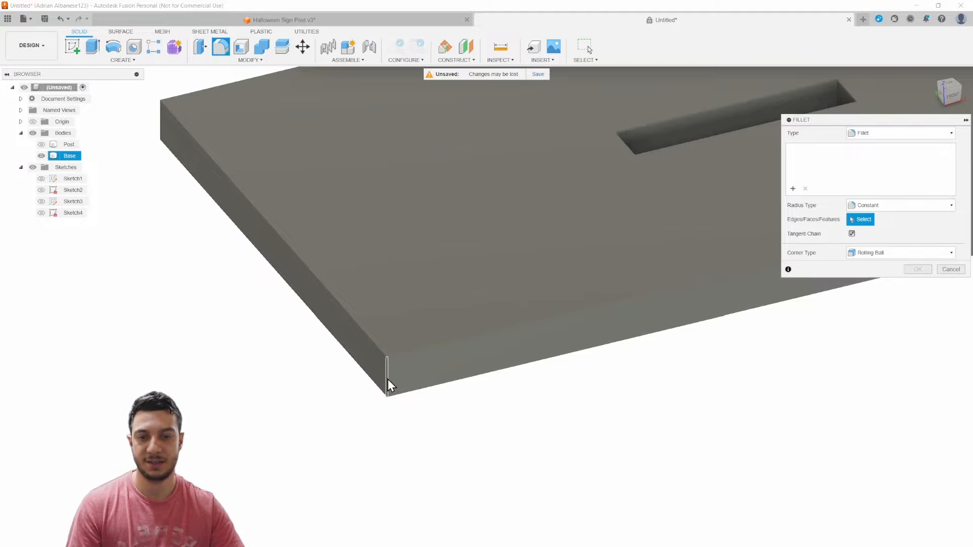
click(387, 376)
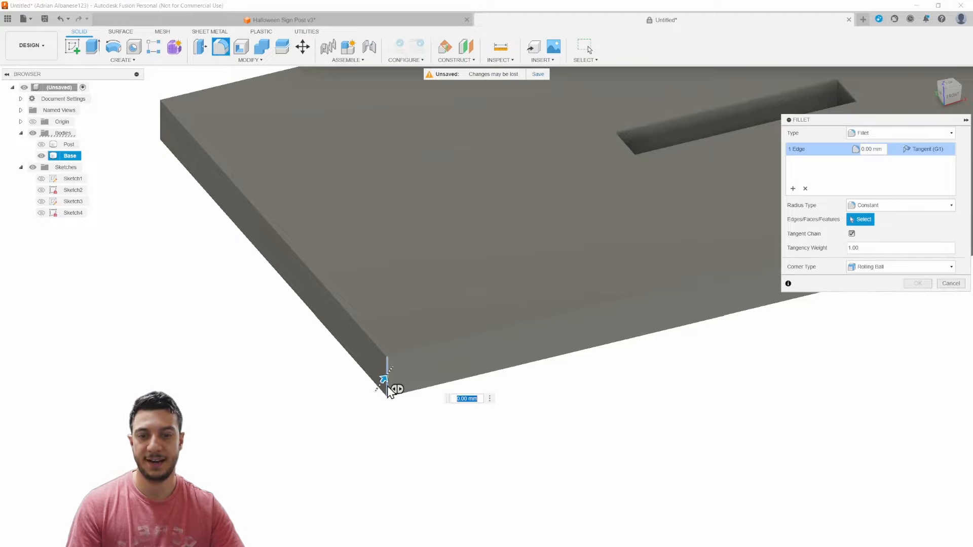
click(159, 126)
Add the two vertical corner edges at the base's end opposite the slot to the fillet selection.
scroll(439, 332, down, 6)
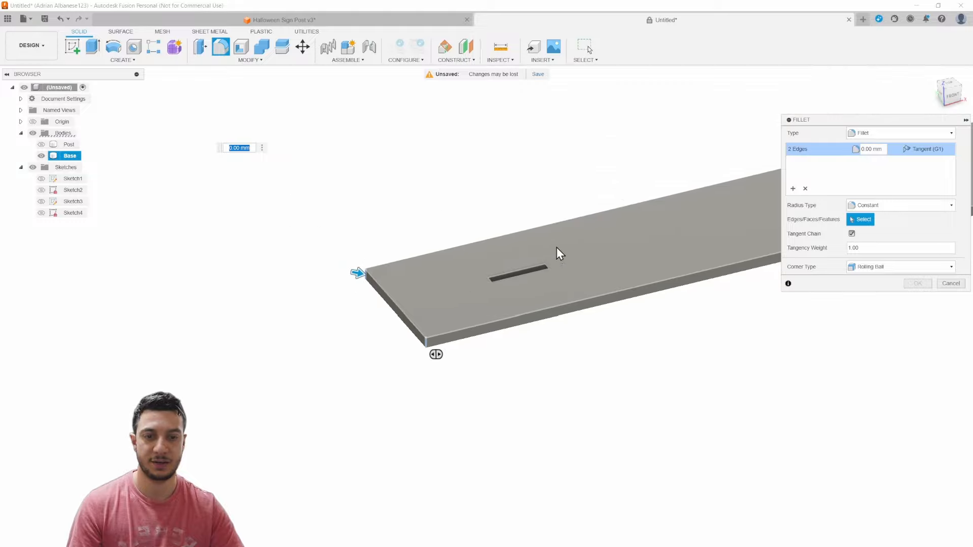
middle_drag(591, 239, 126, 296)
middle_drag(717, 209, 119, 289)
scroll(292, 255, up, 7)
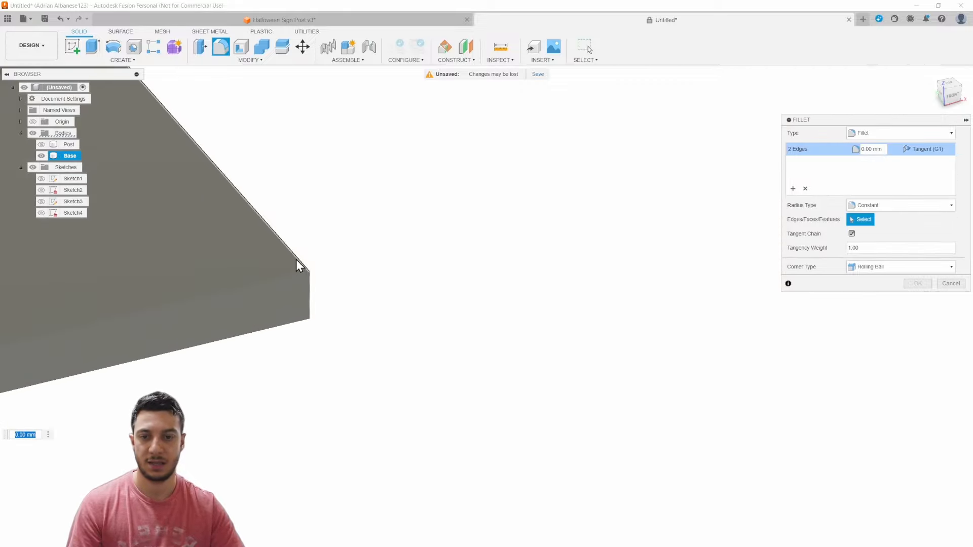
click(309, 296)
shift+middle_drag(315, 296, 149, 284)
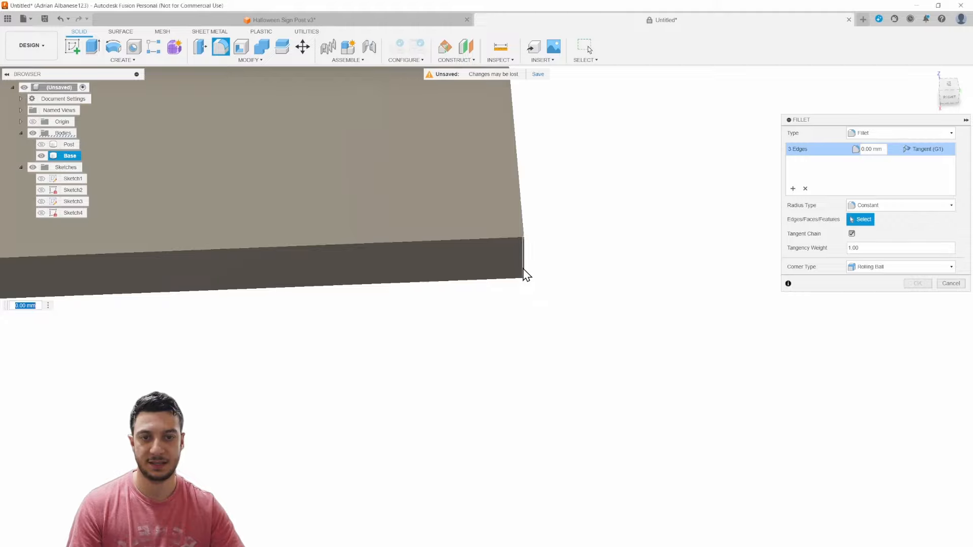
click(524, 271)
Round all four selected corners of the base with a 10 mm fillet.
middle_drag(260, 313, 617, 350)
middle_drag(402, 369, 153, 395)
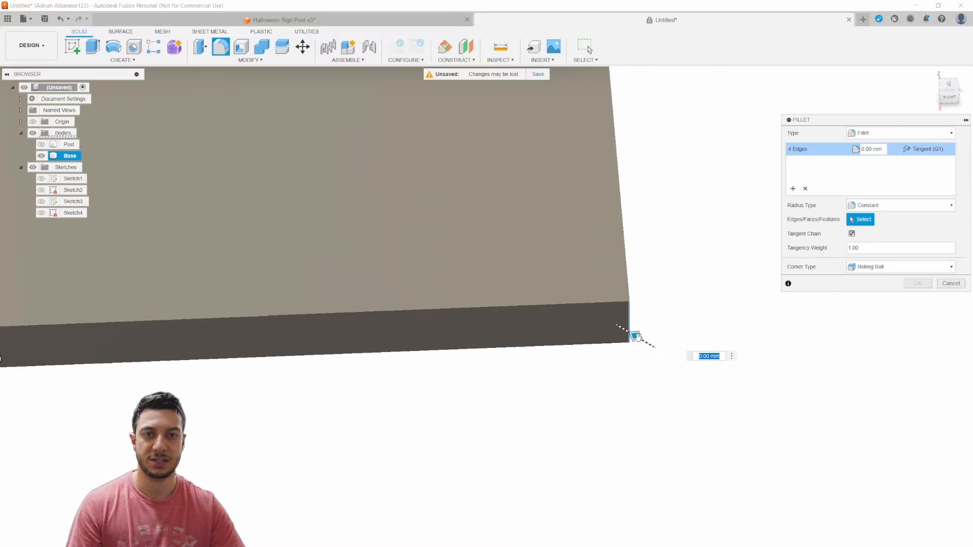
drag(635, 337, 606, 321)
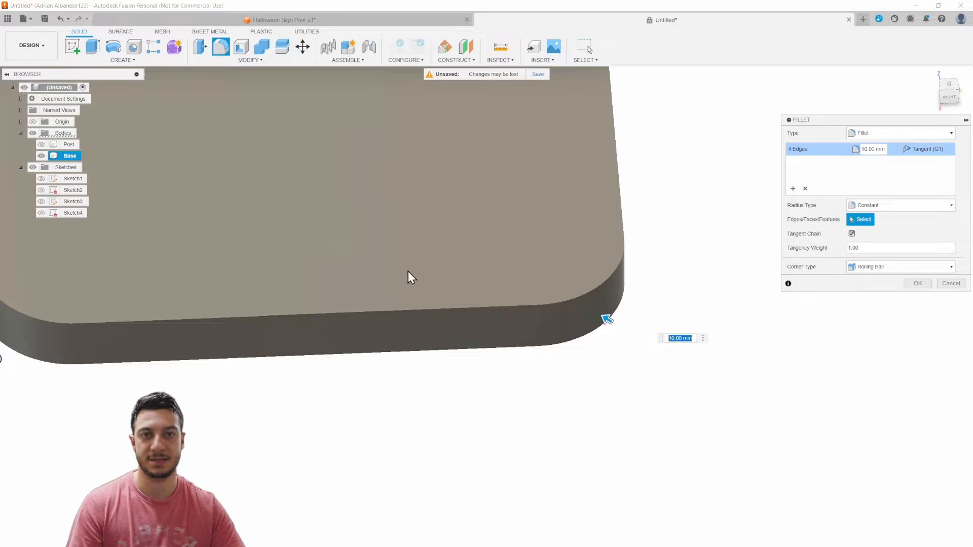
scroll(407, 303, down, 6)
shift+middle_drag(372, 278, 351, 257)
key(Return)
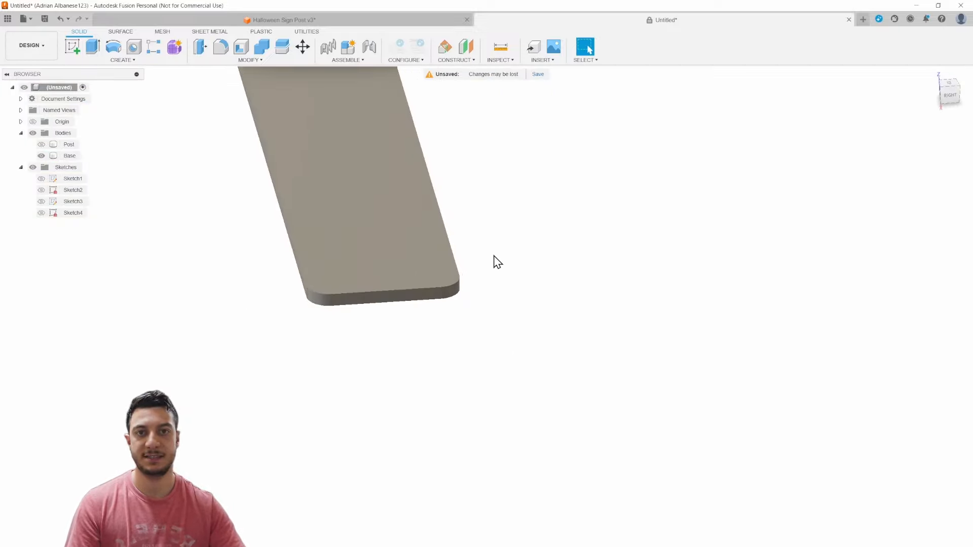
Start a new sketch on the large flat top face of the rounded base.
shift+middle_drag(494, 262, 315, 348)
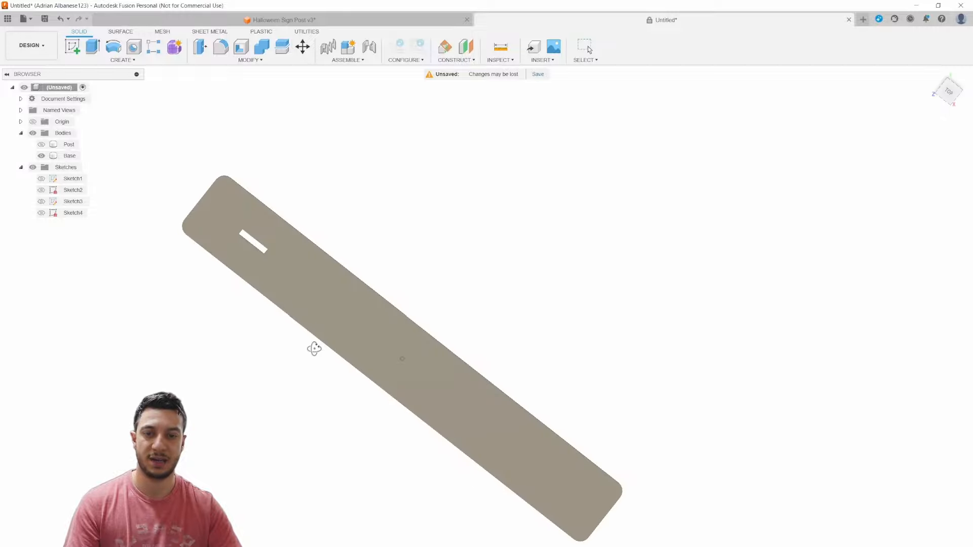
click(248, 272)
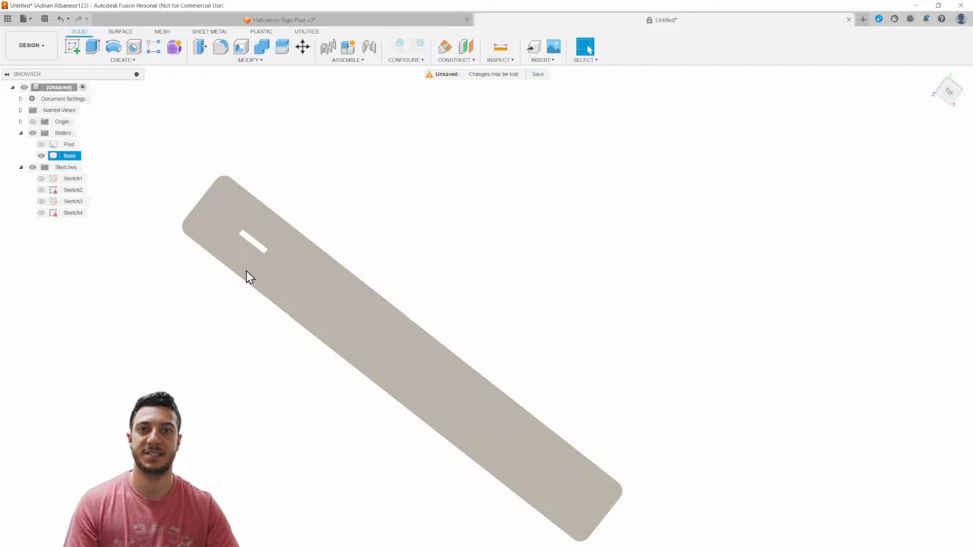
middle_drag(460, 406, 545, 361)
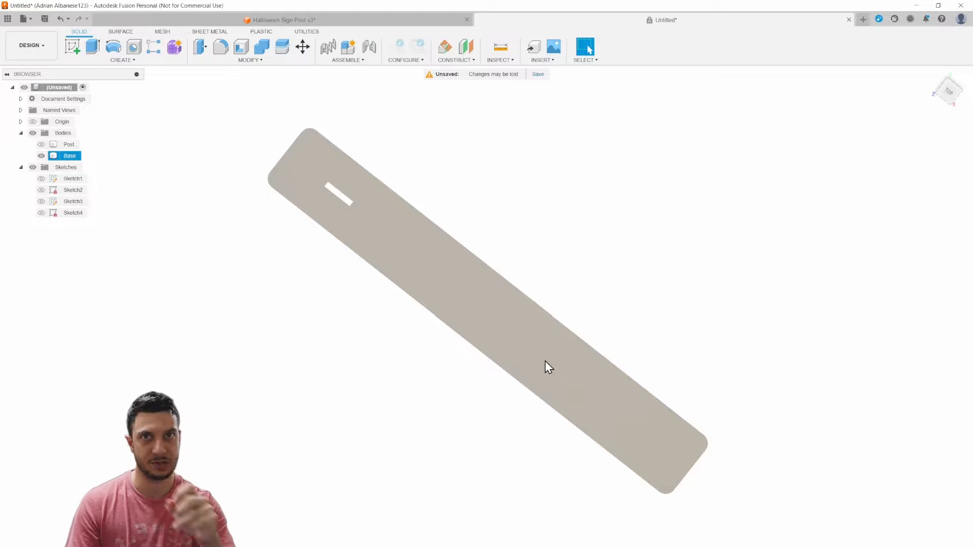
key(Escape)
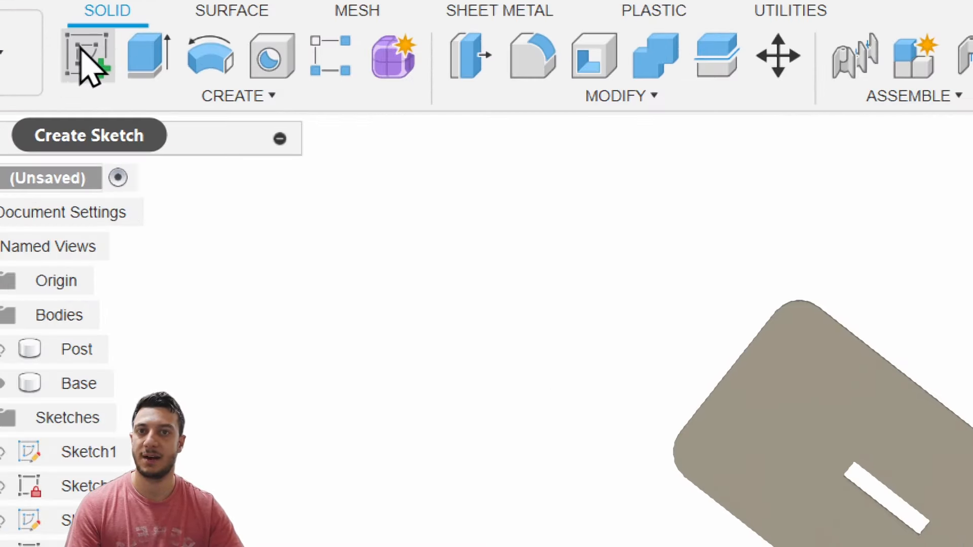
click(72, 47)
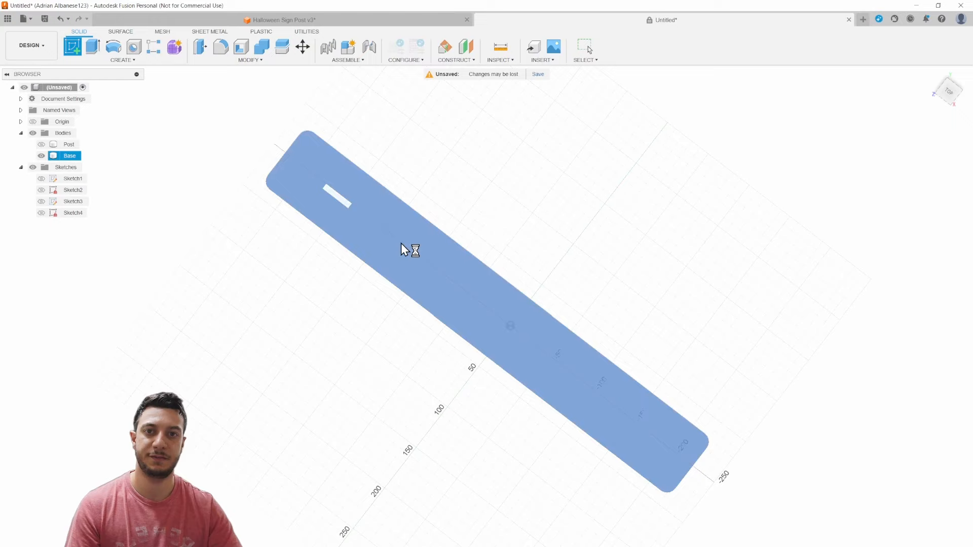
click(400, 243)
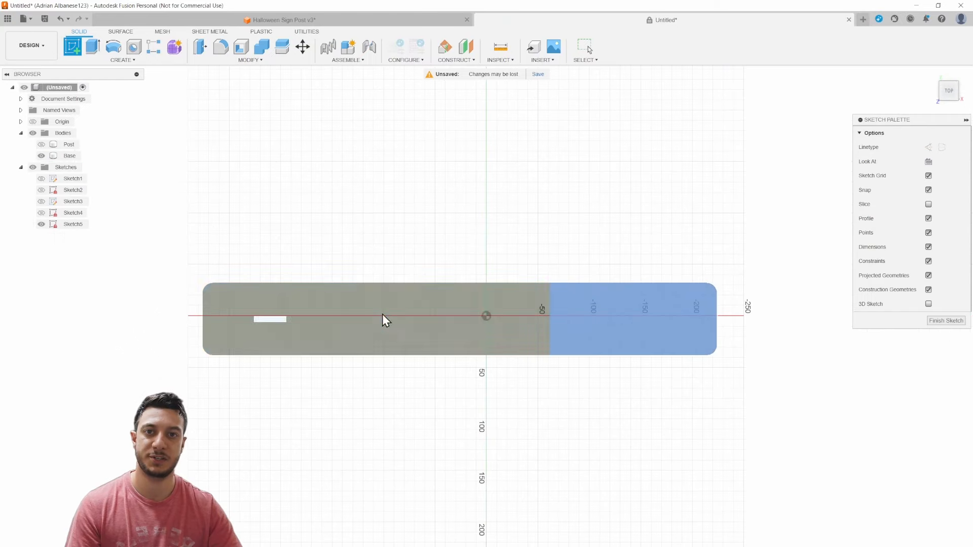
Project the base face's outer outline and slot into the sketch and finish the sketch.
key(p)
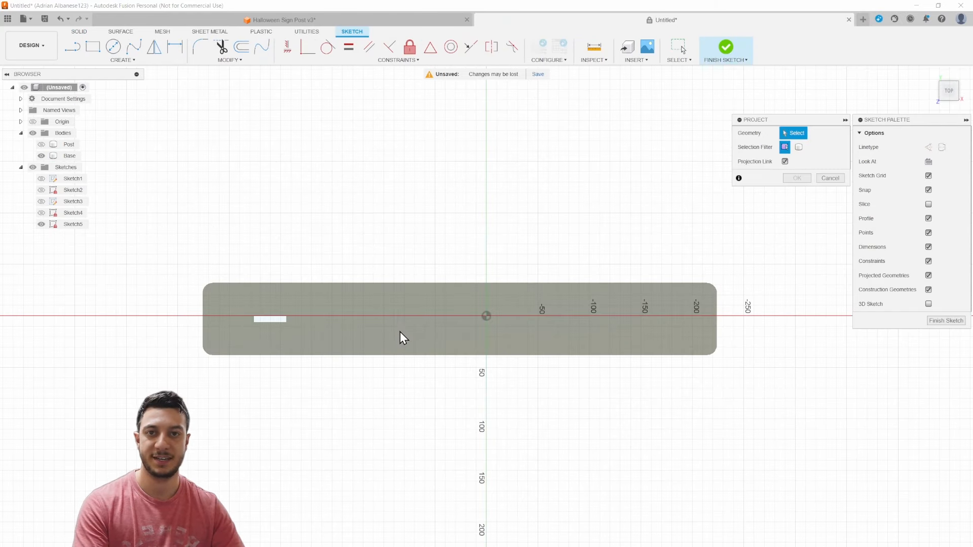
click(351, 306)
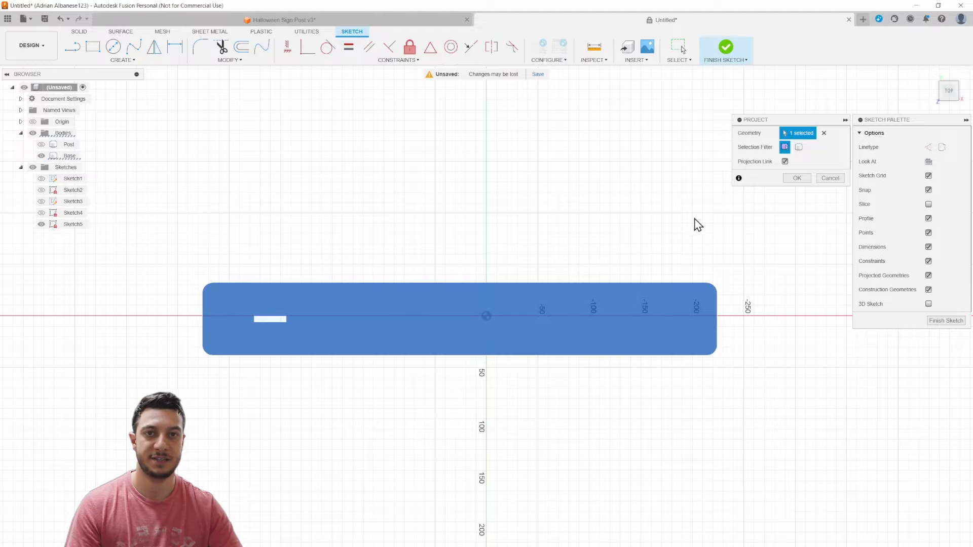
click(796, 179)
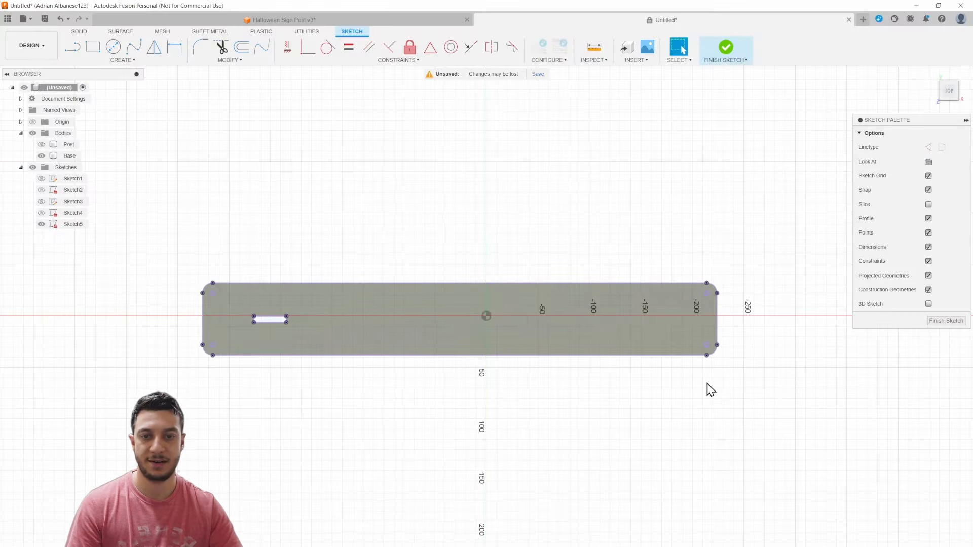
click(725, 47)
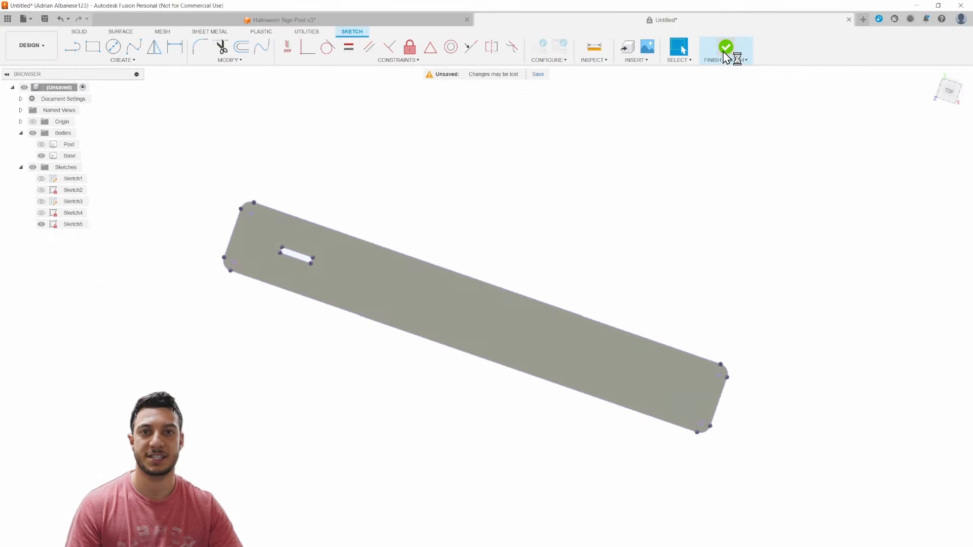
Save Sketch5 to the computer as a DXF file named "new base" in the Halloween Sign folder.
click(46, 226)
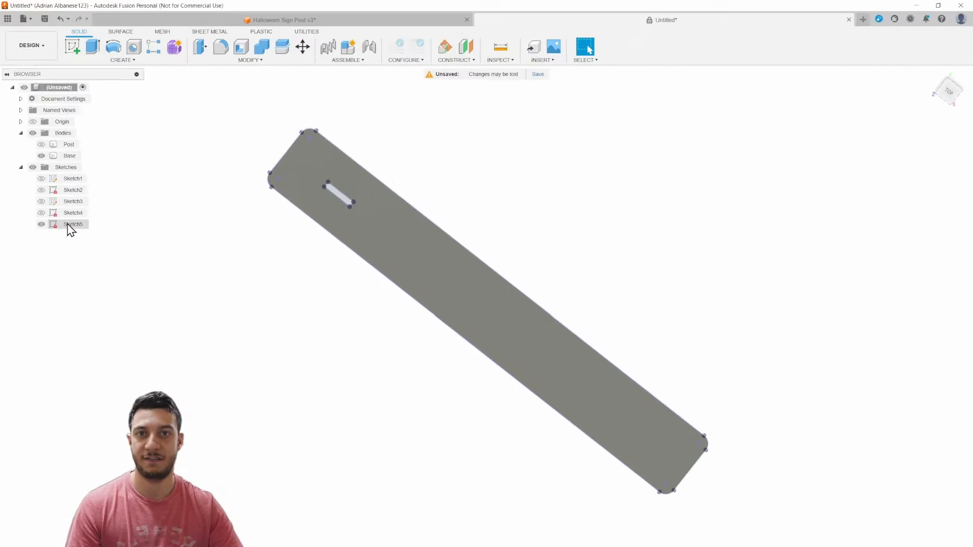
right_click(86, 221)
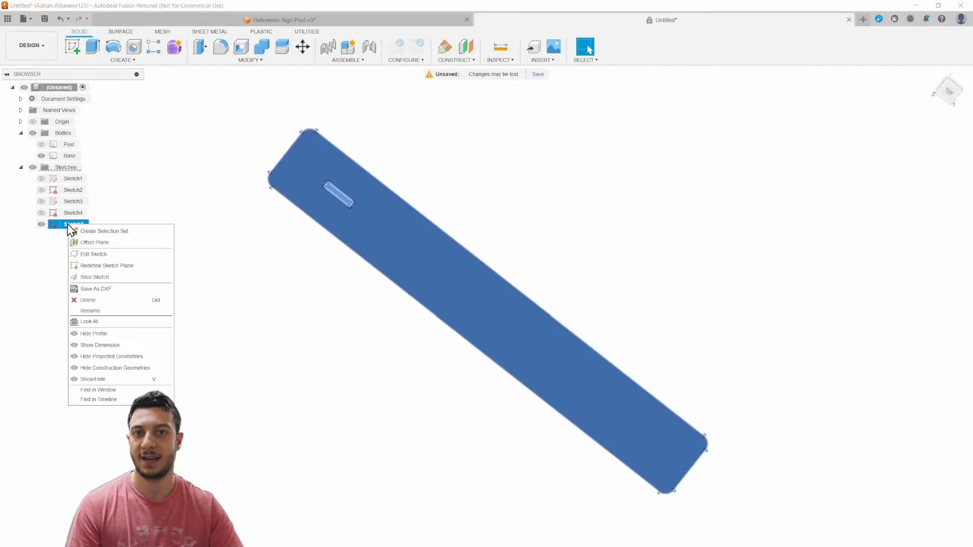
click(107, 287)
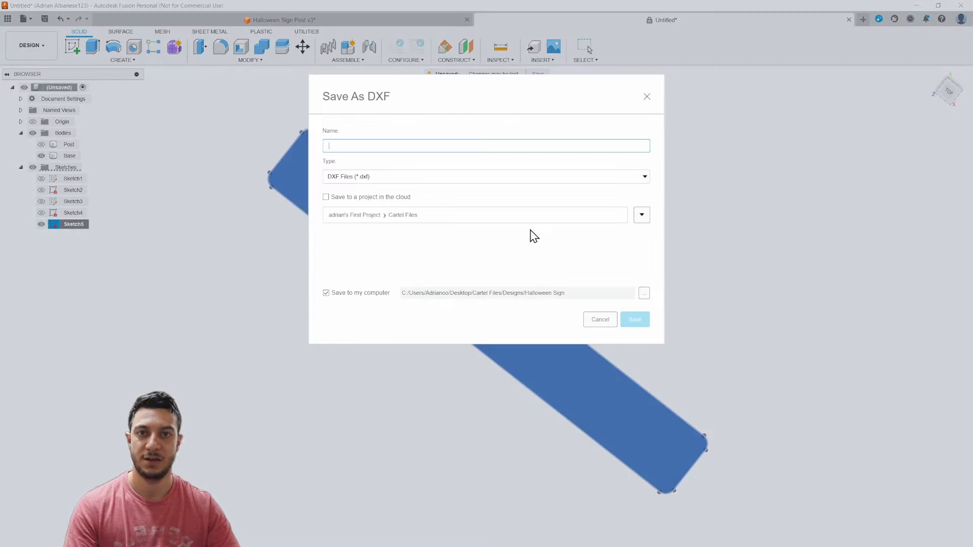
text(new base)
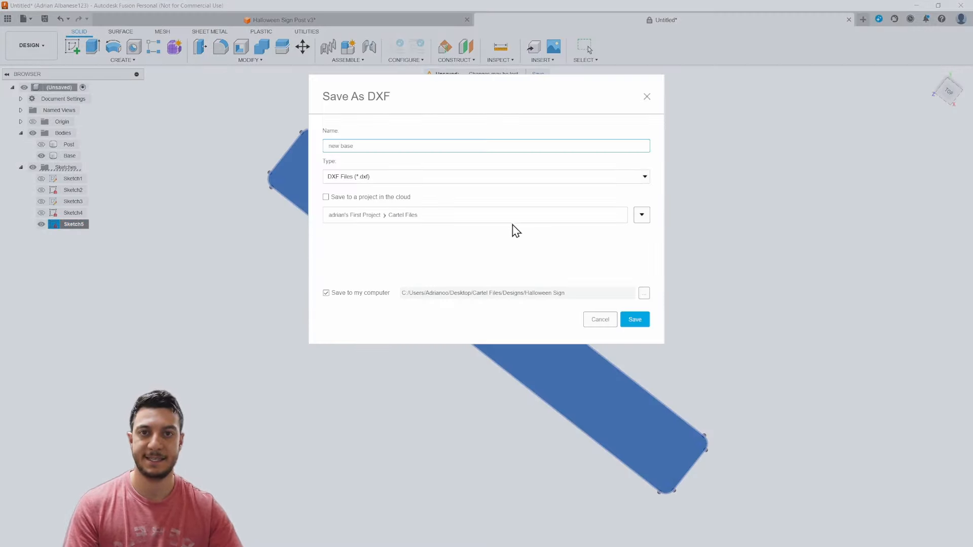
click(635, 319)
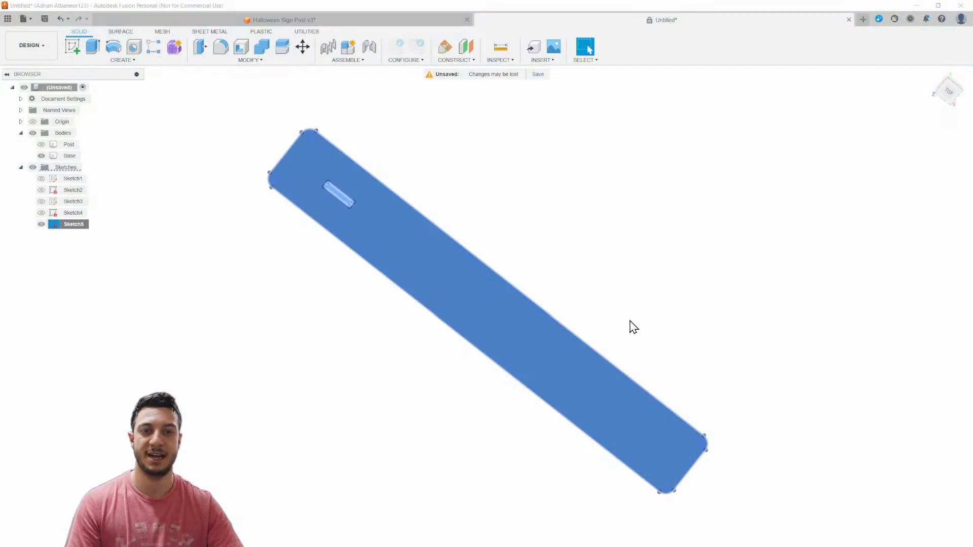
Switch to CorelDRAW and delete the old post outline from the Halloween Sign Post drawing.
click(292, 388)
key(alt+Tab)
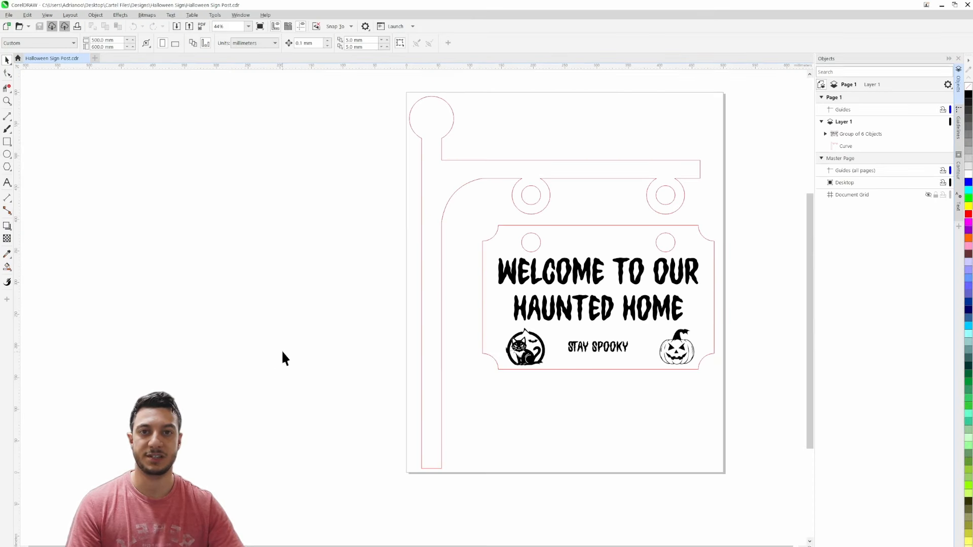
click(452, 196)
key(Delete)
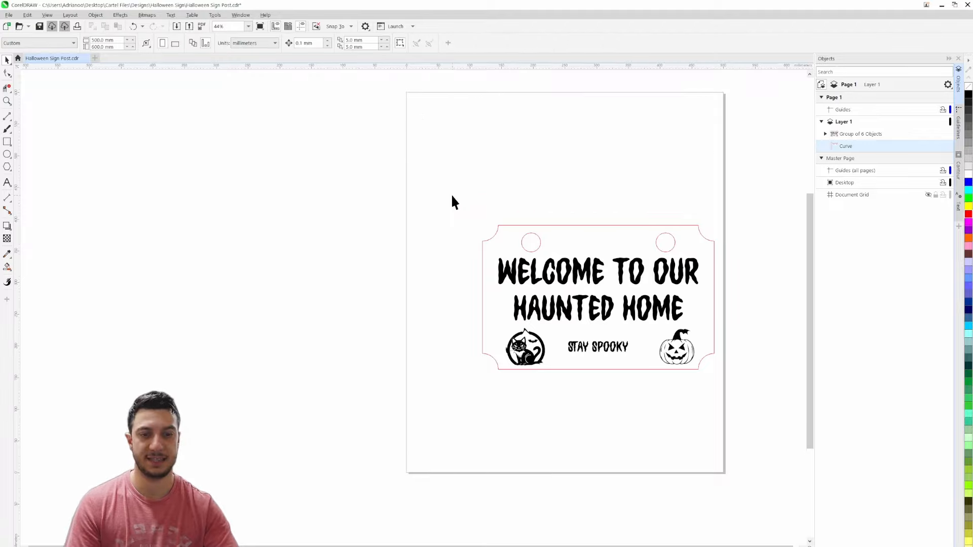
Import "new base.dxf" and "new post.dxf" together from the Halloween Sign folder, with Top projection, automatic units and unchanged scaling.
scroll(301, 236, up, 2)
scroll(302, 244, down, 4)
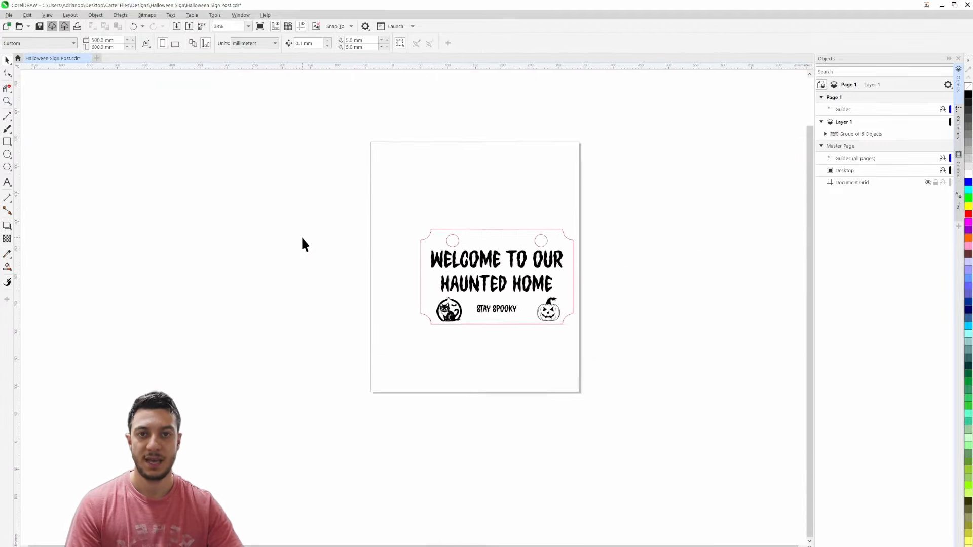
middle_drag(302, 243, 342, 243)
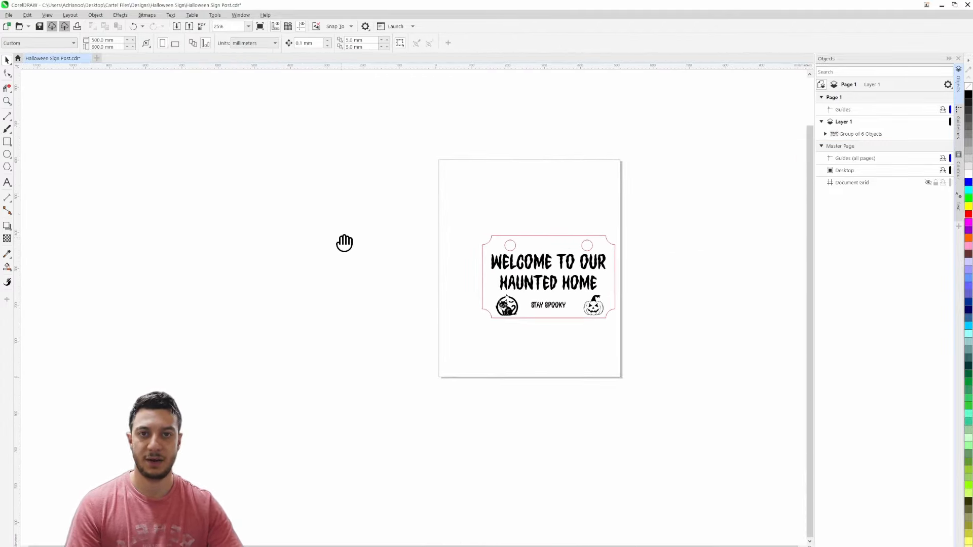
click(9, 14)
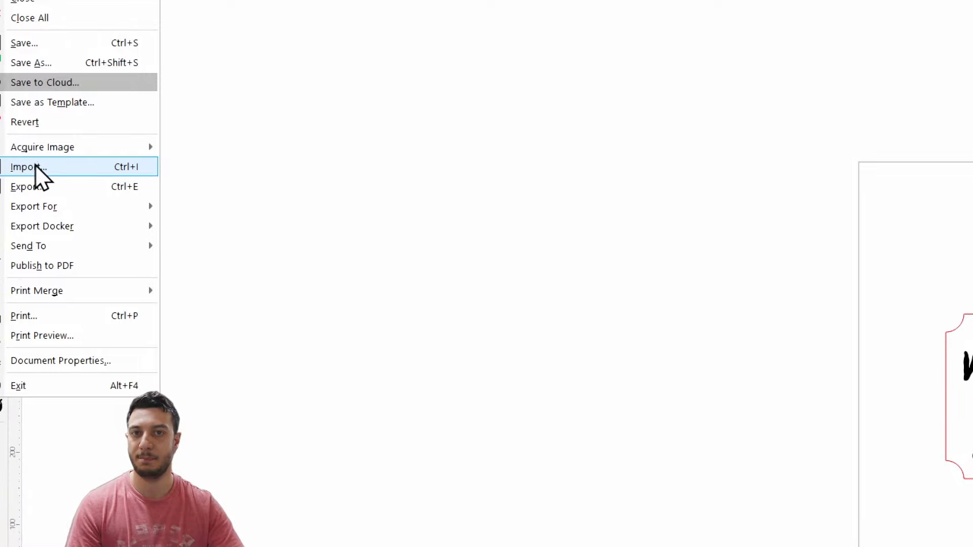
click(126, 165)
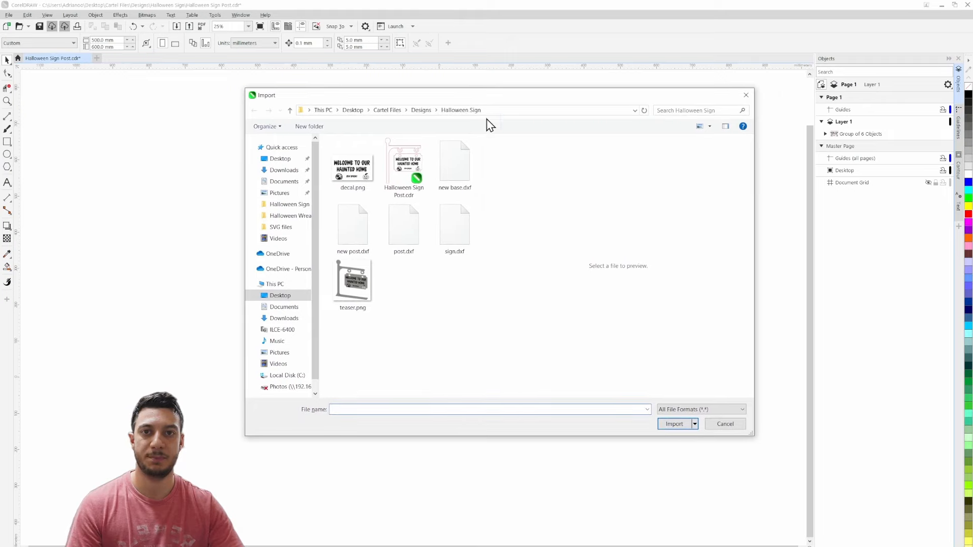
click(456, 169)
ctrl+click(361, 231)
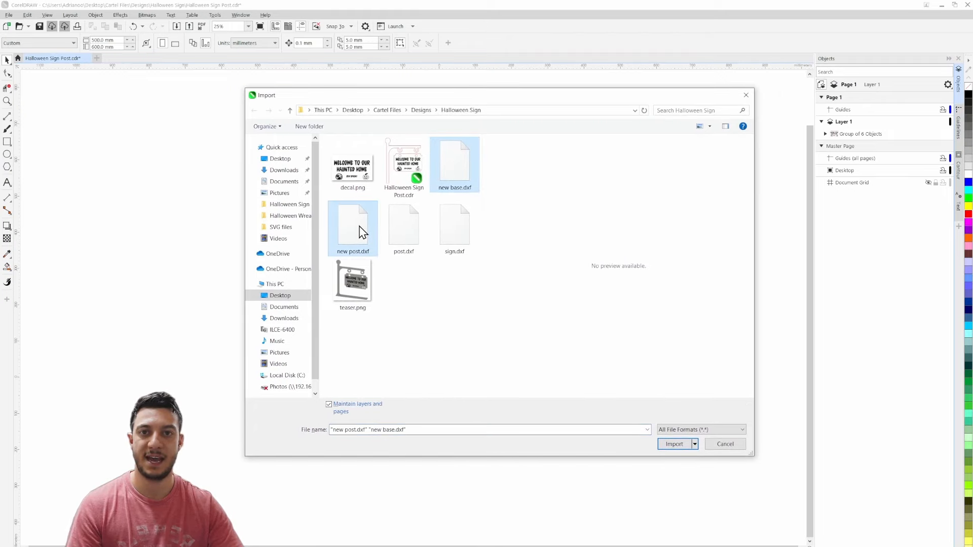
click(674, 444)
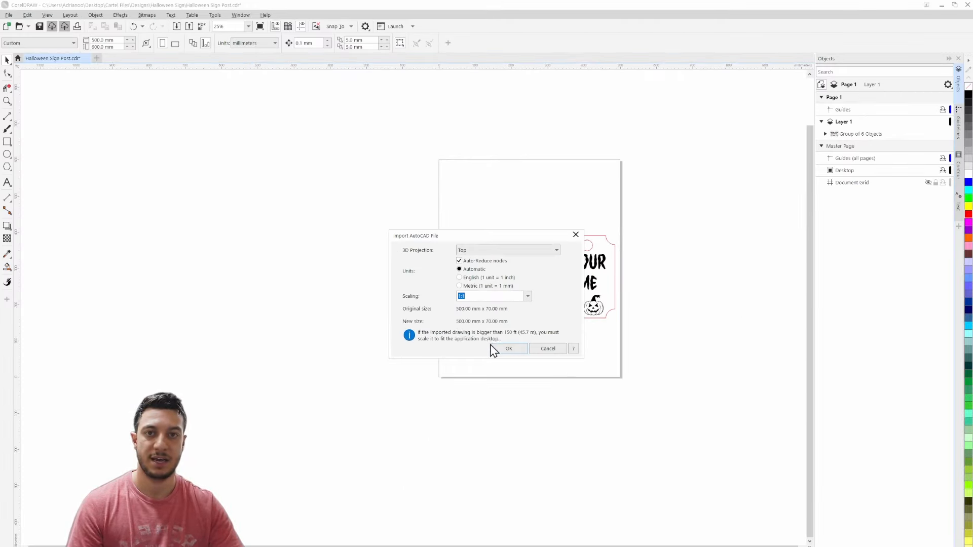
click(508, 348)
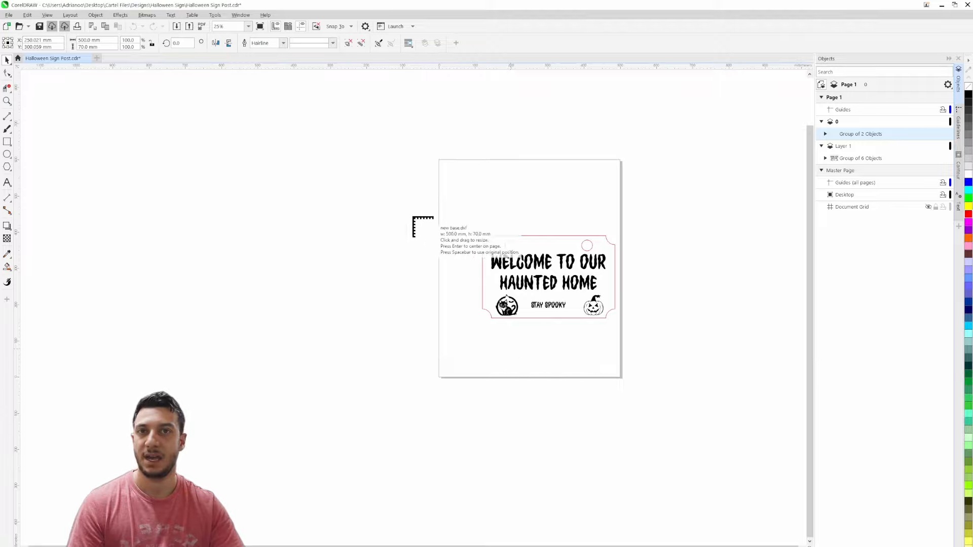
Place the imported base outline in the empty area left of the page and the post outline directly below it.
middle_drag(259, 205, 602, 215)
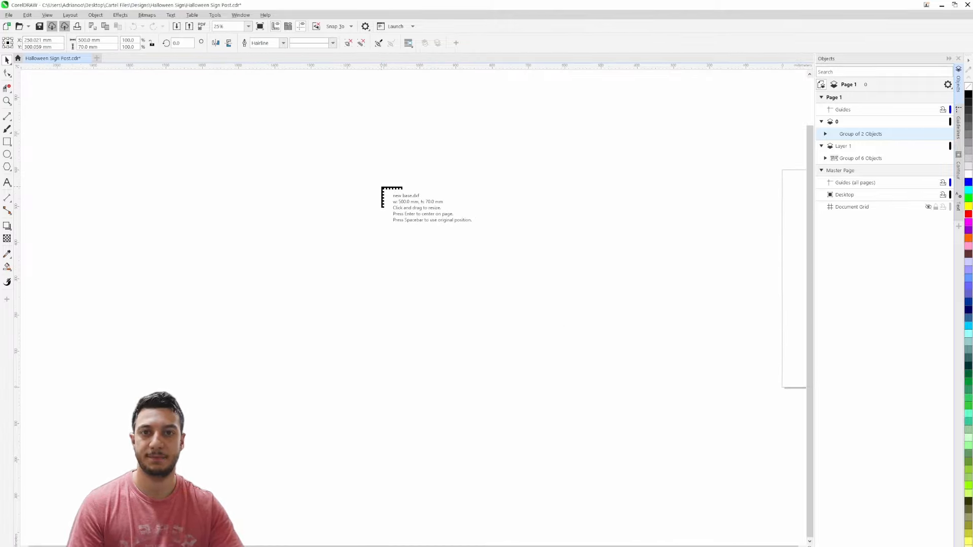
click(352, 154)
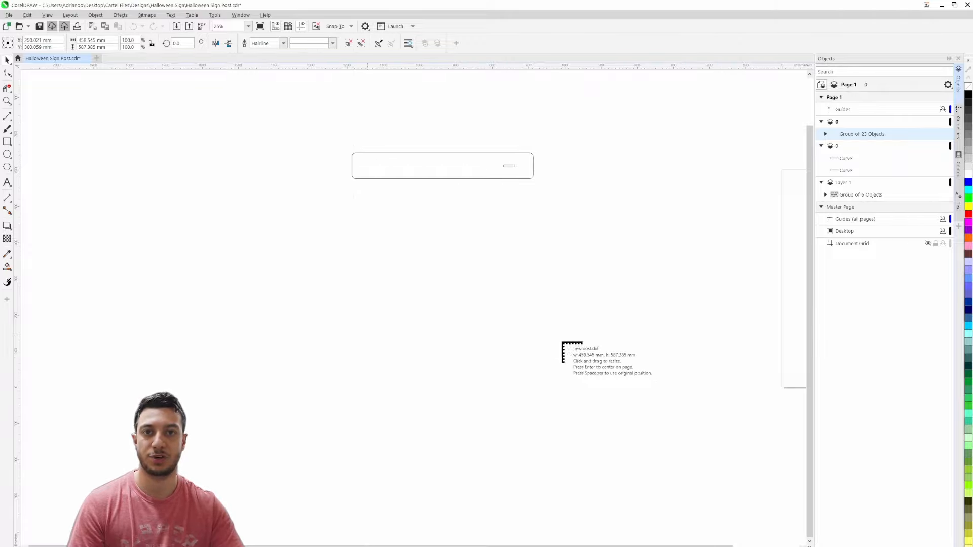
click(352, 207)
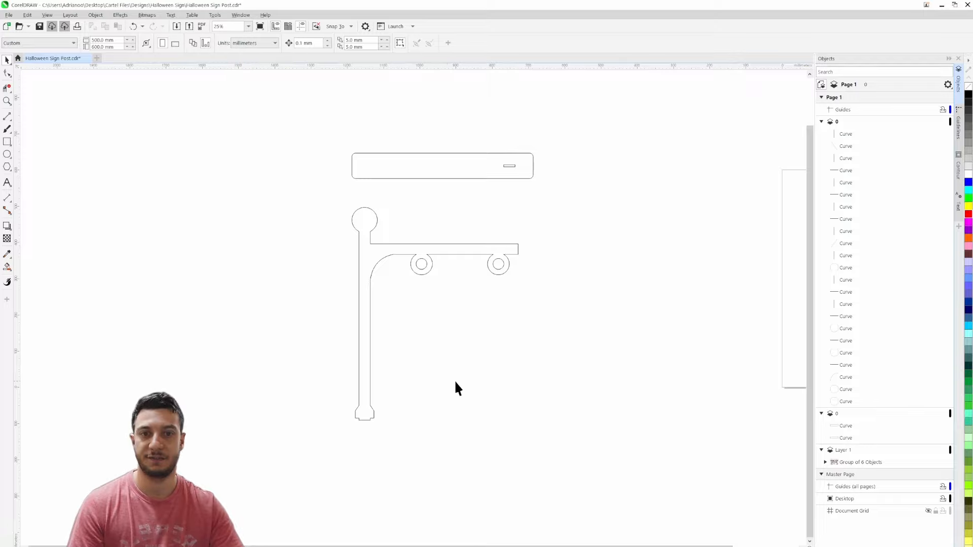
scroll(353, 431, up, 8)
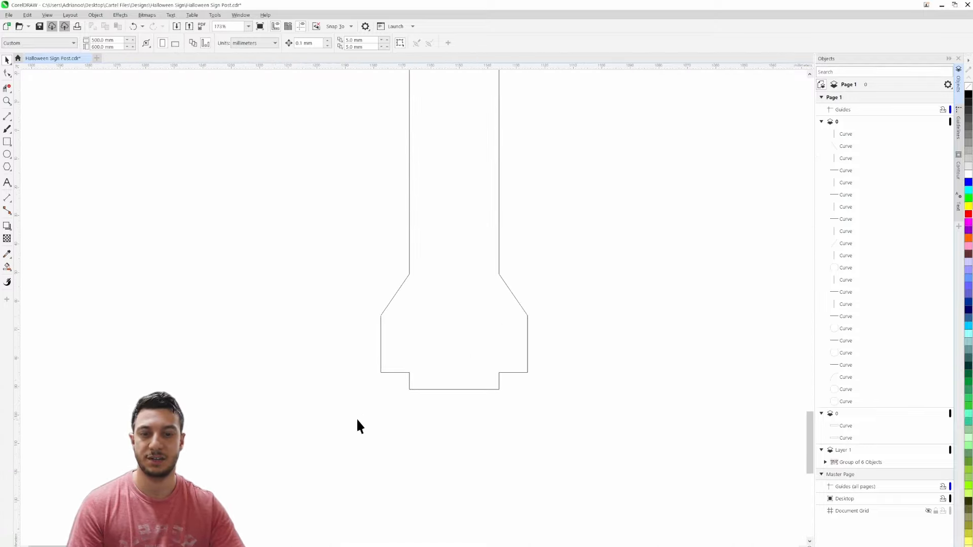
middle_drag(361, 298, 398, 299)
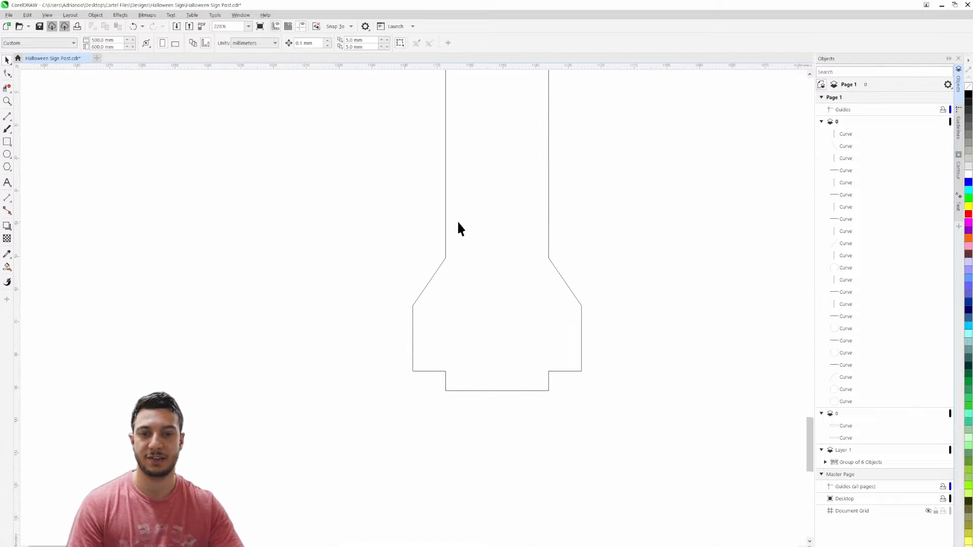
Combine all curves of the imported post outline into a single object.
scroll(426, 391, down, 8)
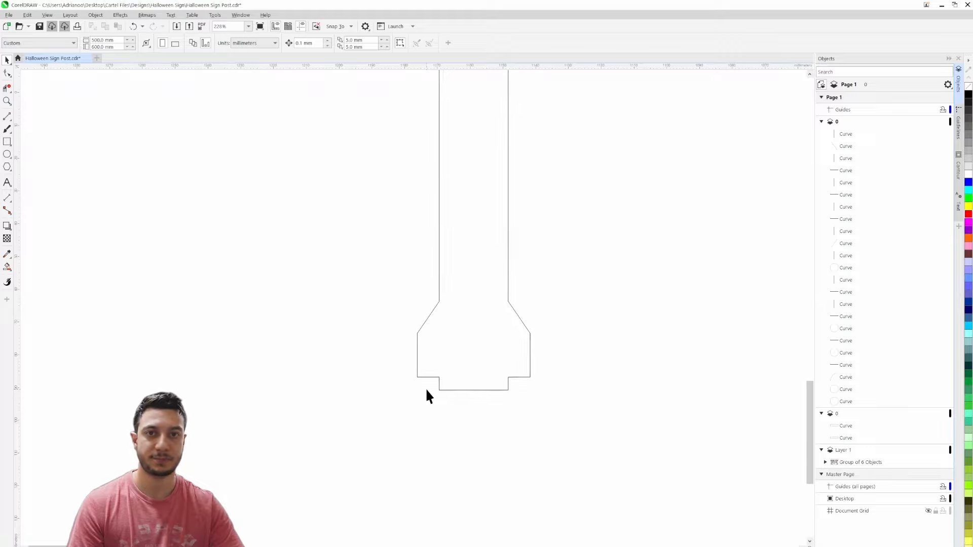
middle_drag(486, 278, 470, 326)
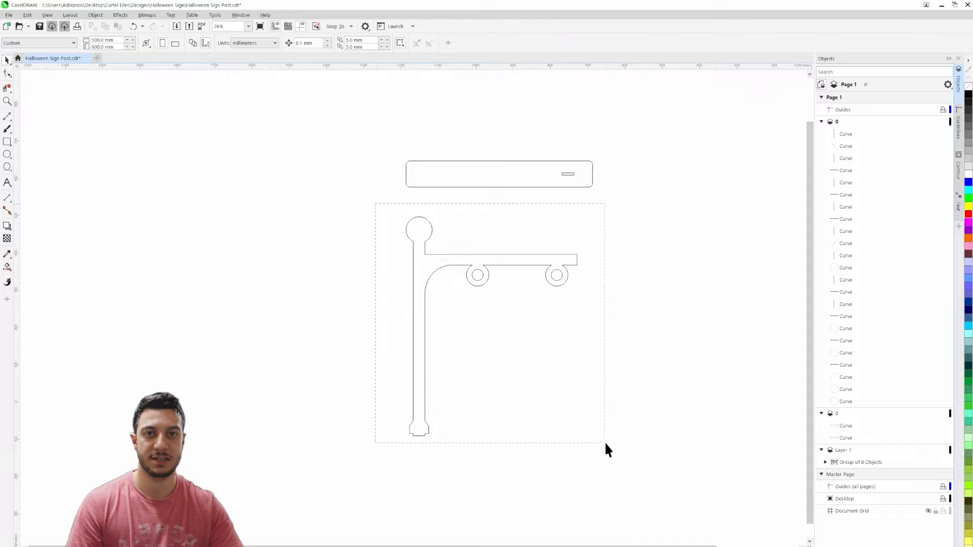
drag(606, 443, 610, 448)
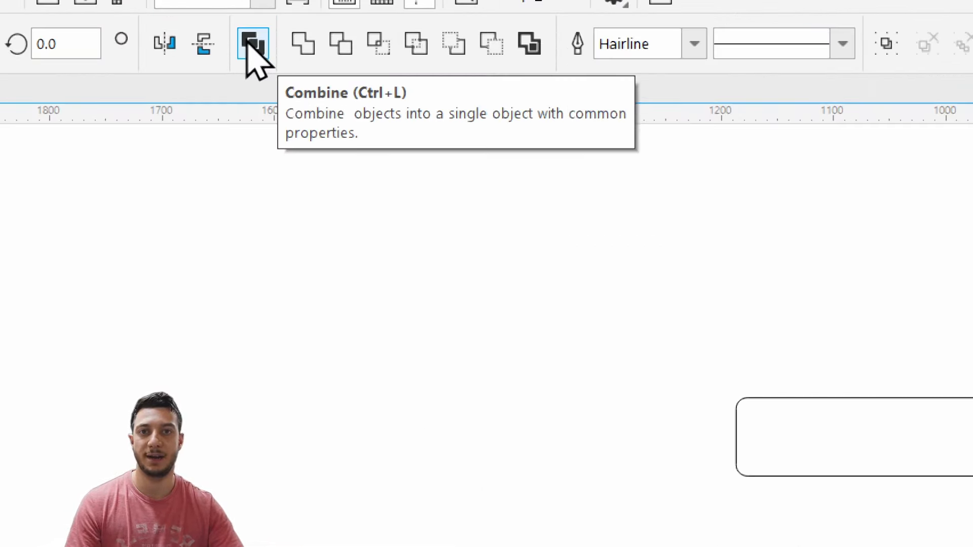
click(252, 44)
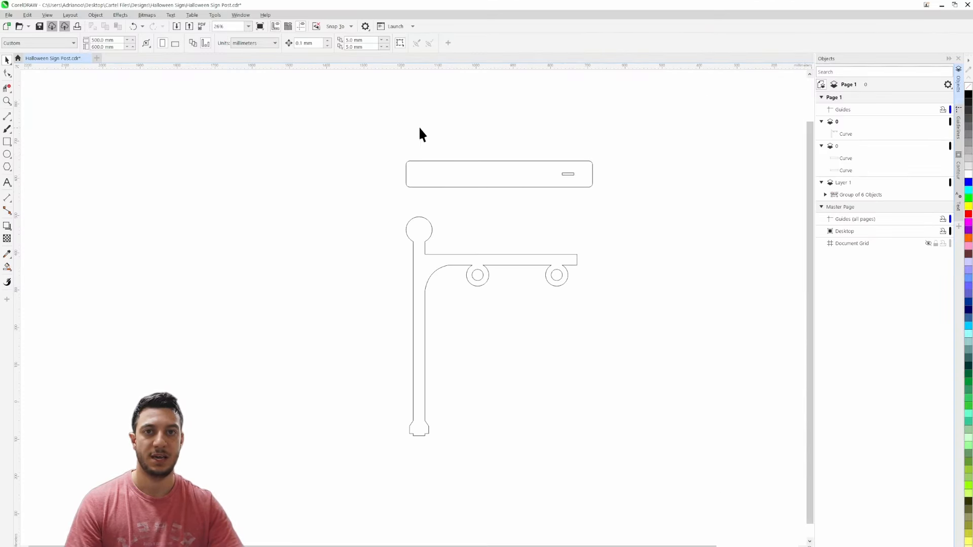
Combine the base outline and its slot into one object and mirror it horizontally so the slot sits near the left end.
drag(618, 201, 618, 200)
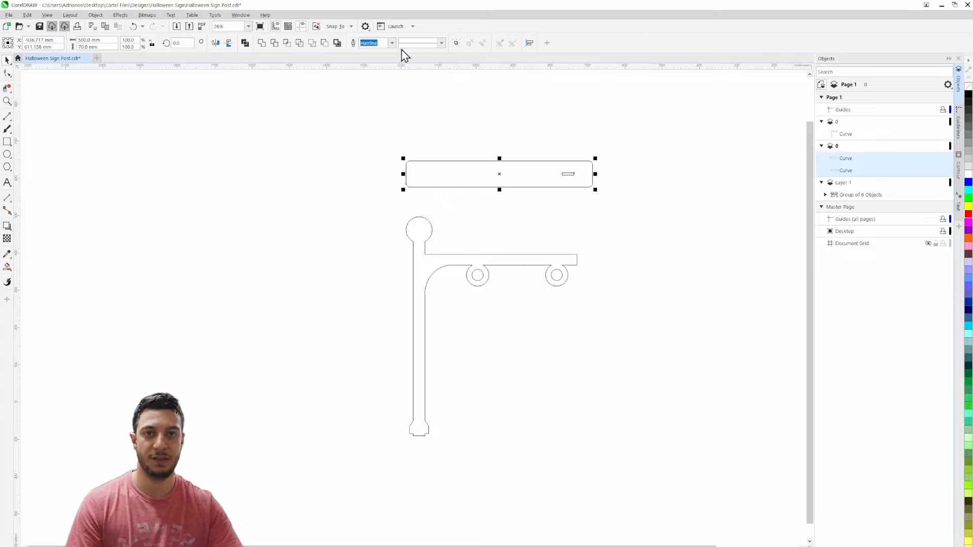
click(245, 43)
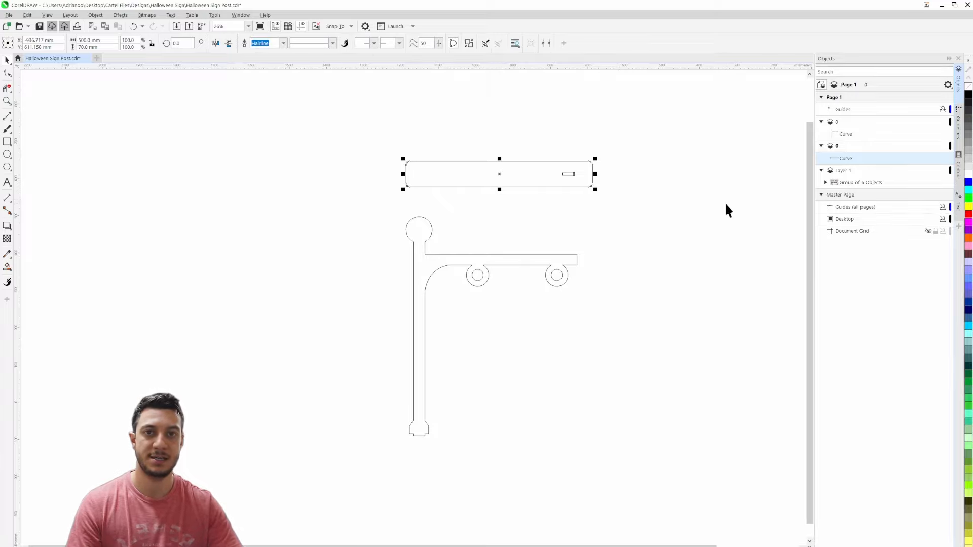
click(217, 43)
click(644, 155)
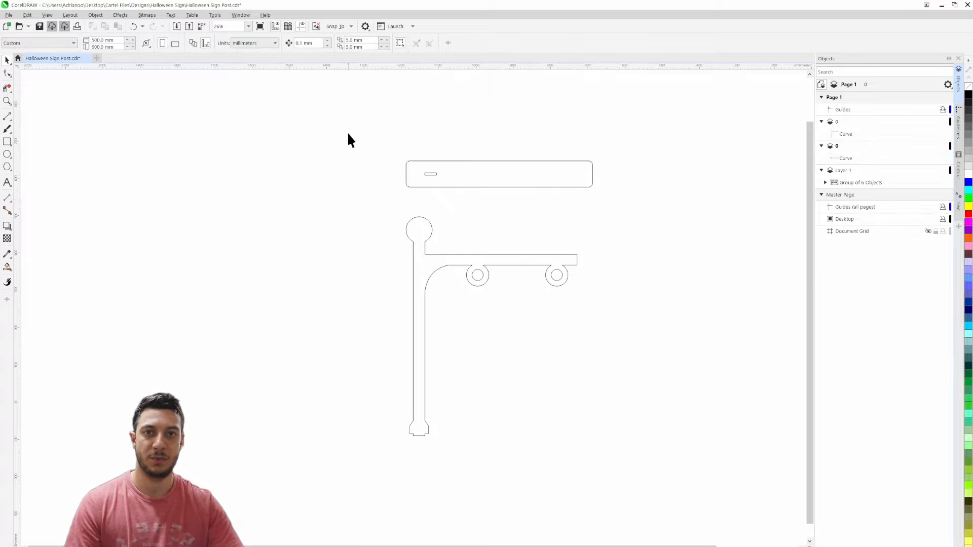
Set the outline colour of both the base and the post to red.
drag(348, 131, 656, 481)
right_click(968, 213)
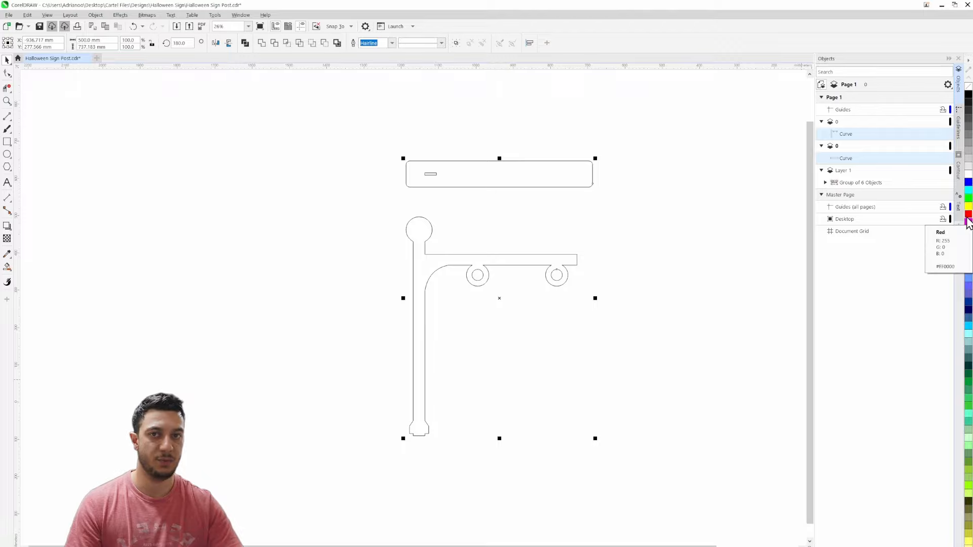
click(525, 191)
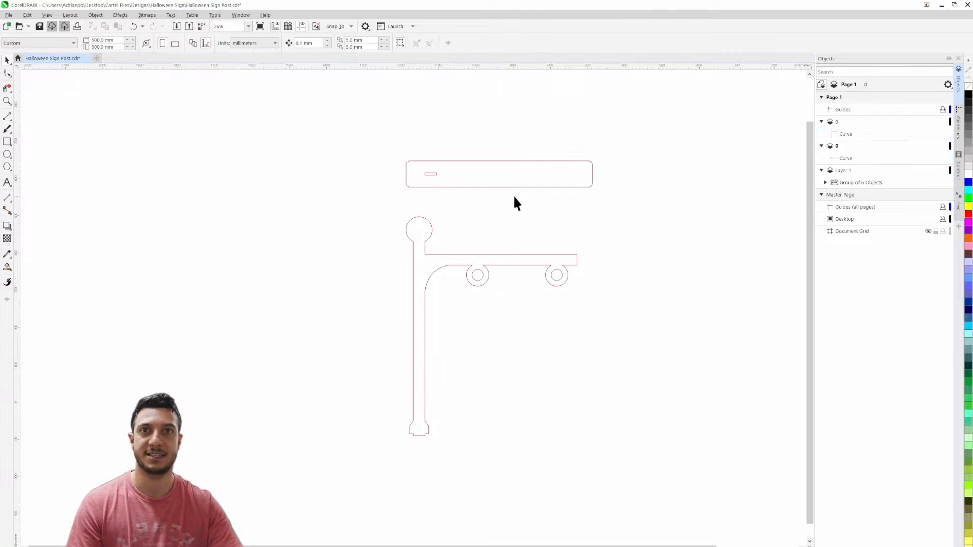
Move the post outline onto the page so its arm and rings sit above the Welcome to Our Haunted Home sign.
scroll(582, 329, down, 4)
middle_drag(625, 324, 438, 298)
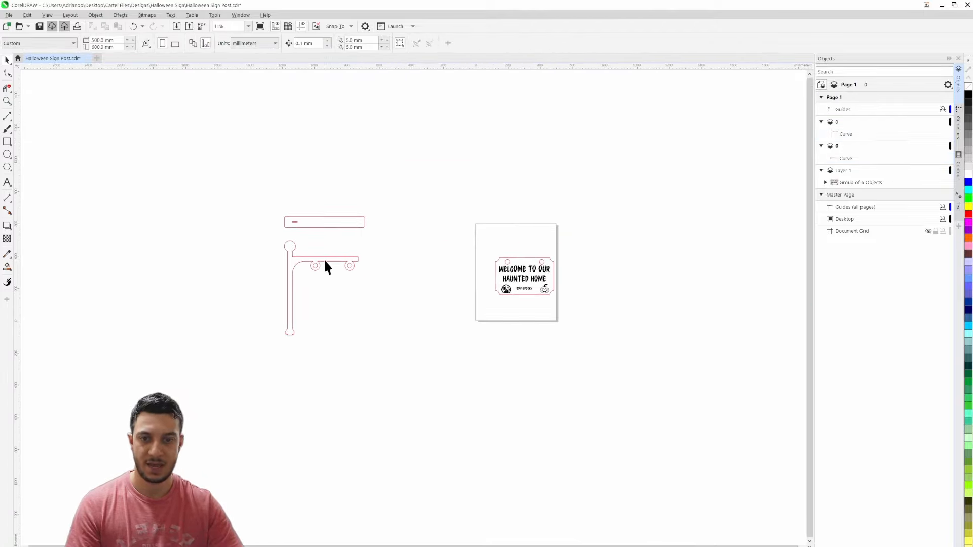
drag(351, 269, 551, 257)
click(633, 340)
Set the page width to 600 mm.
scroll(603, 299, up, 3)
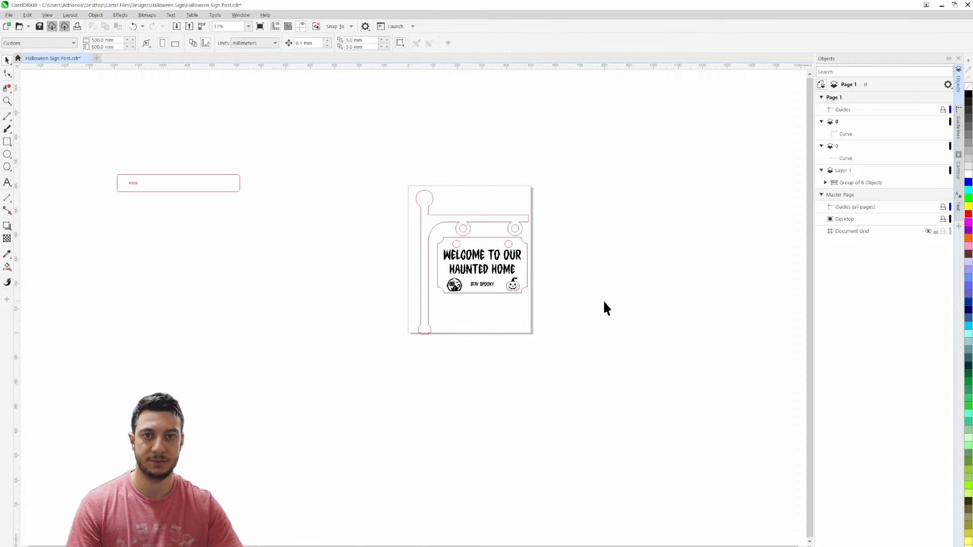
click(116, 41)
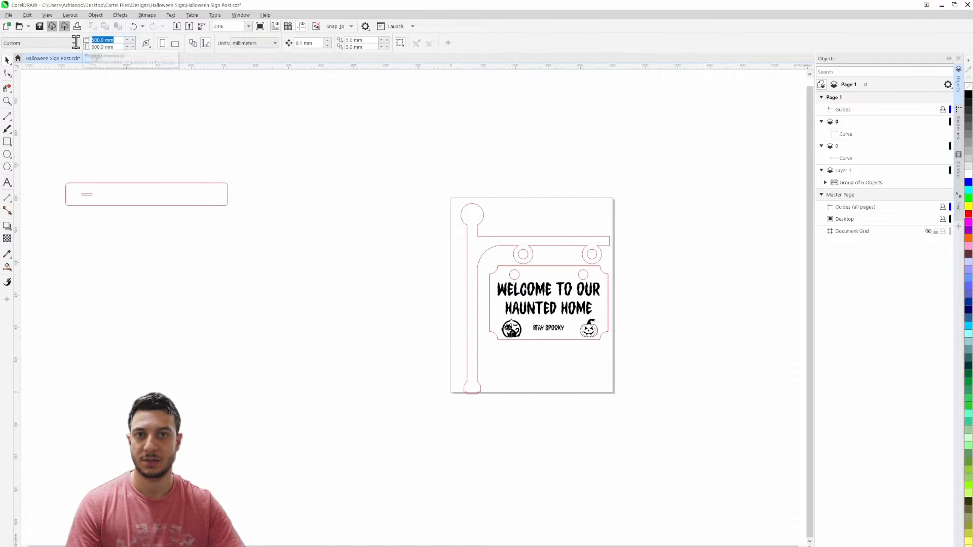
text(600)
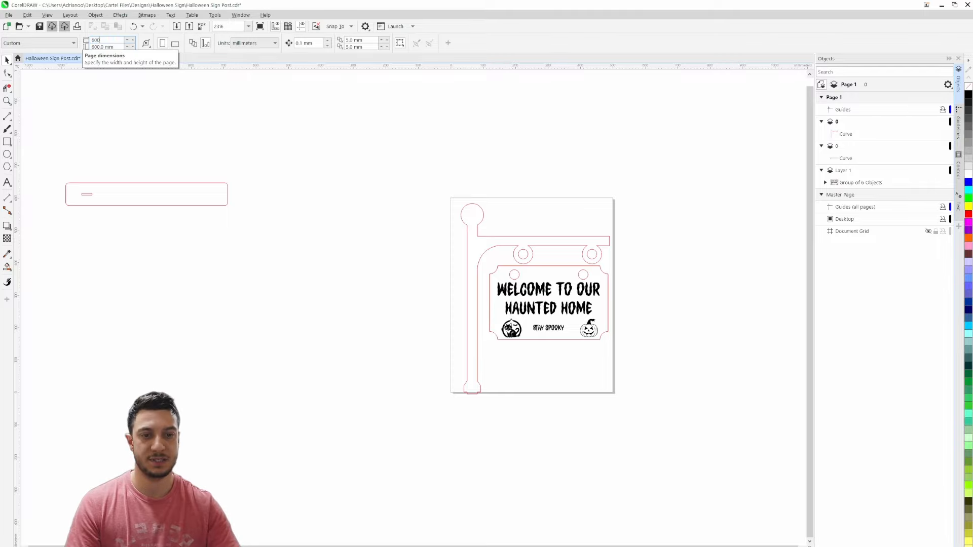
key(Return)
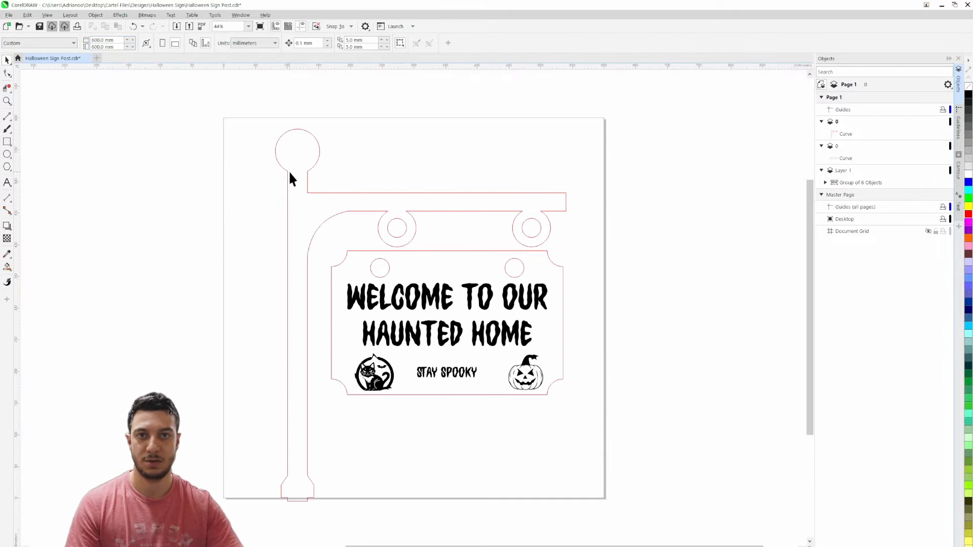
Move the post outline and the sign group together up and left so they fit inside the page's upper-left corner.
key(ctrl+a)
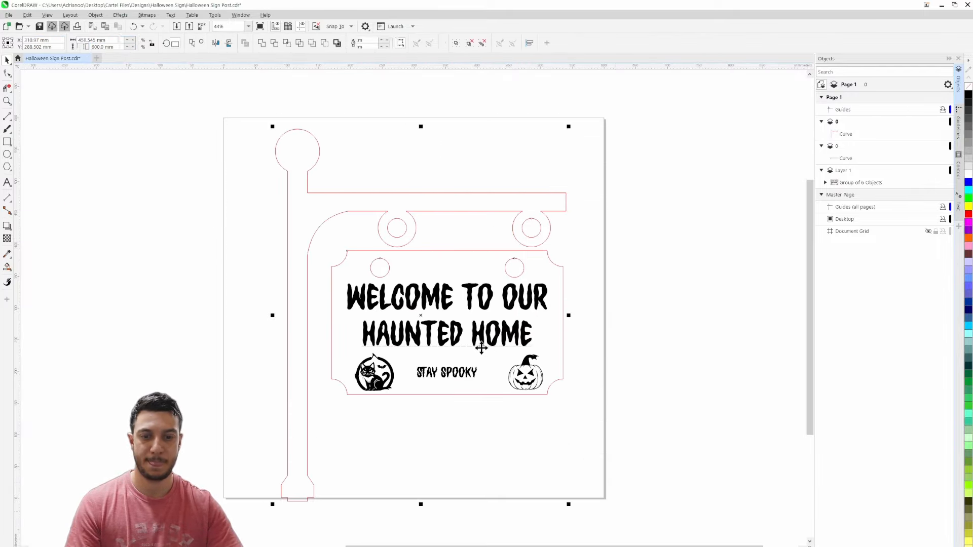
drag(483, 352, 440, 344)
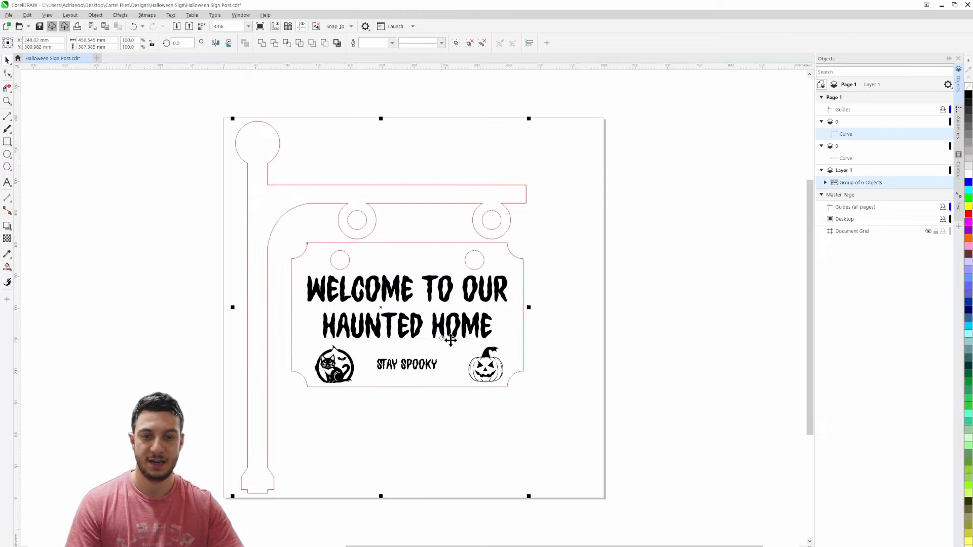
click(643, 381)
Rotate the base outline by 90 degrees and place it upright on the page, between the sign and the page's right edge.
scroll(258, 306, down, 3)
middle_drag(77, 240, 304, 308)
click(187, 257)
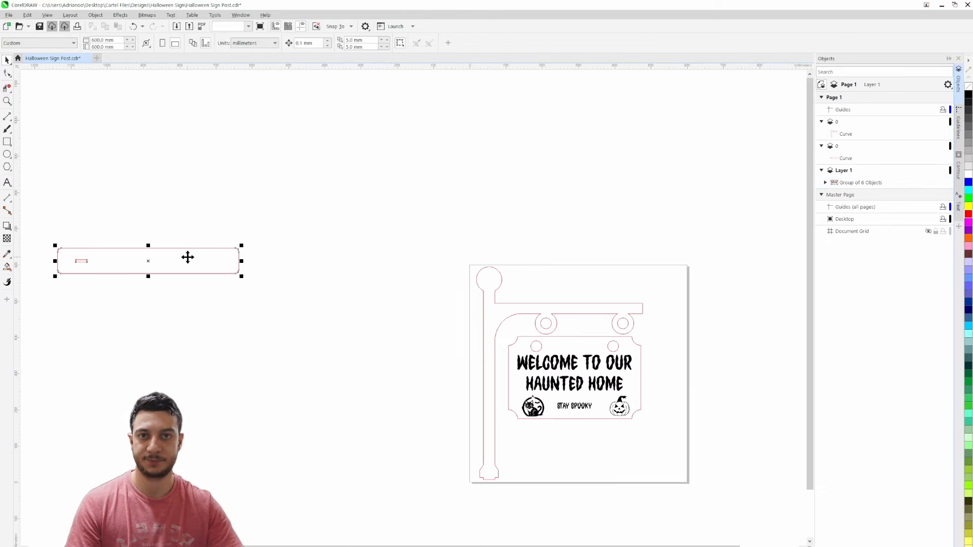
drag(152, 261, 720, 368)
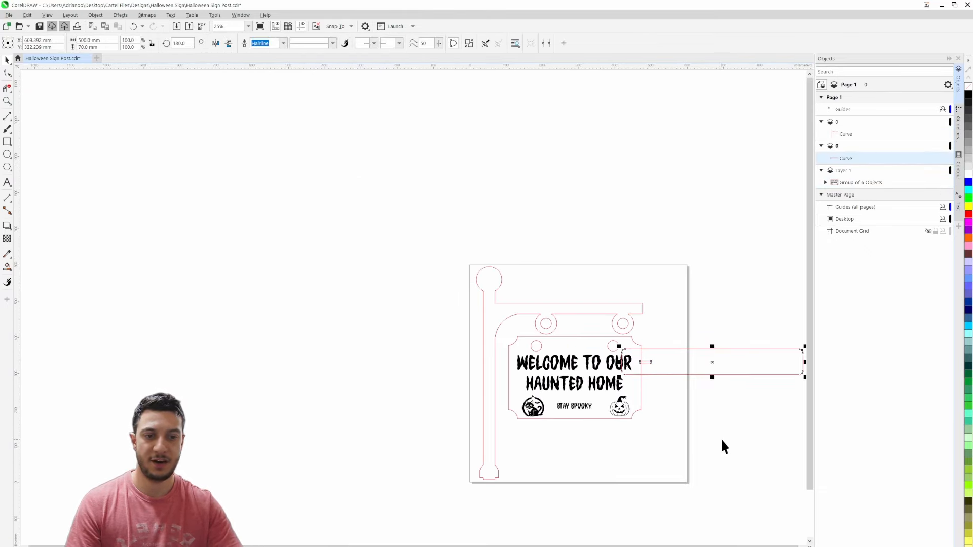
middle_drag(720, 437, 442, 367)
click(453, 291)
drag(531, 274, 407, 201)
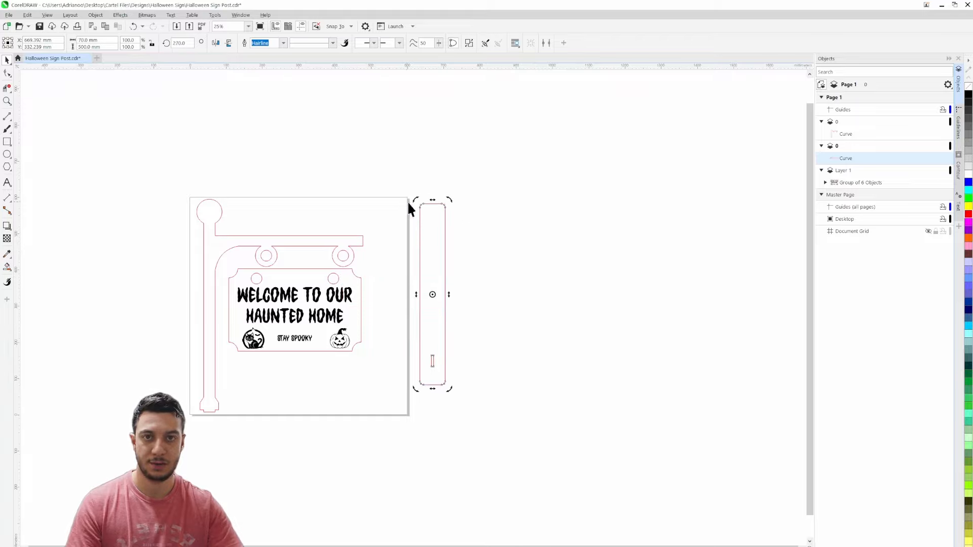
drag(424, 248, 381, 272)
click(463, 387)
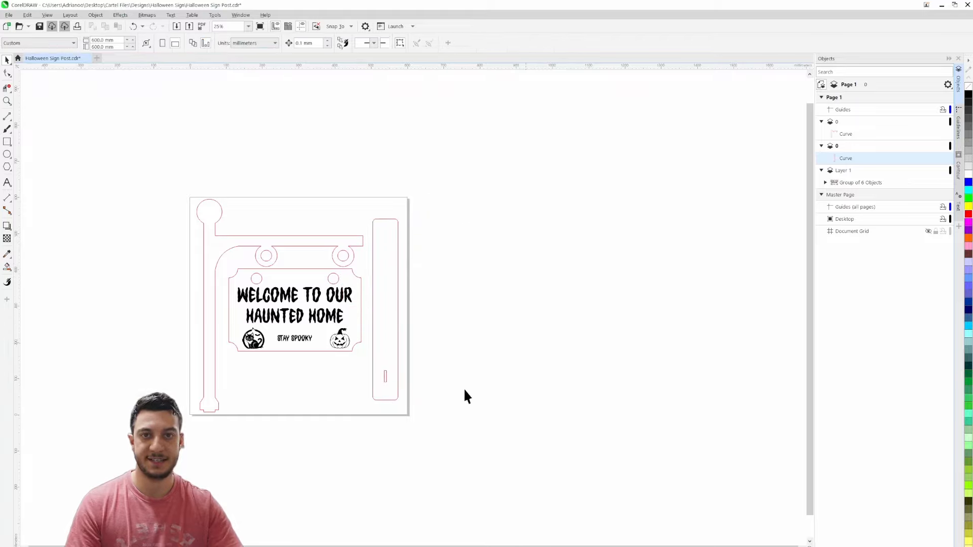
scroll(445, 351, up, 2)
scroll(418, 344, up, 2)
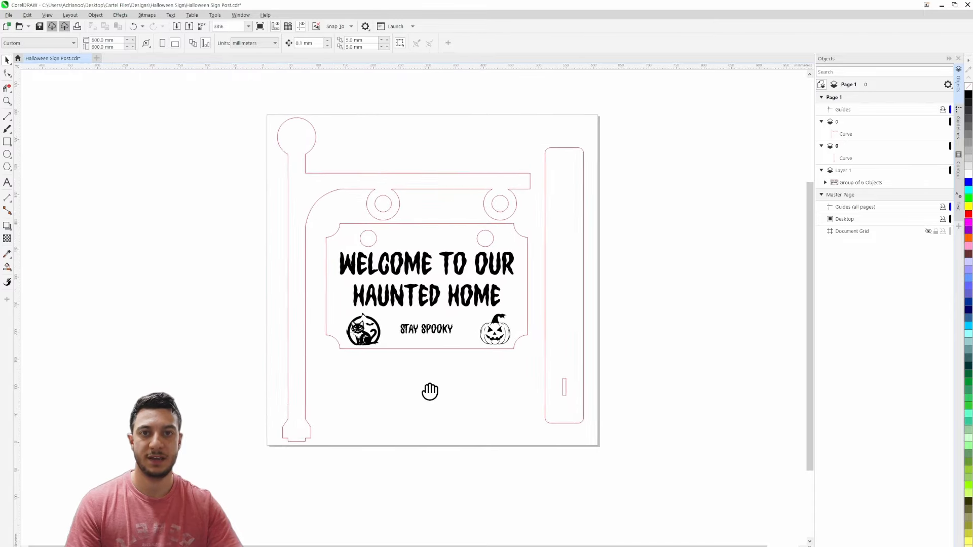